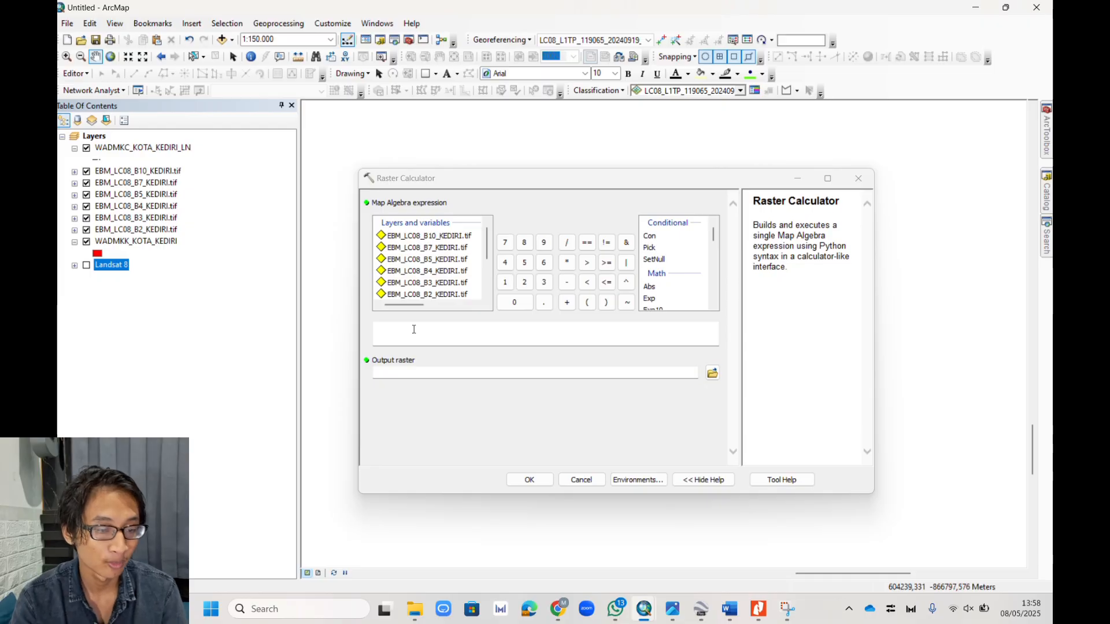
Step: Calculate 0.00002 * "EBM_LC08_B2_KEDIRI.tif" - 0.1 with Raster Calculator, saving it as Radiometric_B2_KEDIRI.tif in the Olah Landsat folder
left_click(414, 330)
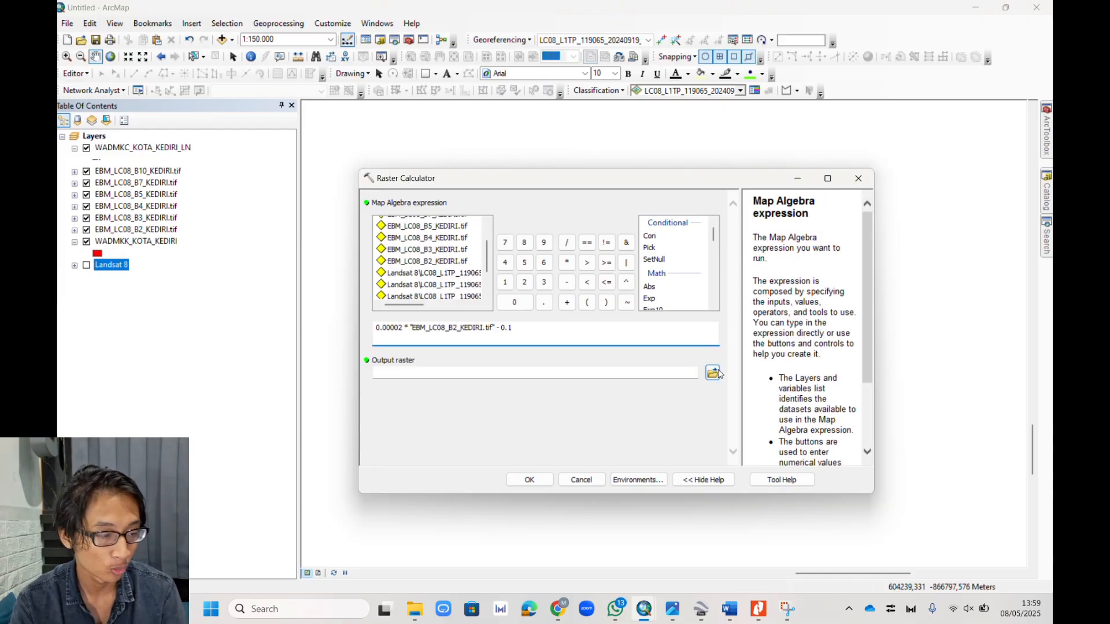
left_click(714, 373)
type("Radiometric_B2_KEDIRI.")
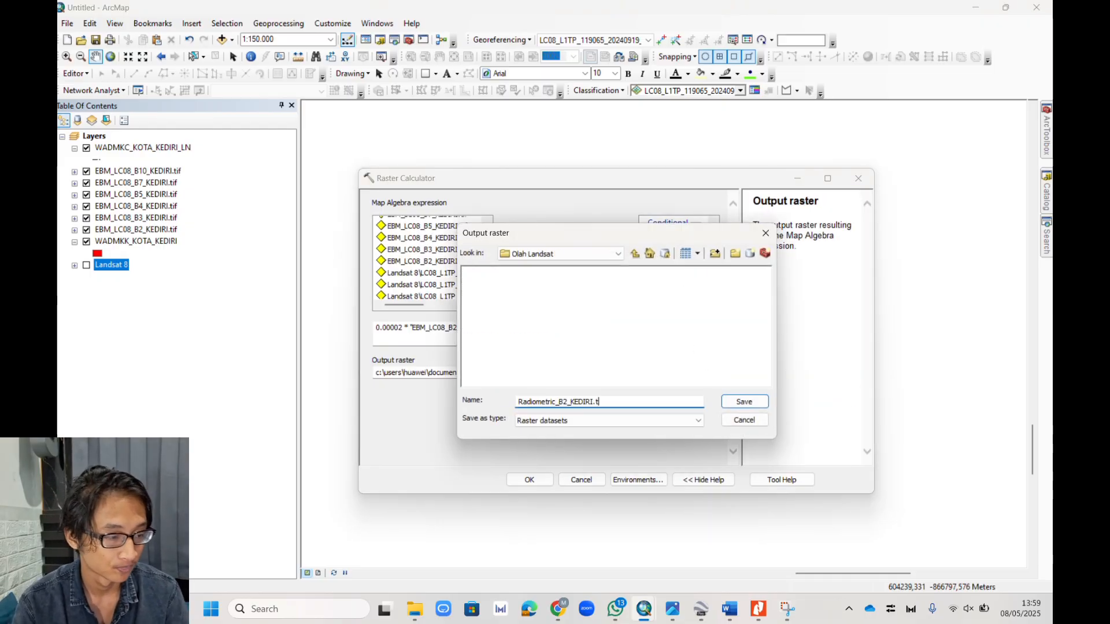
type("tif")
left_click(752, 403)
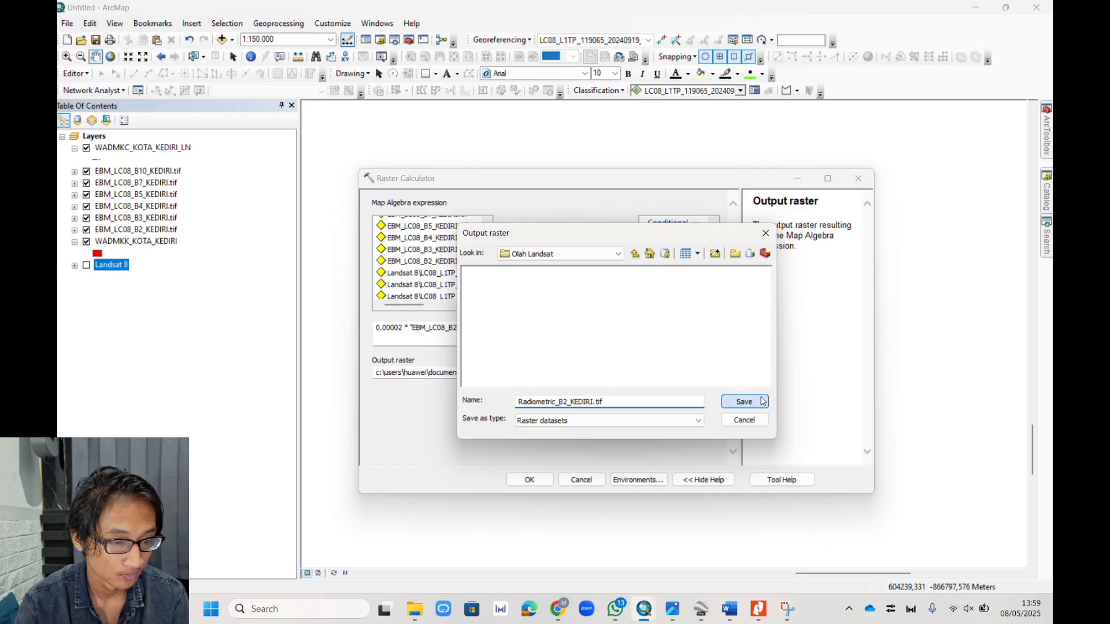
left_click(525, 480)
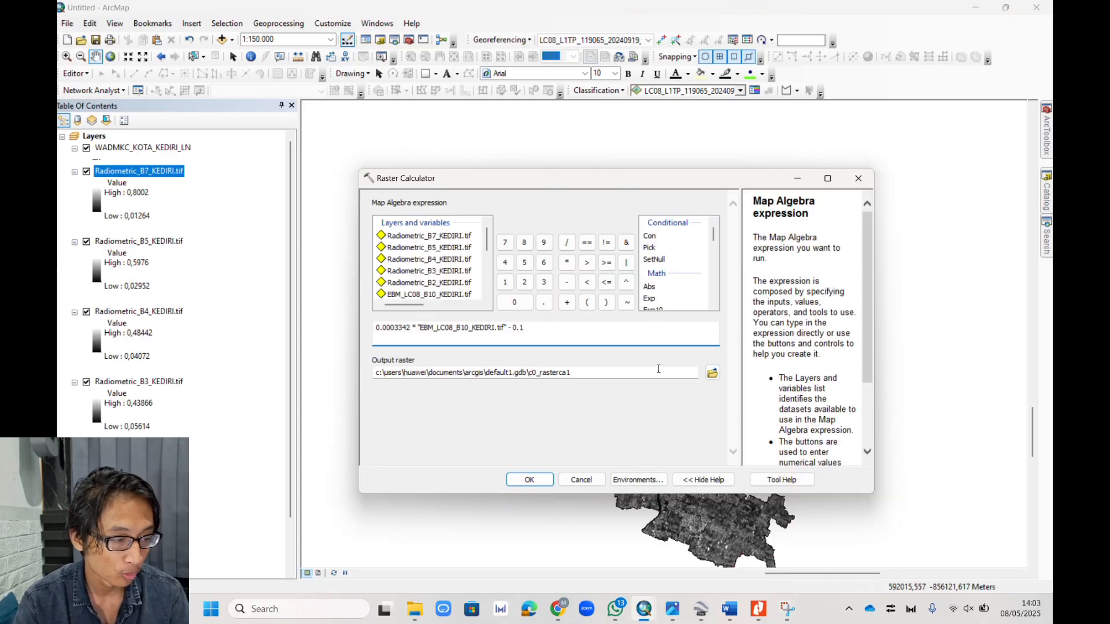
Step: Save the band 10 raster calculation as Radiometric_B10_KEDIRI.tif in the Olah Landsat folder and run it
left_click(712, 374)
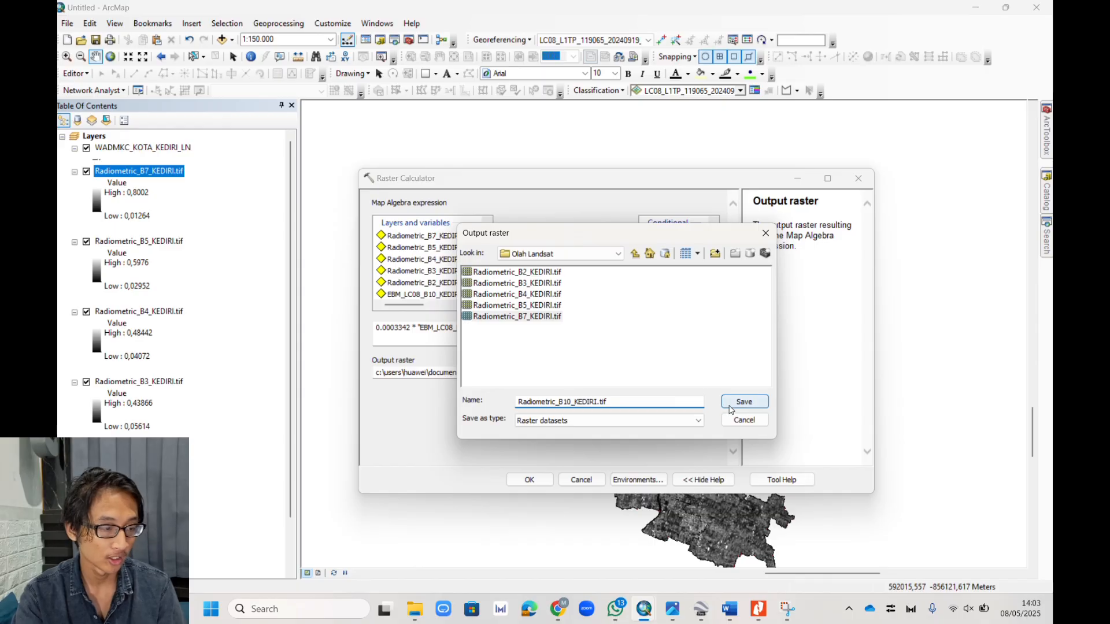
left_click(743, 402)
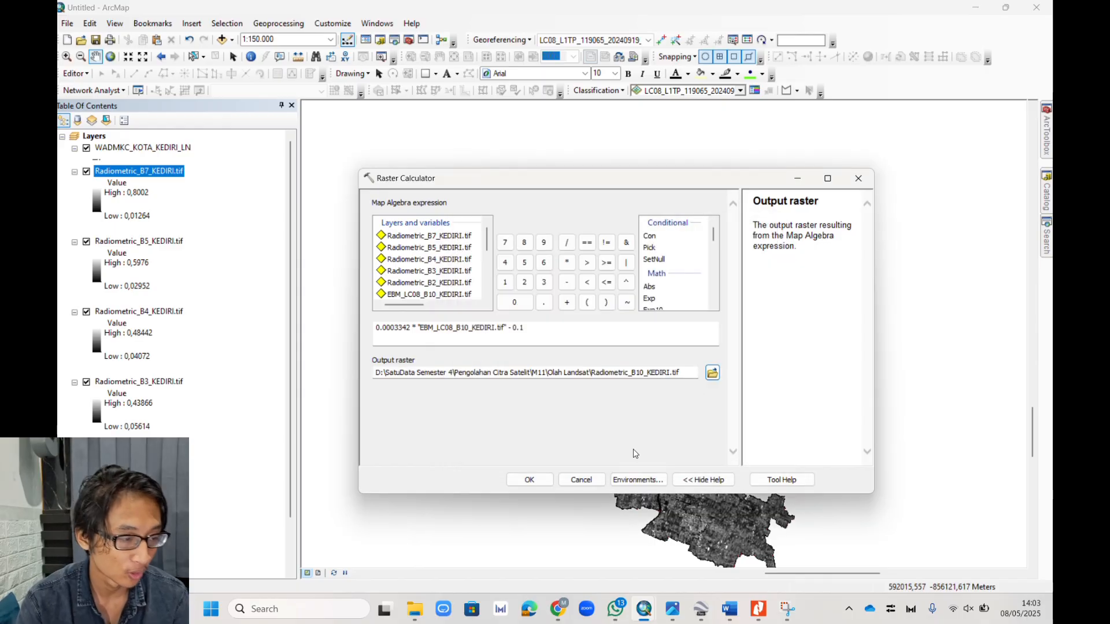
left_click(529, 480)
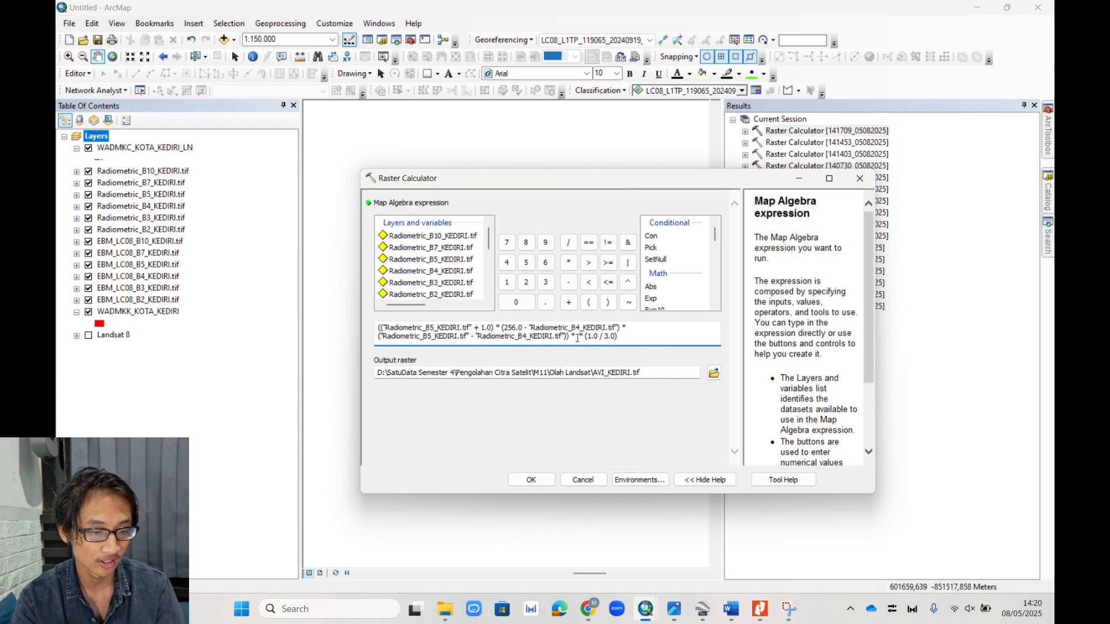
Step: Remove the extra spaces around the ** operator before (1.0 / 3.0) in the AVI expression and run the calculation
key("BackSpace")
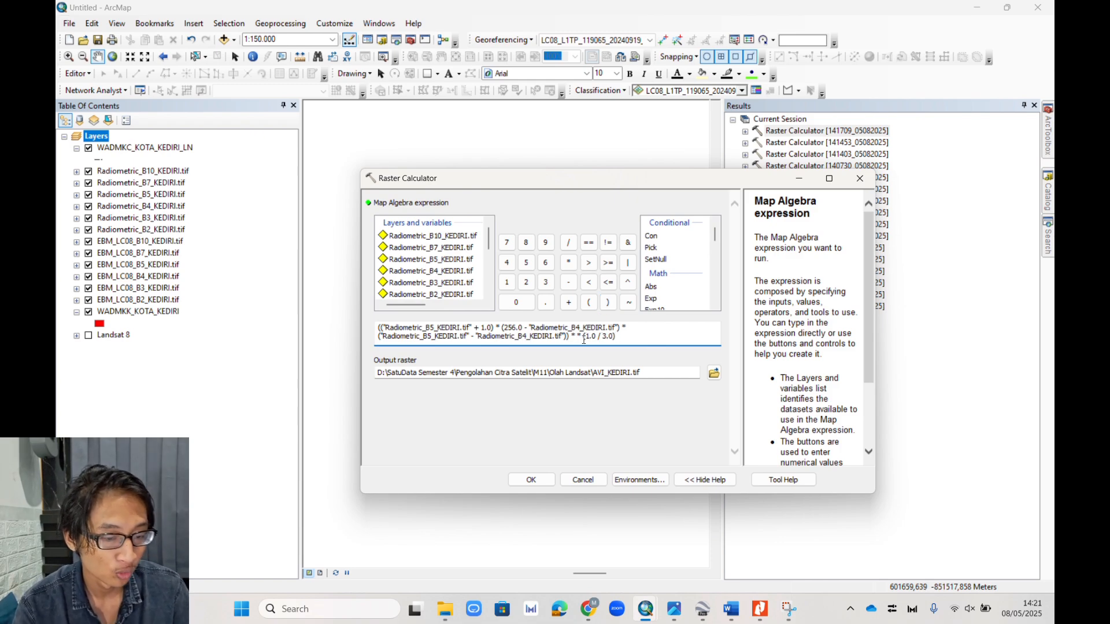
key("BackSpace")
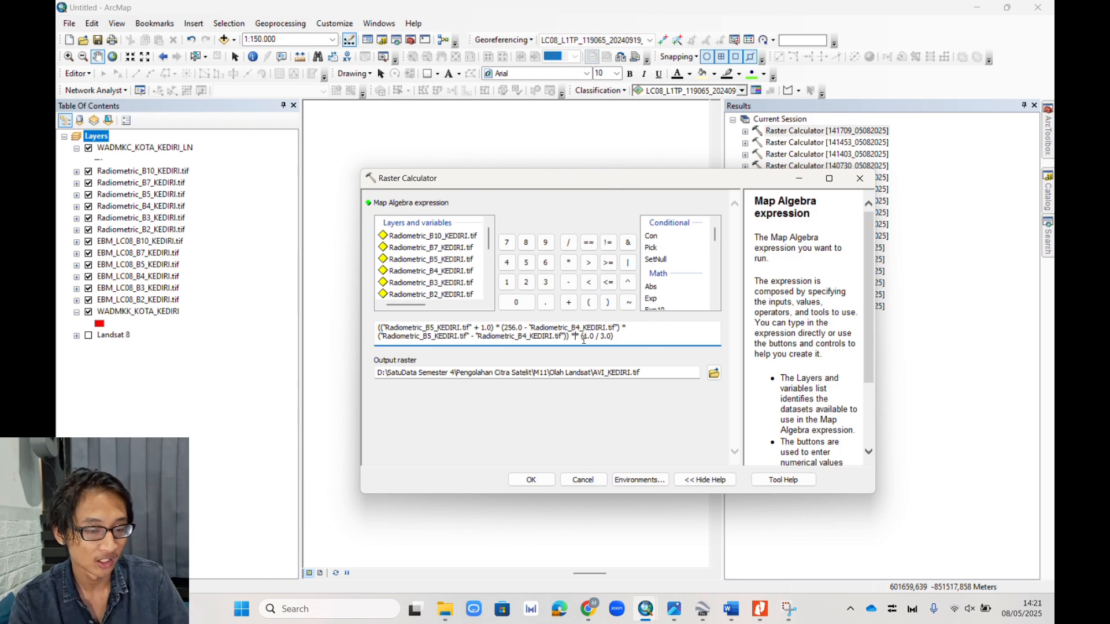
left_click(529, 481)
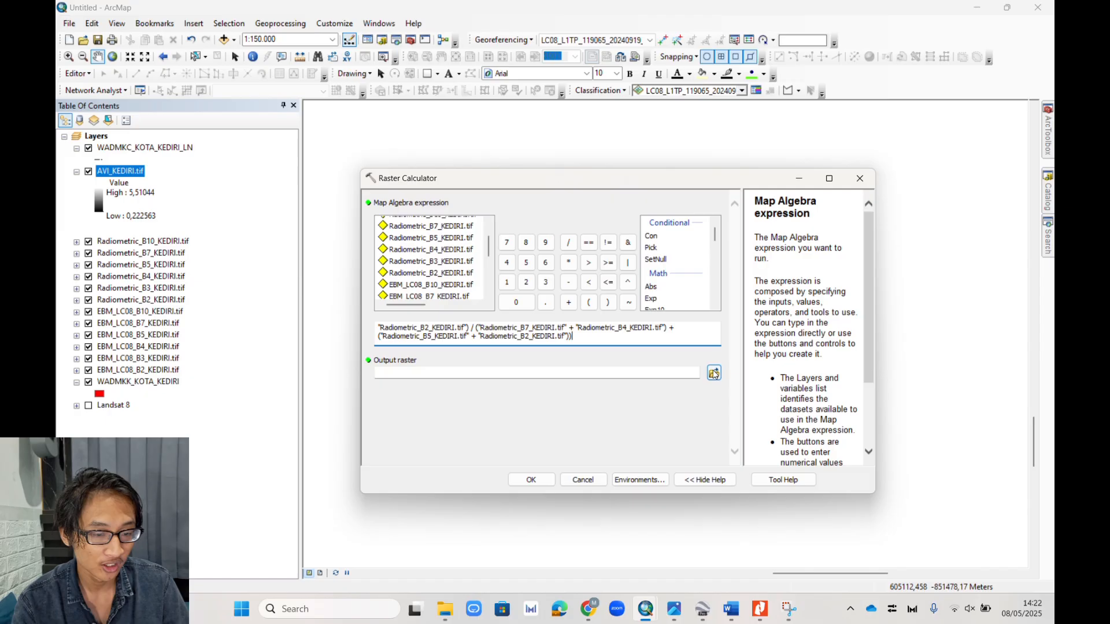
Step: Save the BSI raster calculation as BSI_KEDIRI.tif in the Olah Landsat folder and run it
left_click(714, 374)
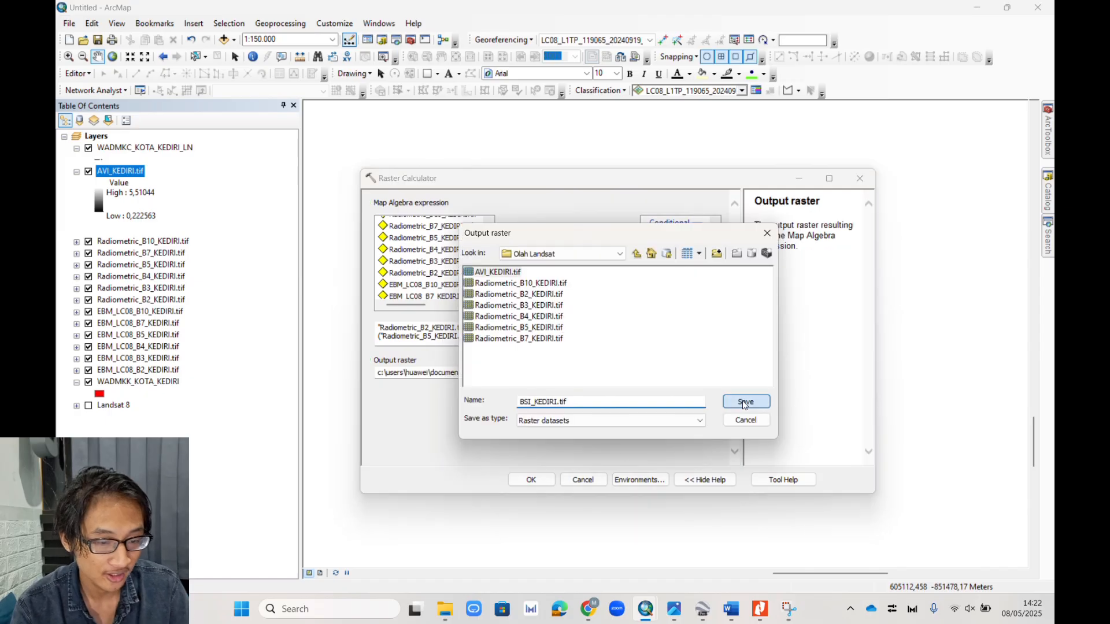
left_click(741, 397)
left_click(544, 476)
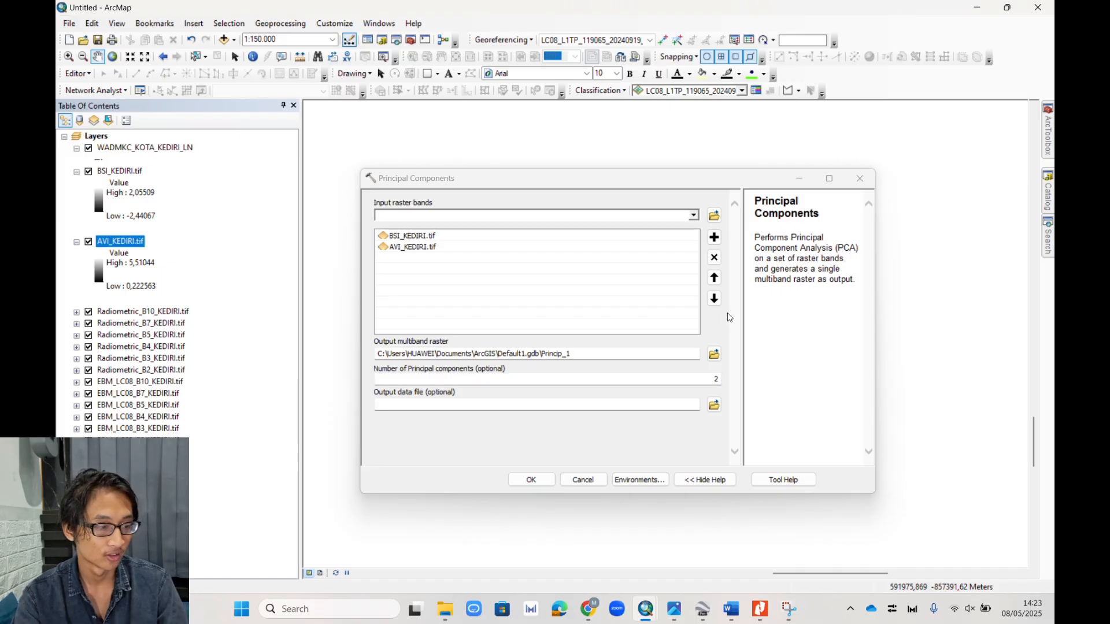
Step: Run Principal Components on BSI_KEDIRI.tif and AVI_KEDIRI.tif, saving the multiband output as VD_KEDIRI.tif in the Olah Landsat folder
left_click(714, 353)
type("VD_KEDIRI.tif")
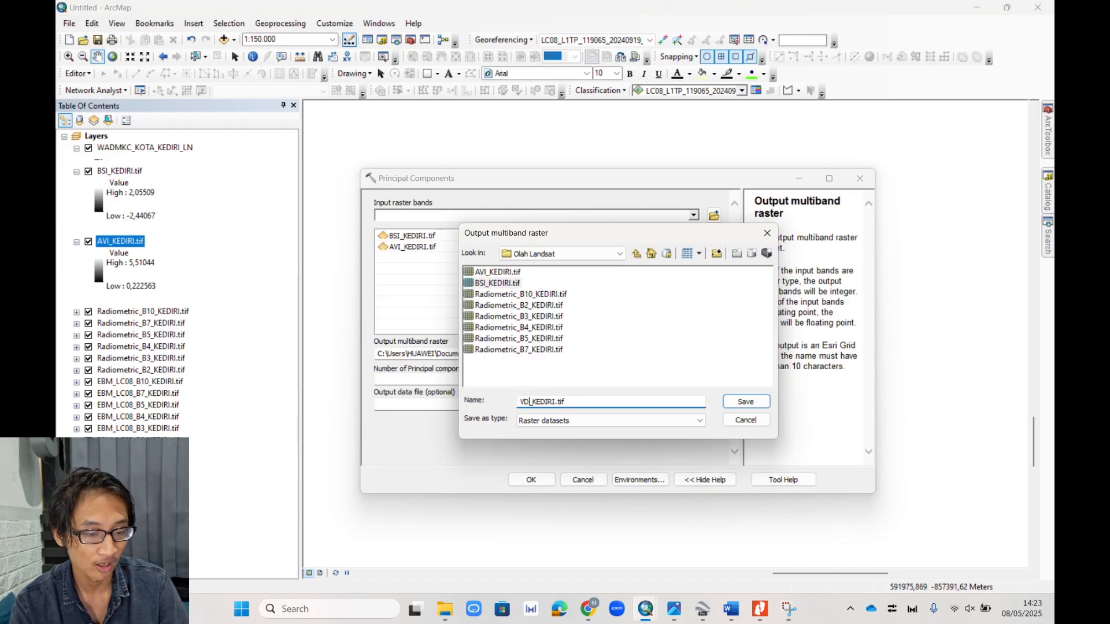
left_click(743, 404)
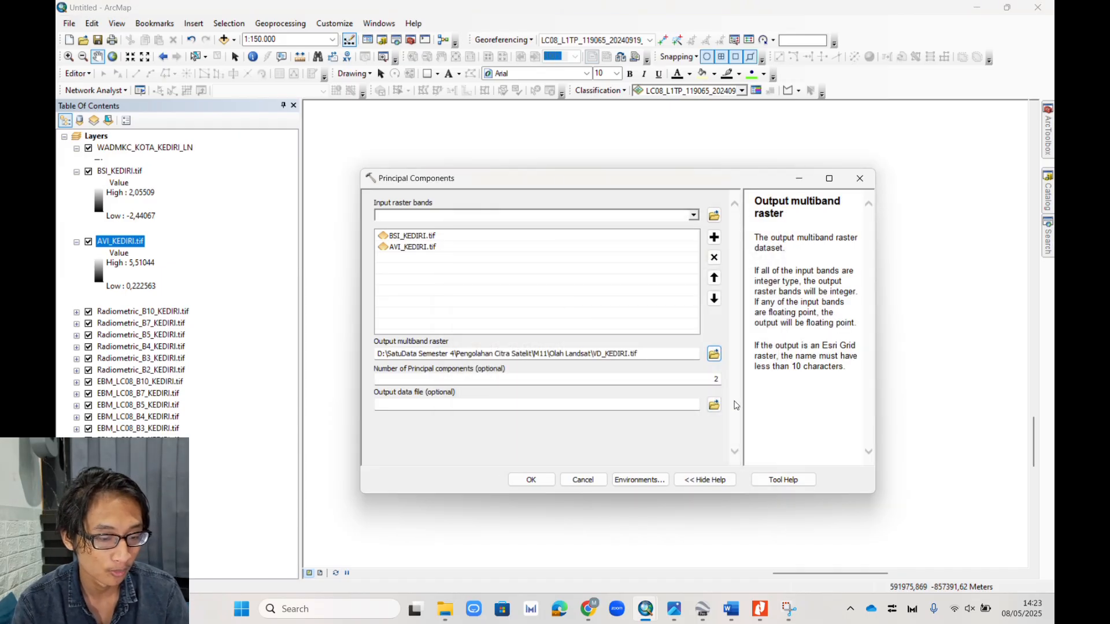
left_click(527, 481)
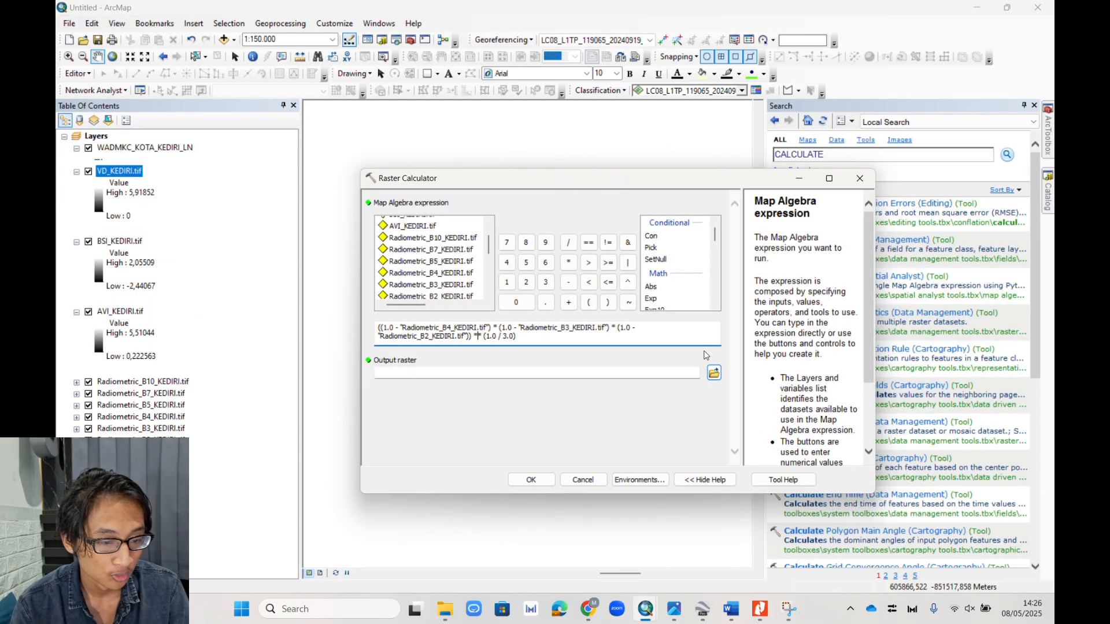
Step: Save the shadow index calculation from radiometric bands B4, B3 and B2 as SI_KEDIRI.tif and run it
left_click(714, 373)
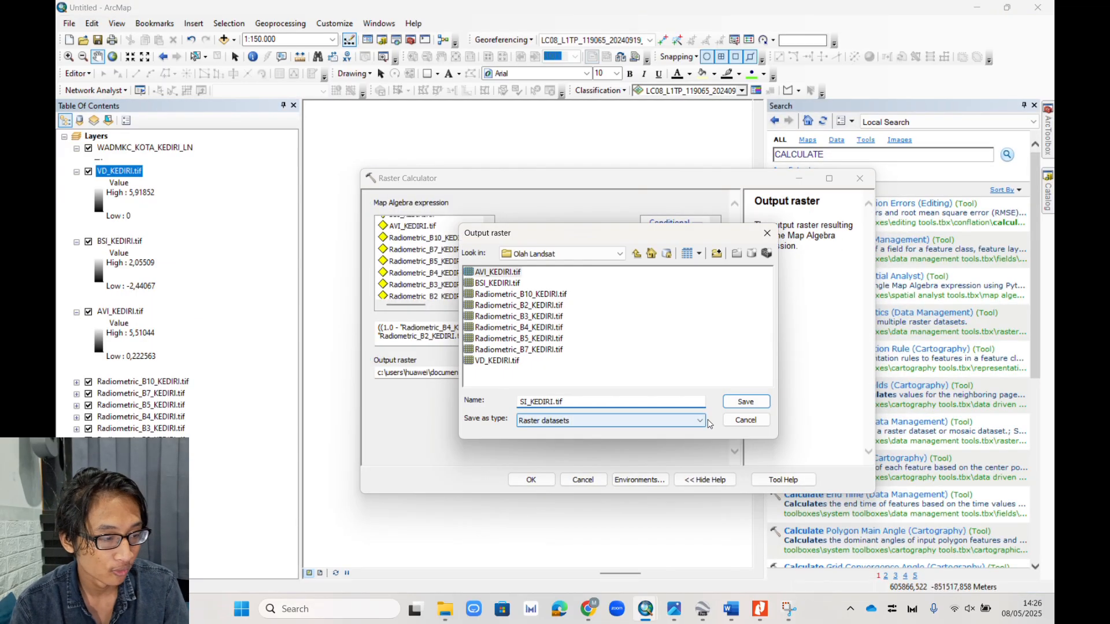
left_click(743, 403)
left_click(531, 480)
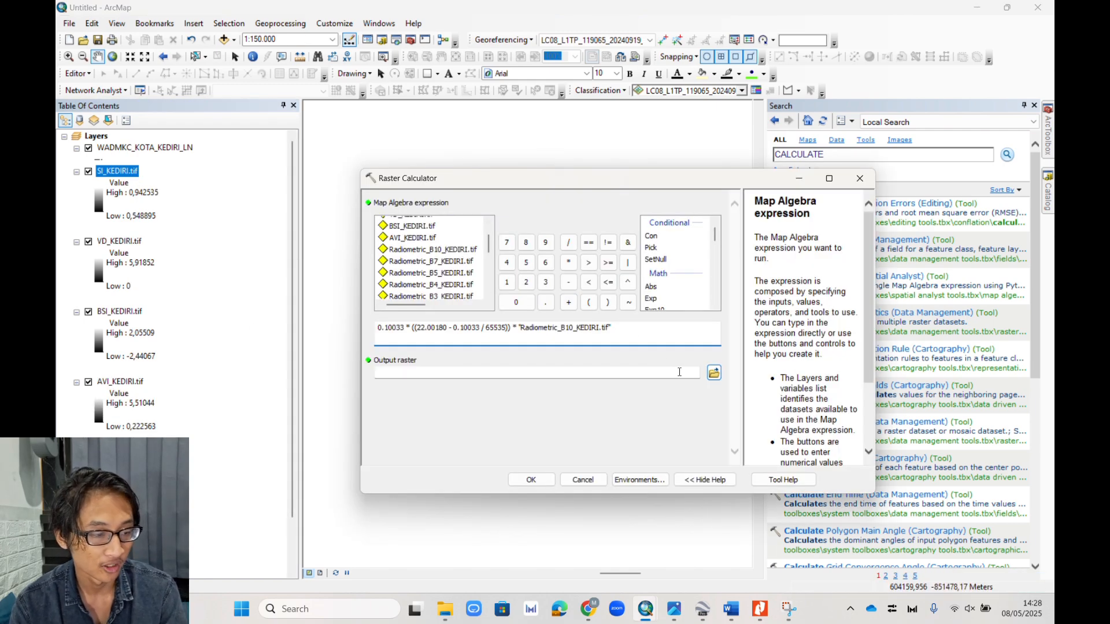
Step: Save the thermal index calculation based on Radiometric_B10_KEDIRI.tif as TI_KEDIRI.tif and run it
left_click(714, 373)
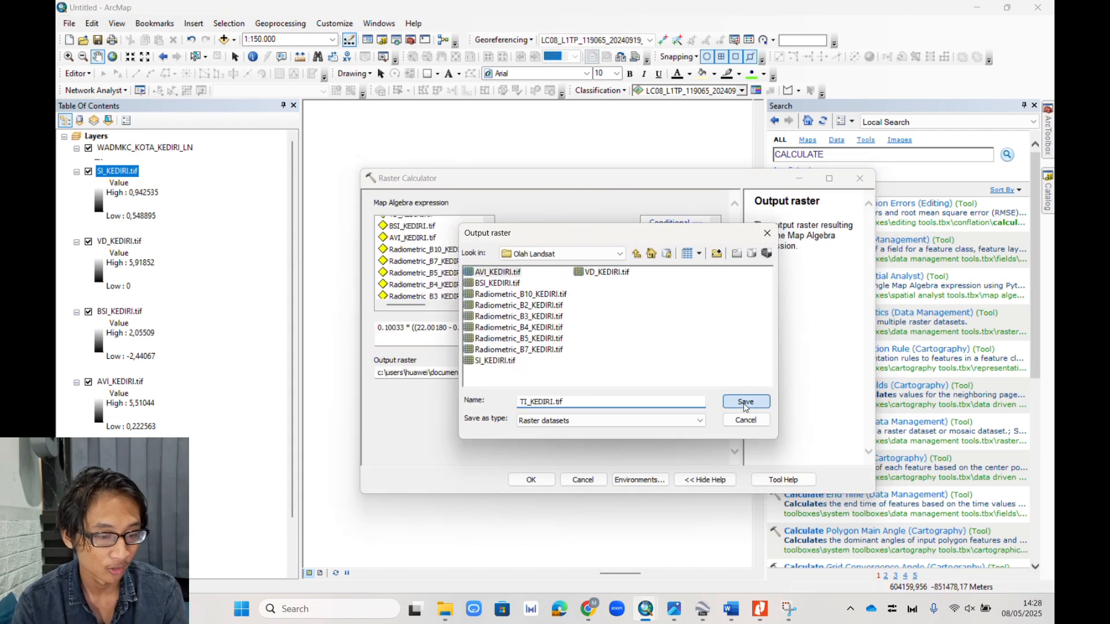
left_click(742, 403)
left_click(531, 480)
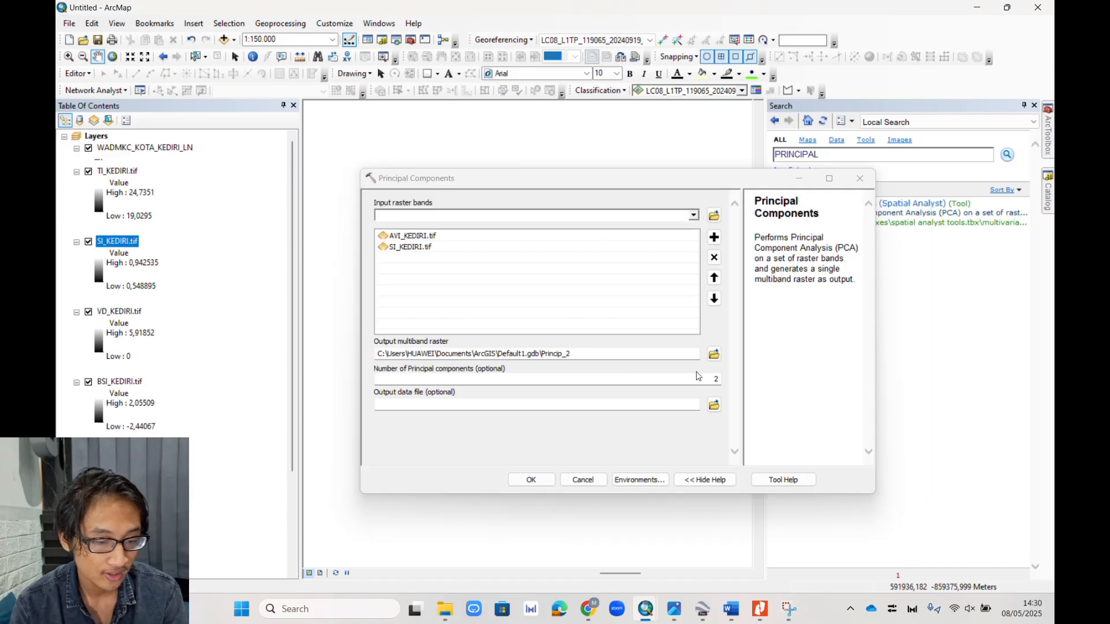
Step: Run Principal Components on AVI_KEDIRI.tif and SI_KEDIRI.tif, saving the multiband output as SSI_KEDIRI.tif
left_click(714, 354)
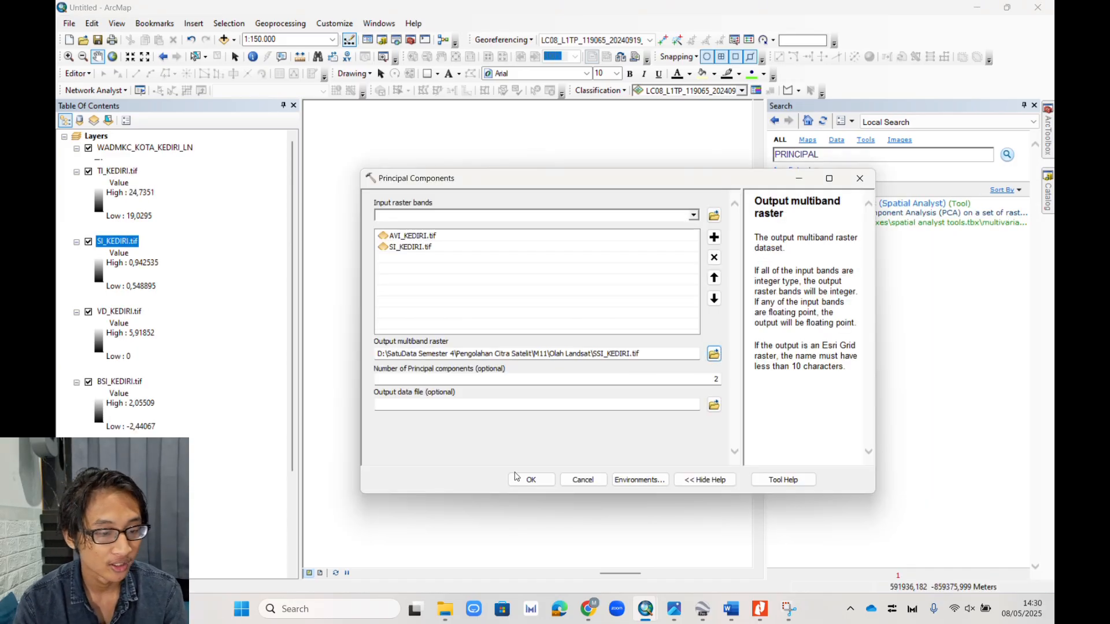
left_click(532, 480)
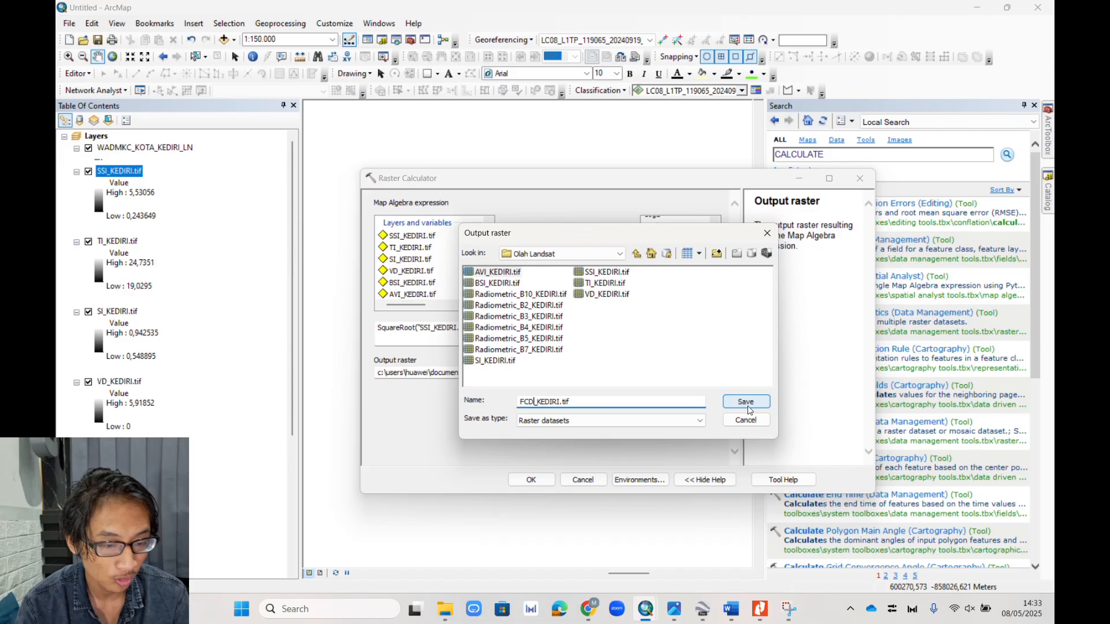
Step: Save the calculation SquareRoot("SSI_KEDIRI.tif" * "VD_KEDIRI.tif" + 1.0) as FCD_KEDIRI.tif and run it
left_click(748, 407)
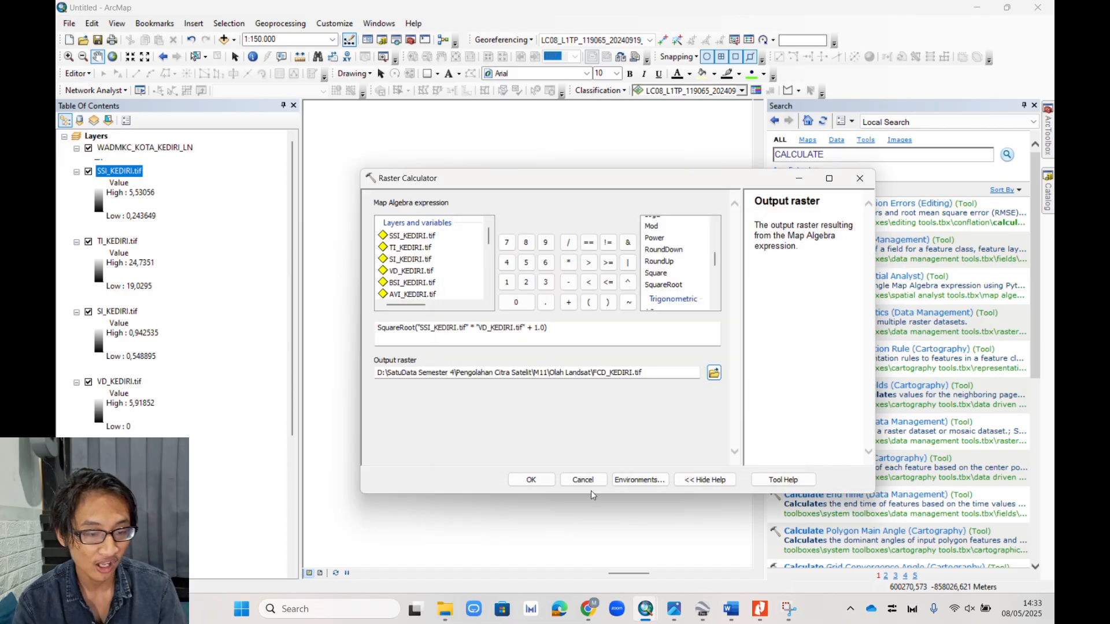
left_click(531, 480)
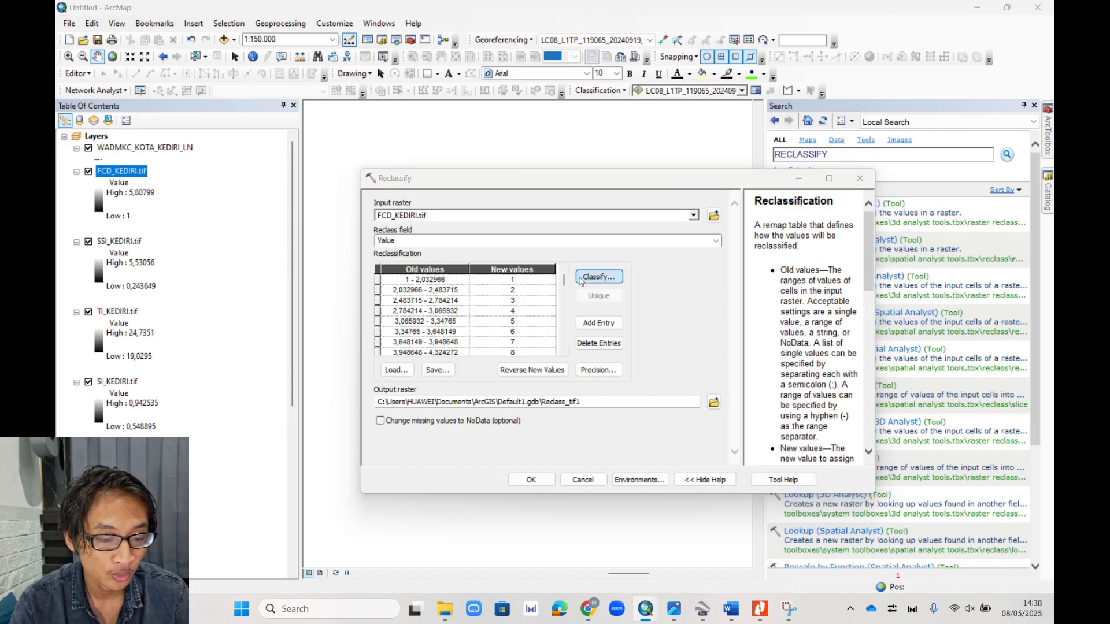
Step: Reclassify FCD_KEDIRI.tif into five classes and save the output raster as RC_FCD_KEDIRI.tif in the Olah Landsat folder
left_click(599, 276)
left_click(788, 458)
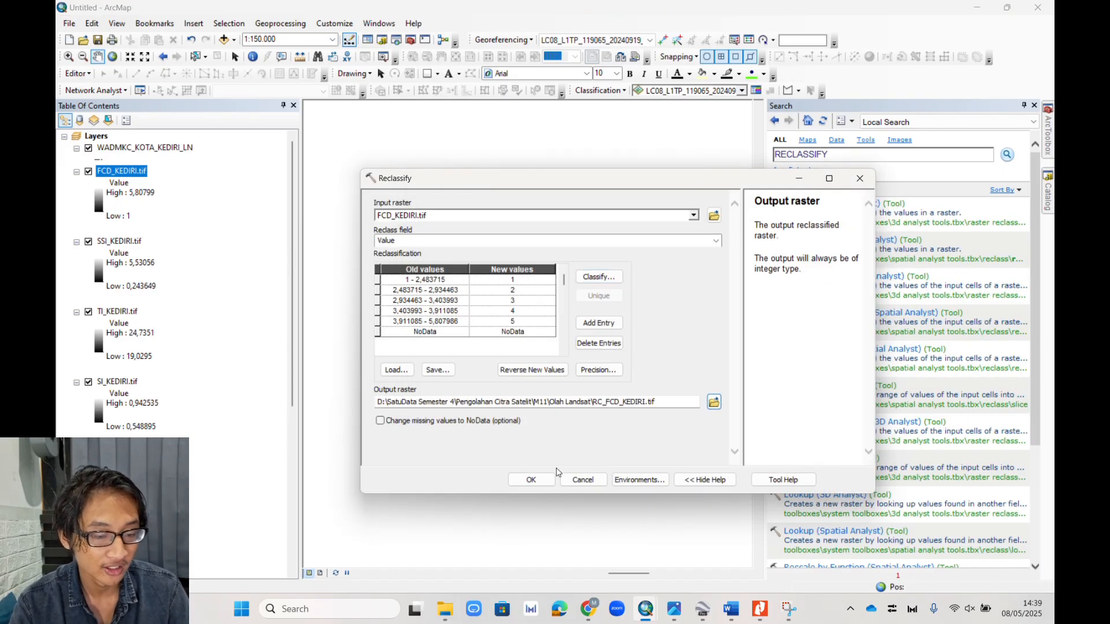
left_click(531, 480)
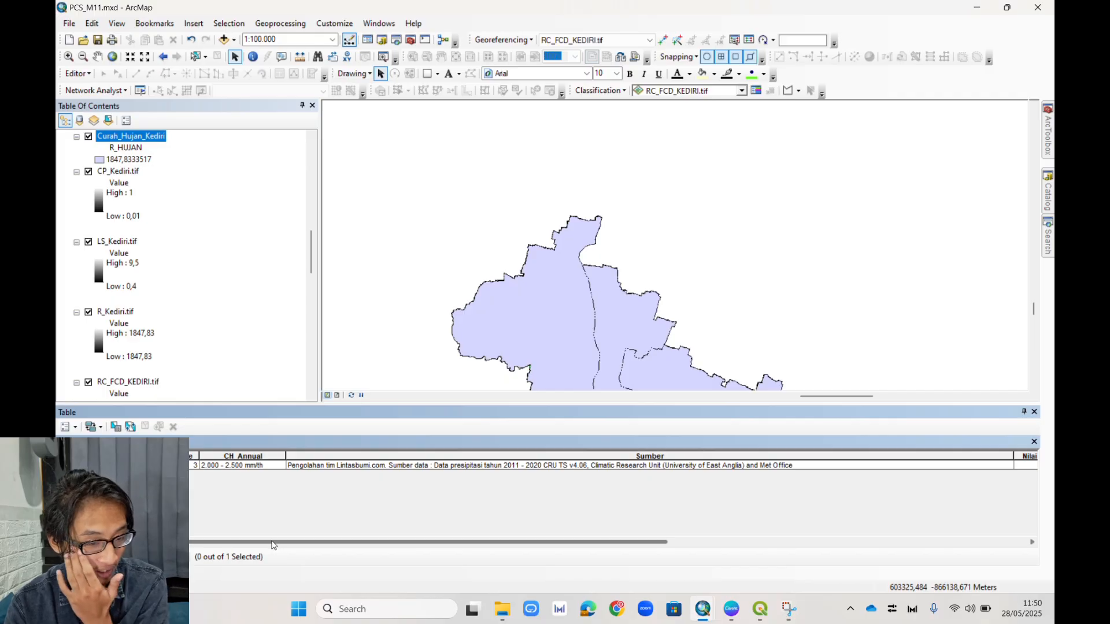
Step: Enter the expression 0,41 * [Nilai_TGH]^1,09 for the R_HUJAN field of Curah_Hujan_Kediri in the Field Calculator without applying it
left_click_drag(273, 543, 672, 556)
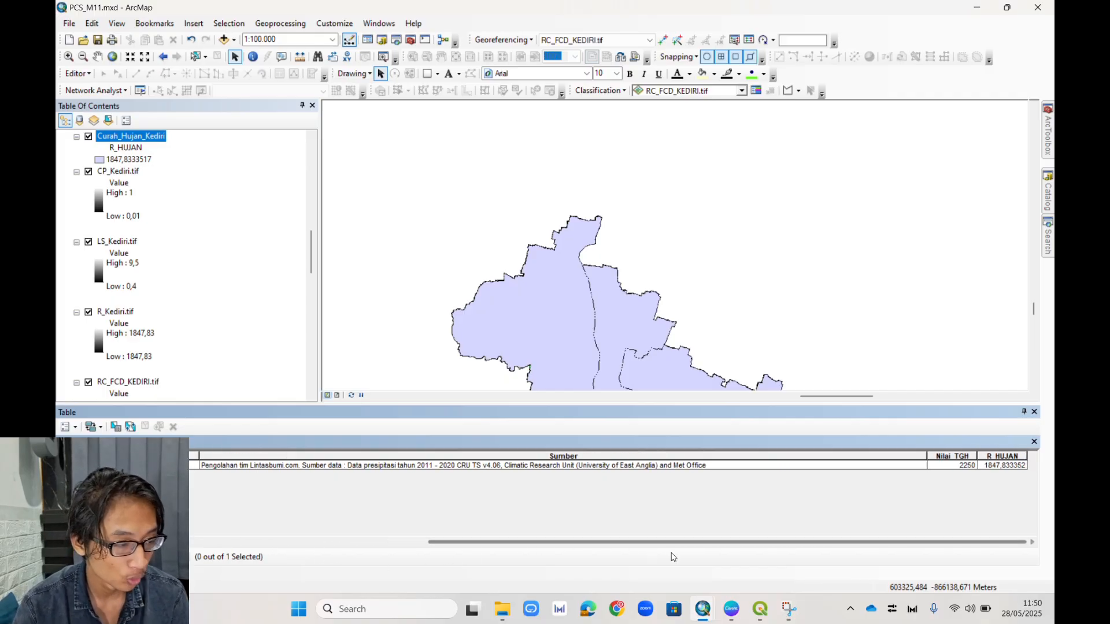
right_click(1002, 456)
left_click(979, 364)
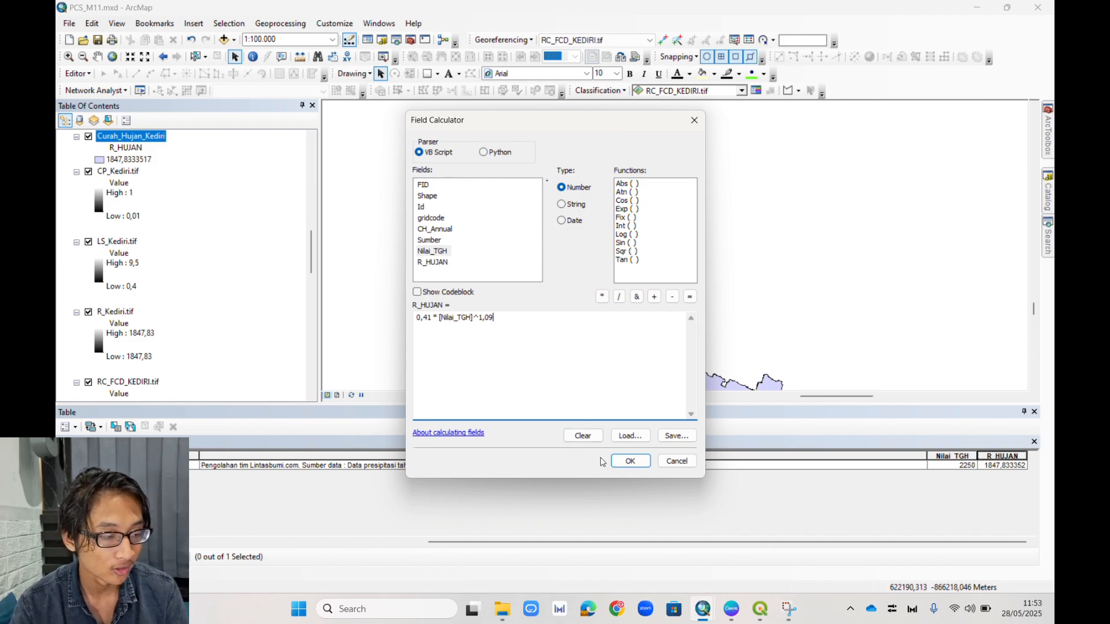
left_click(677, 460)
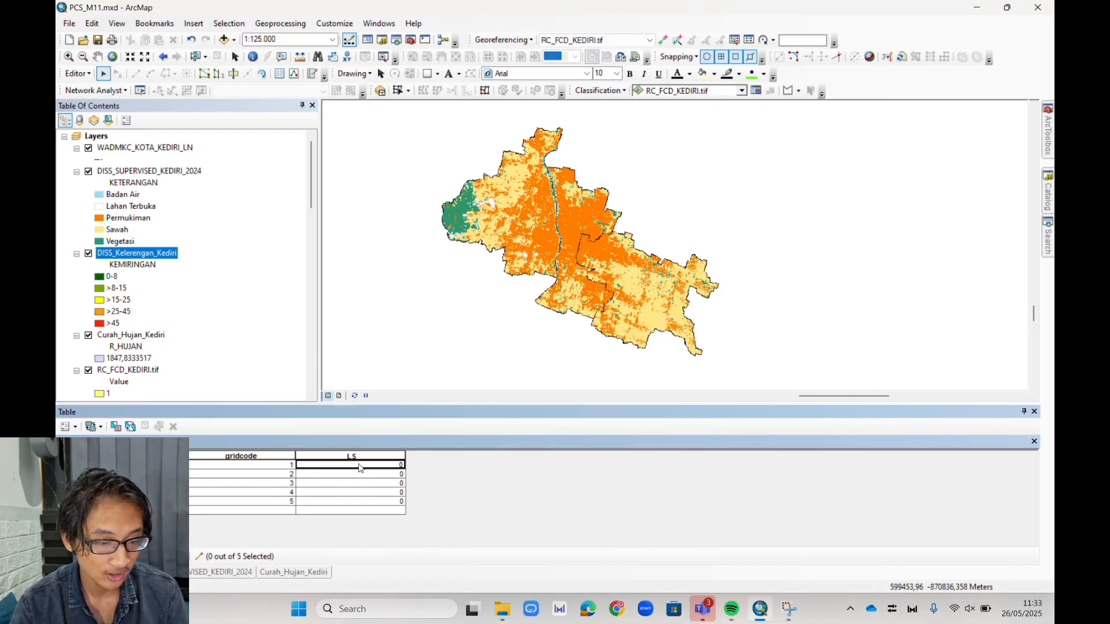
Step: Set the LS value of gridcode 1 in the DISS_Kelerengan_Kediri attribute table to 0.4
type("0.")
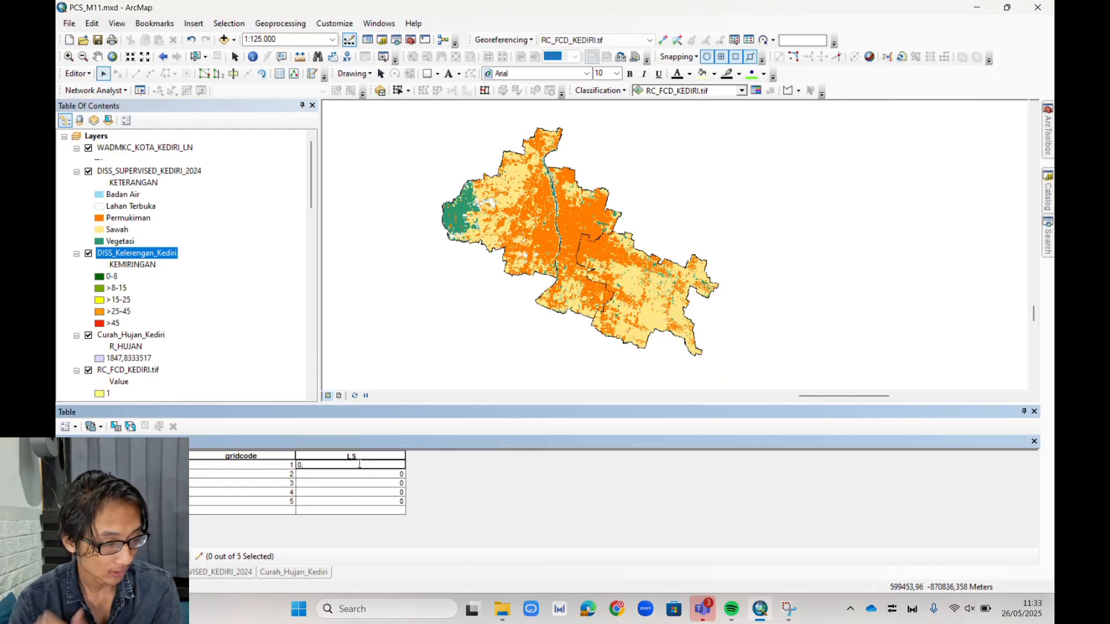
type("4")
key("Return")
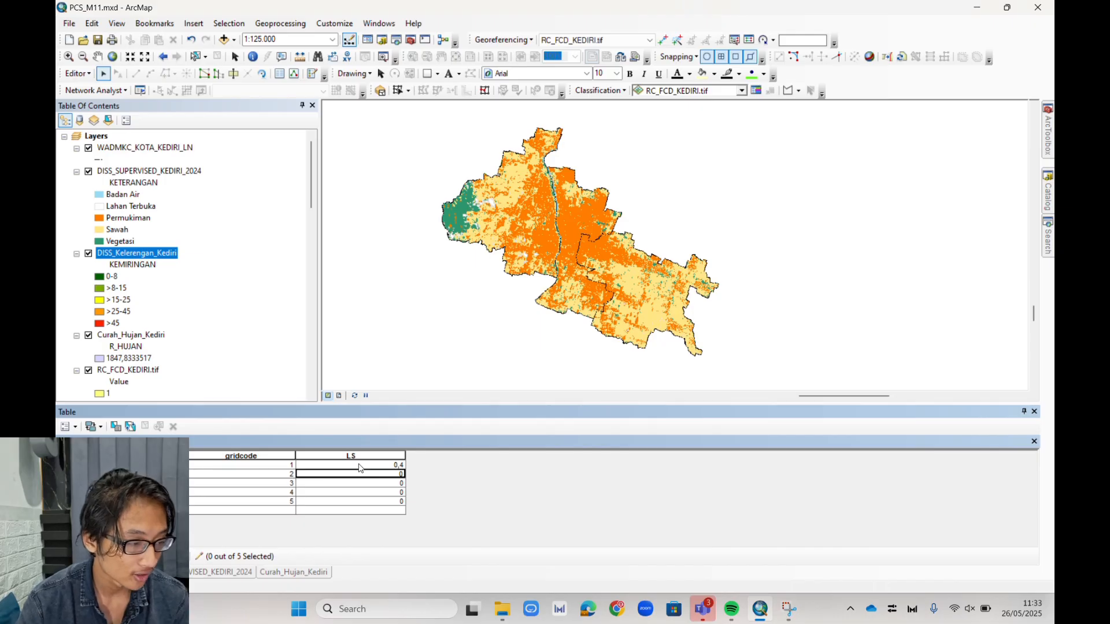
Step: Save the LS edits of the DISS_Kelerengan_Kediri table and stop the editing session
left_click(78, 74)
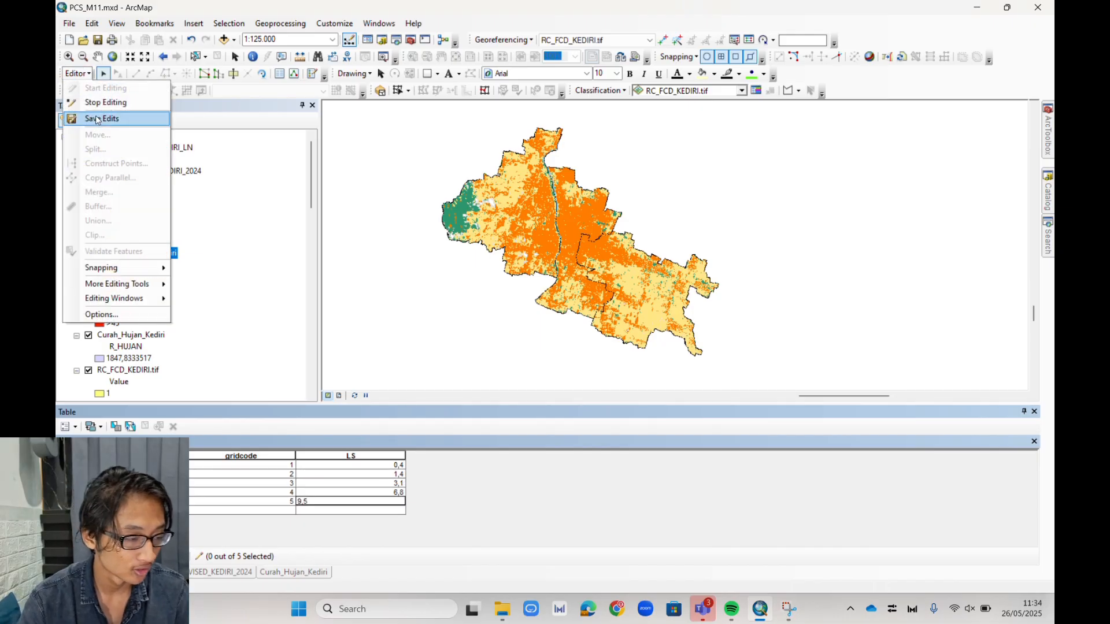
left_click(99, 112)
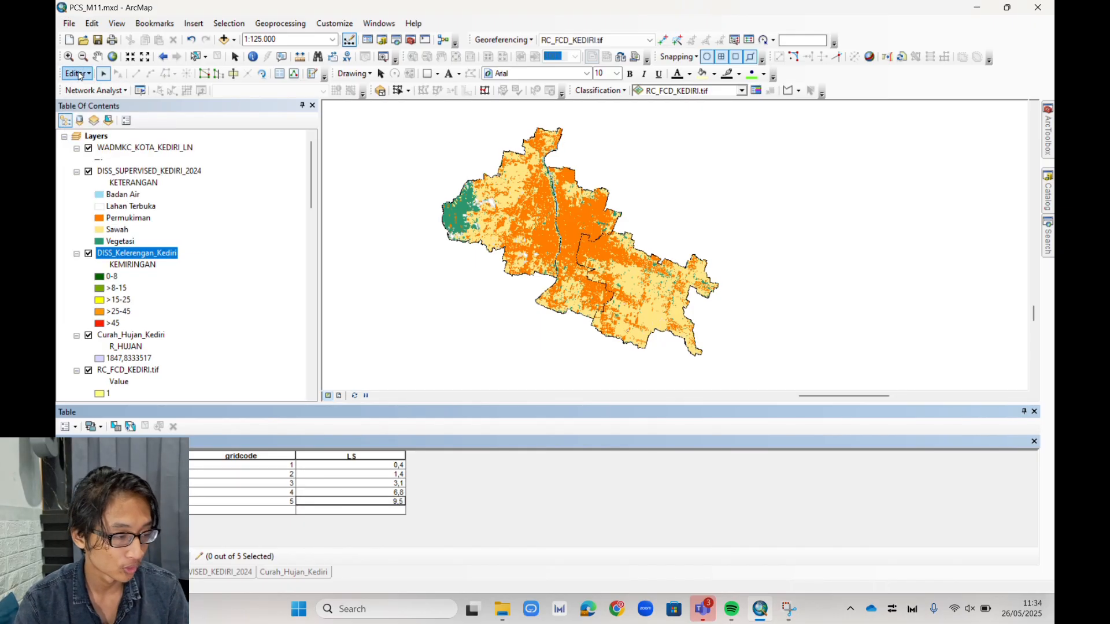
left_click(78, 74)
left_click(96, 96)
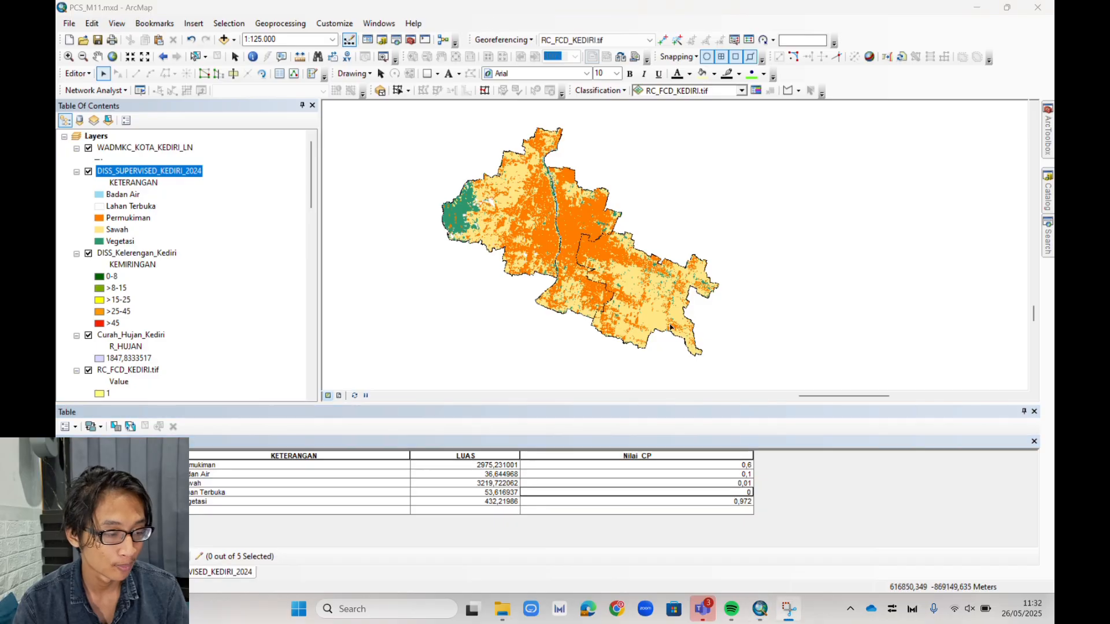
Step: Set the Nilai_CP value of the Lahan Terbuka class in the DISS_SUPERVISED_KEDIRI_2024 table to 1
left_click(723, 488)
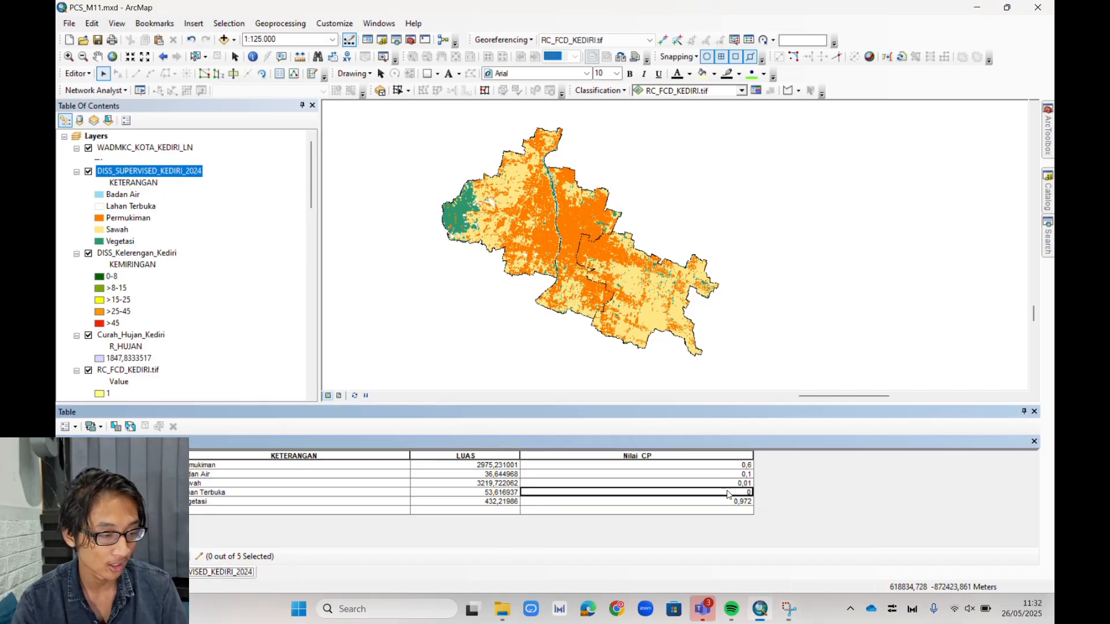
type("1")
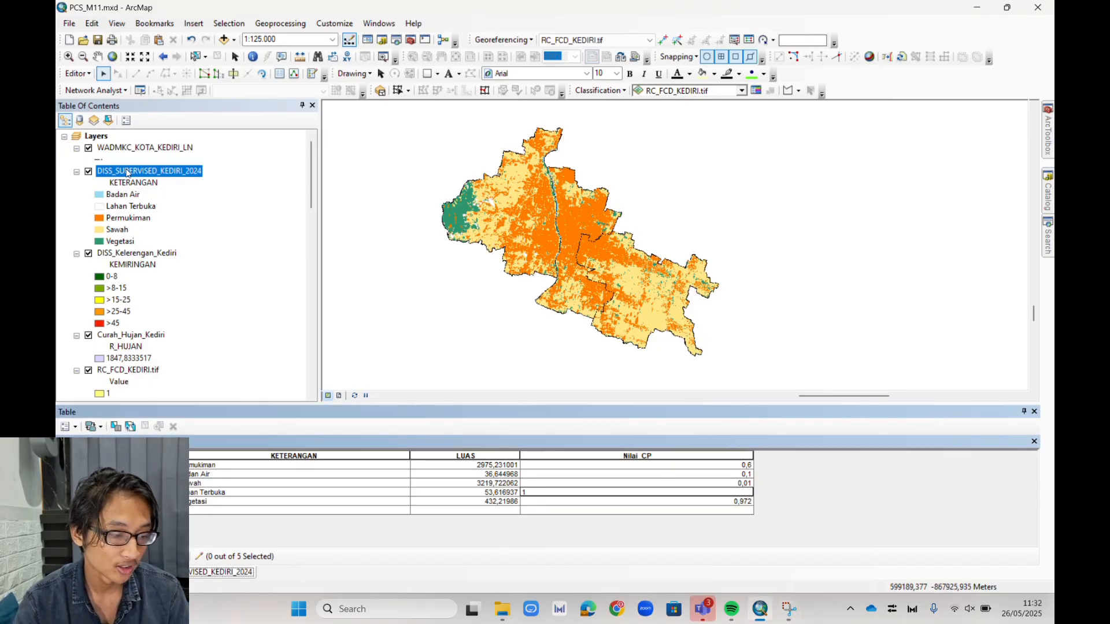
Step: Save the edits of the DISS_SUPERVISED_KEDIRI_2024 table and stop the editing session
left_click(78, 74)
left_click(102, 118)
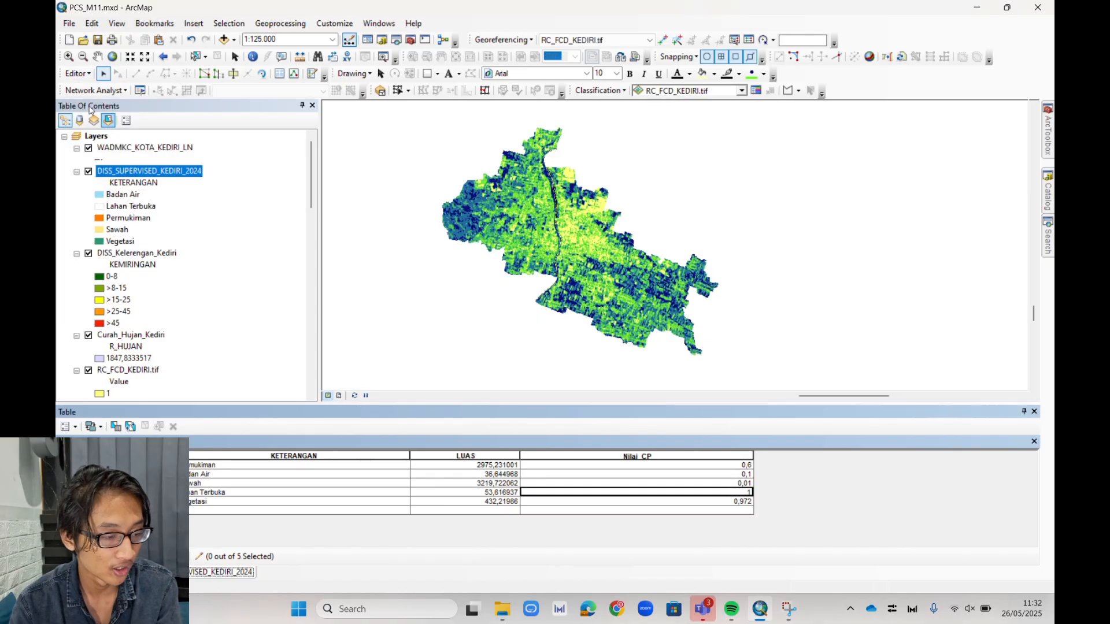
left_click(78, 74)
left_click(104, 102)
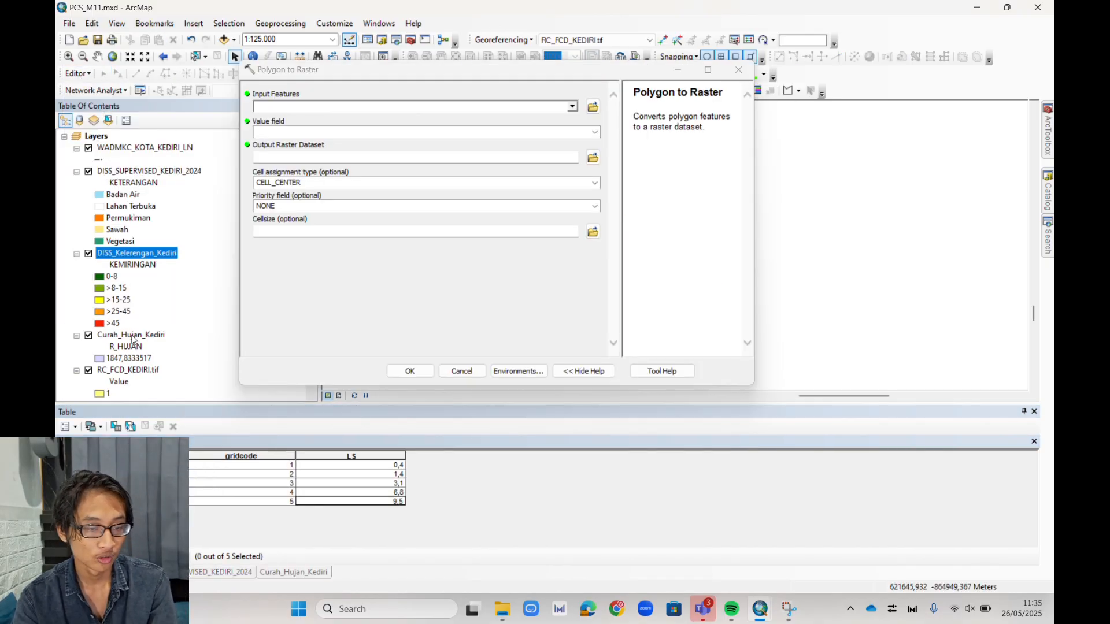
Step: Convert the Curah_Hujan_Kediri polygons to a raster by the R_HUJAN field, saved as R_Kediri.tif
left_click_drag(130, 335, 342, 108)
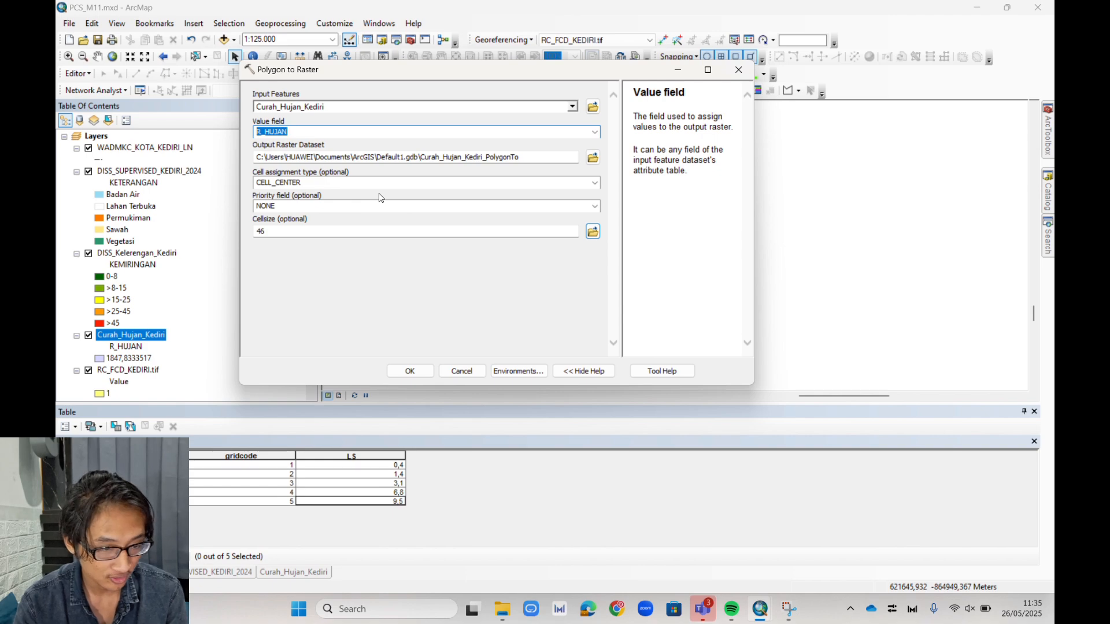
left_click(593, 157)
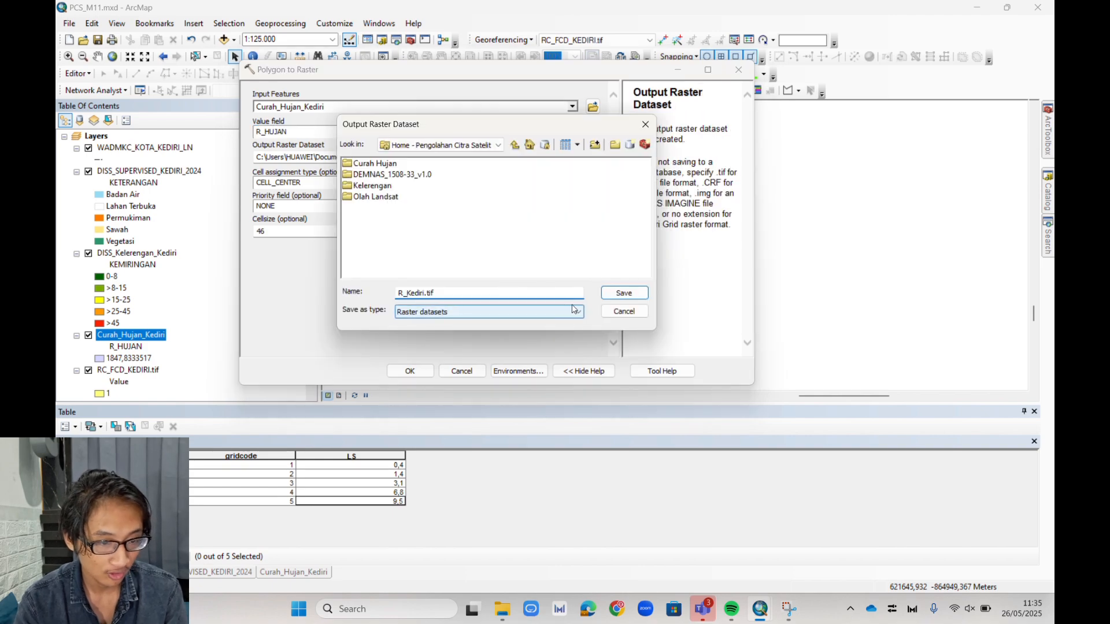
left_click(614, 295)
left_click(410, 371)
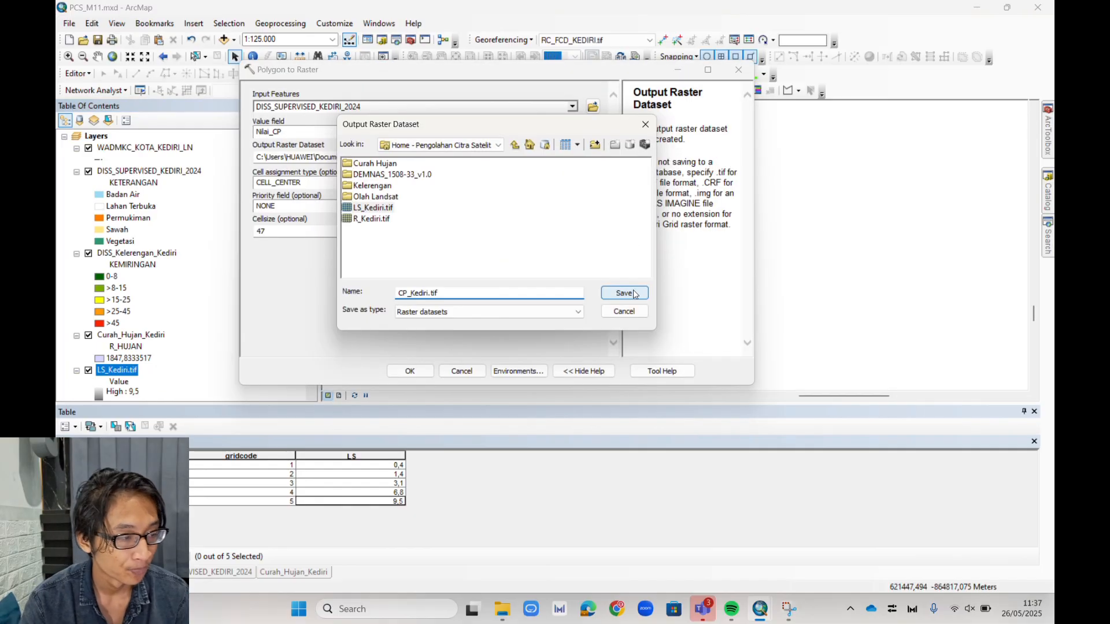
Step: Convert the DISS_SUPERVISED_KEDIRI_2024 polygons to a raster by the Nilai_CP field, saved as CP_Kediri.tif
left_click(634, 295)
left_click(404, 365)
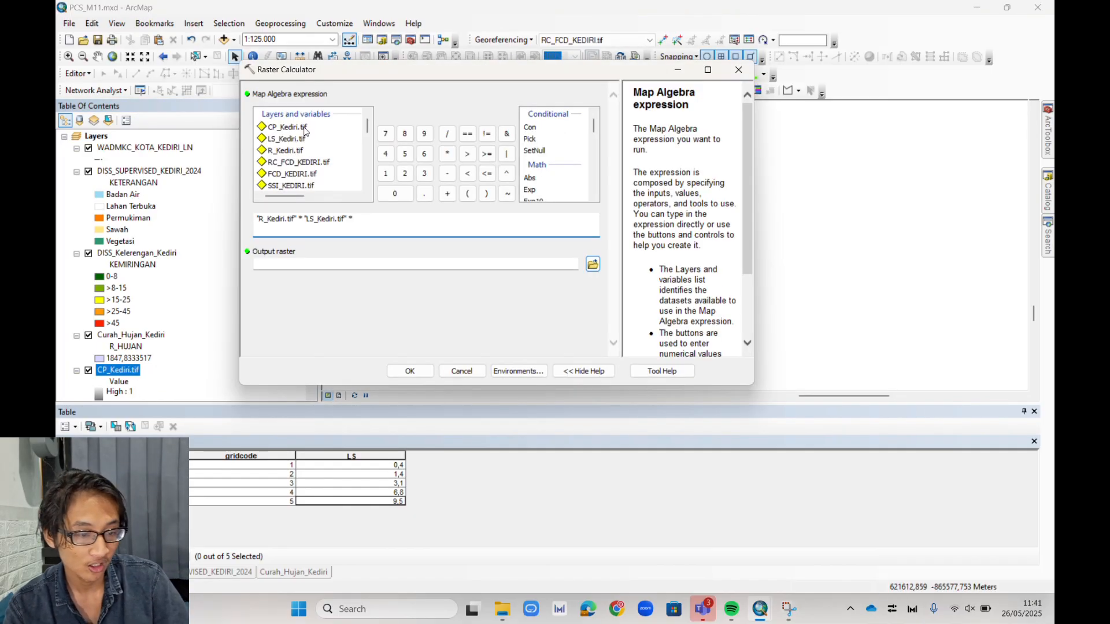
Step: Multiply R_Kediri.tif, LS_Kediri.tif and CP_Kediri.tif with the Raster Calculator and save the result as Erosi_Kediri.tif
double_click(287, 127)
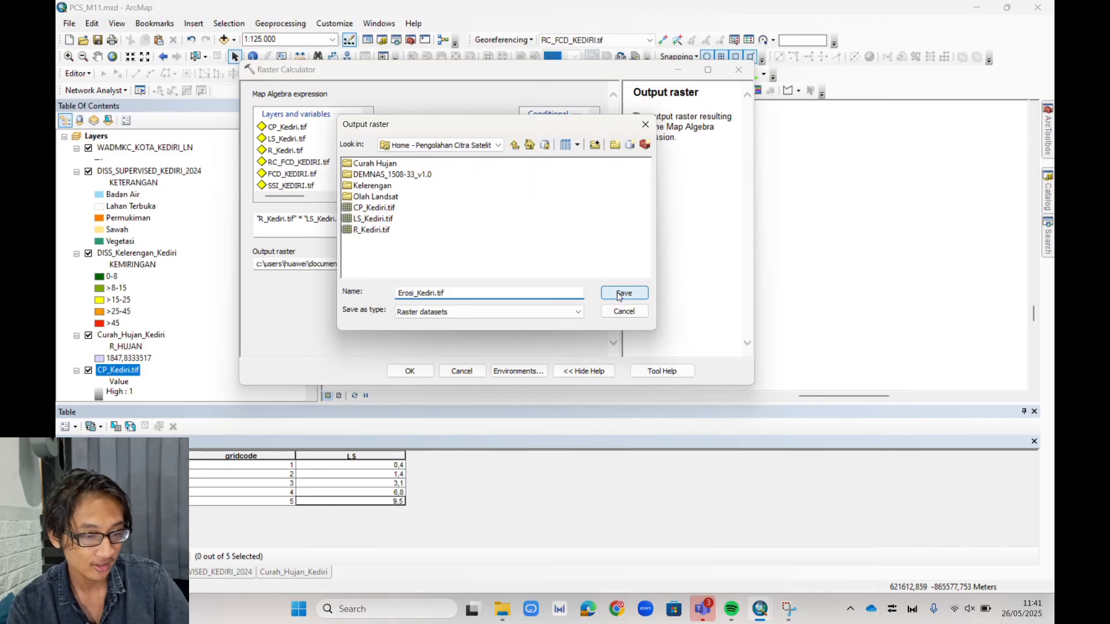
left_click(623, 293)
left_click(410, 371)
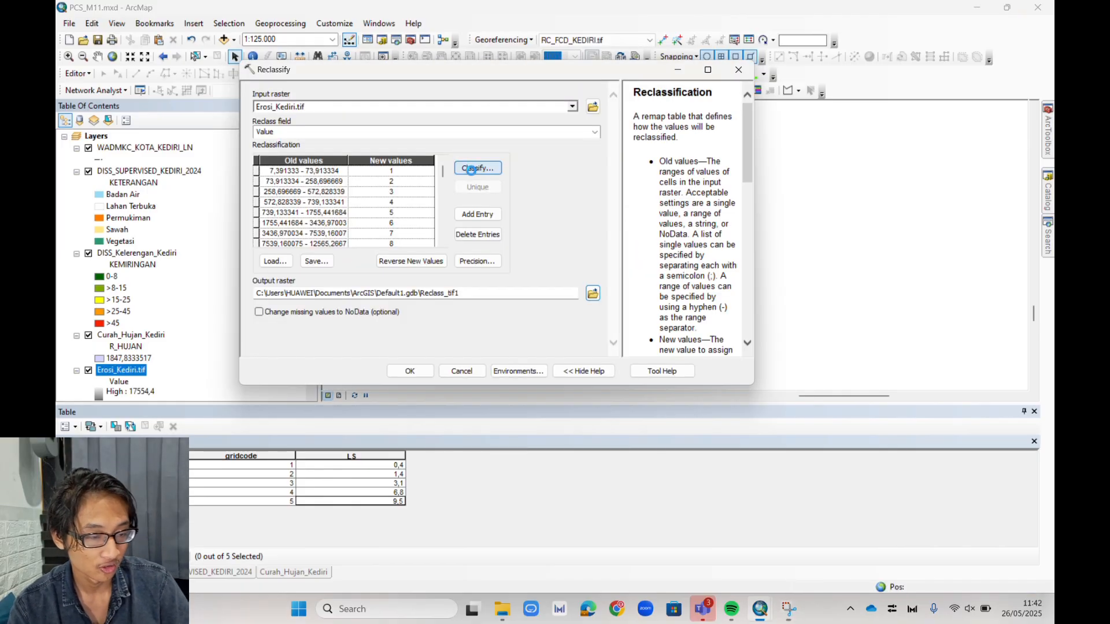
Step: Set the classification of Erosi_Kediri.tif in the Reclassify tool to 5 classes
left_click(473, 169)
left_click(433, 102)
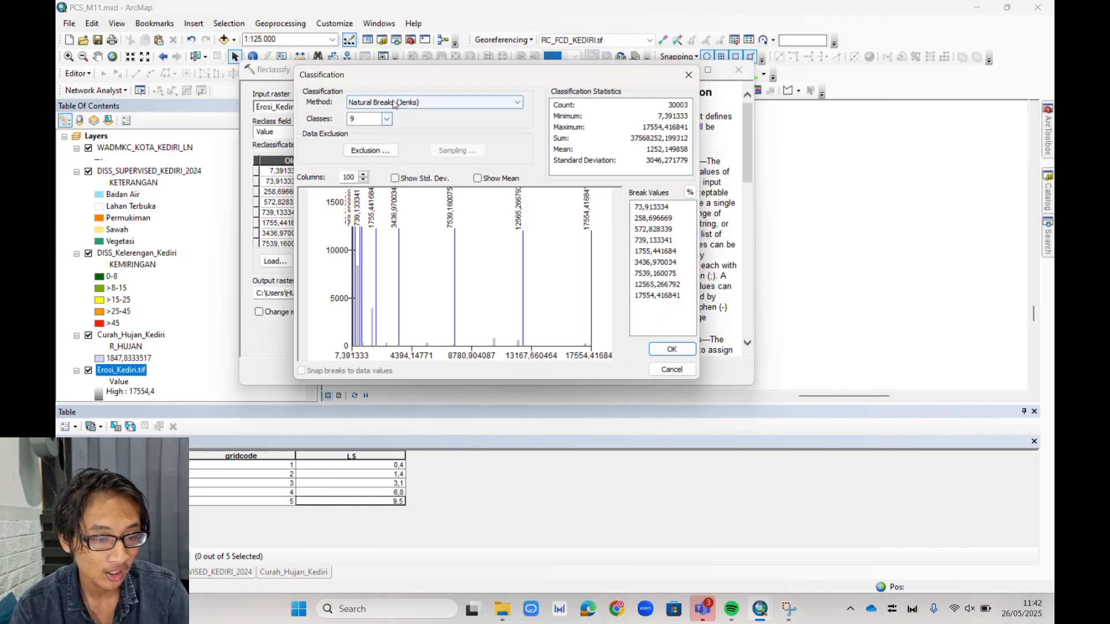
left_click(370, 118)
left_click(387, 118)
left_click(364, 149)
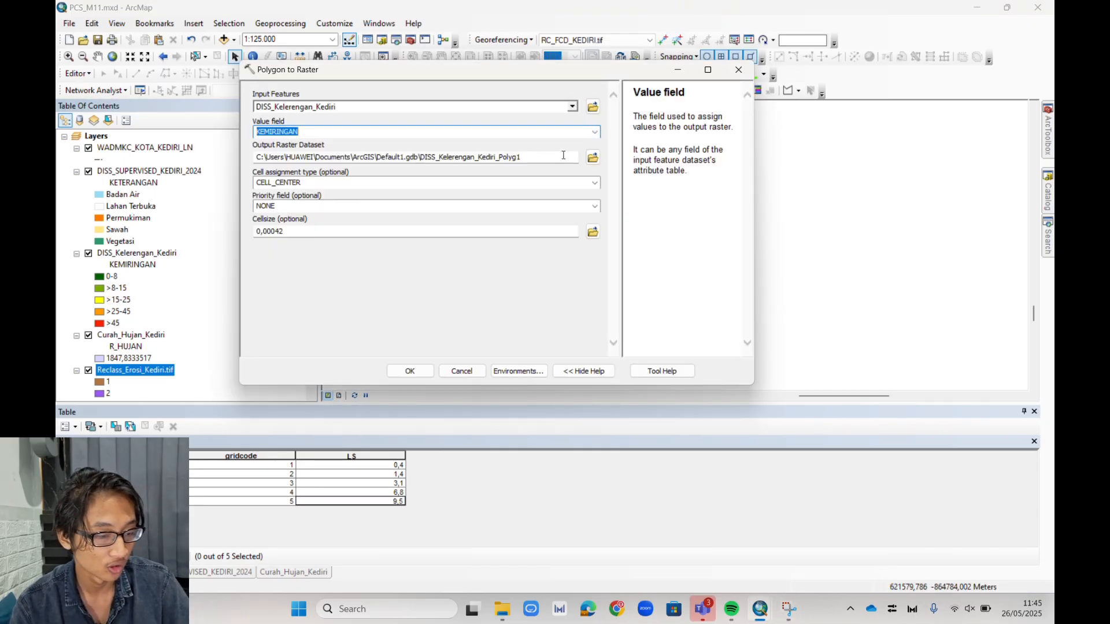
Step: Convert DISS_Kelerengan_Kediri to the raster Kelerengan_Kediri.tif by the KEMIRINGAN field, and open the new value of class 5 in its reclassification
left_click(410, 370)
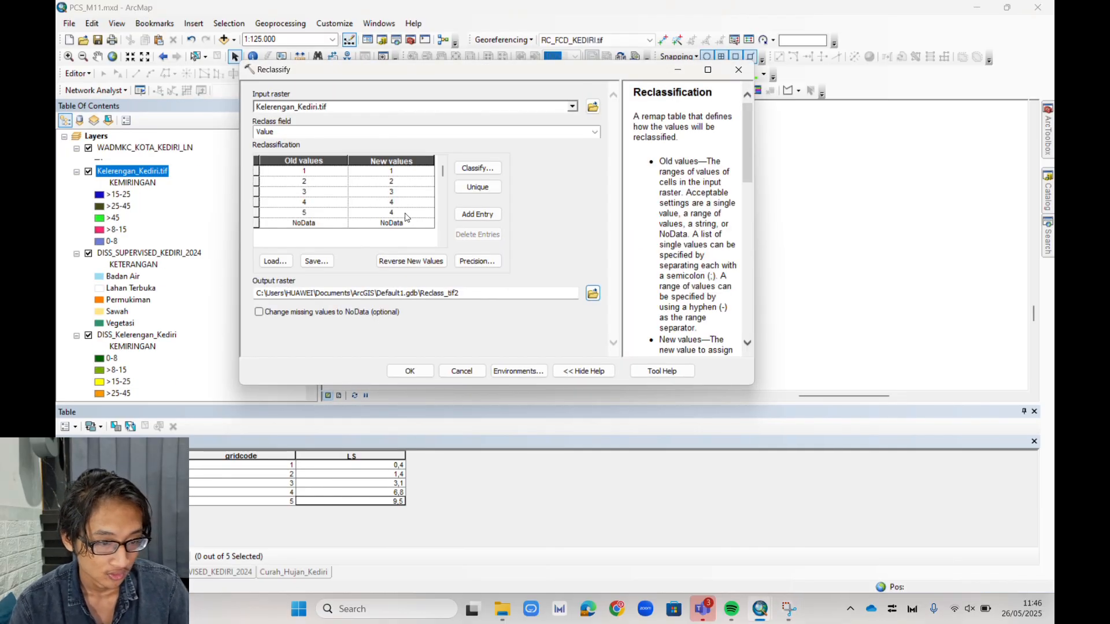
left_click(406, 214)
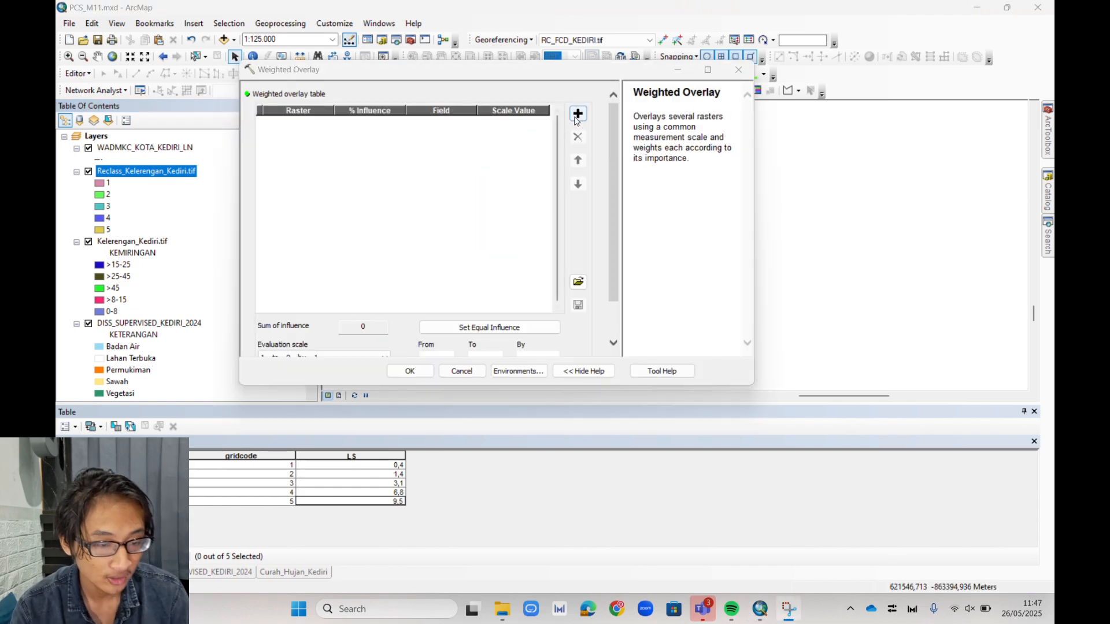
Step: Add RC_FCD_KEDIRI.tif with the Value field to the Weighted Overlay table
left_click(576, 115)
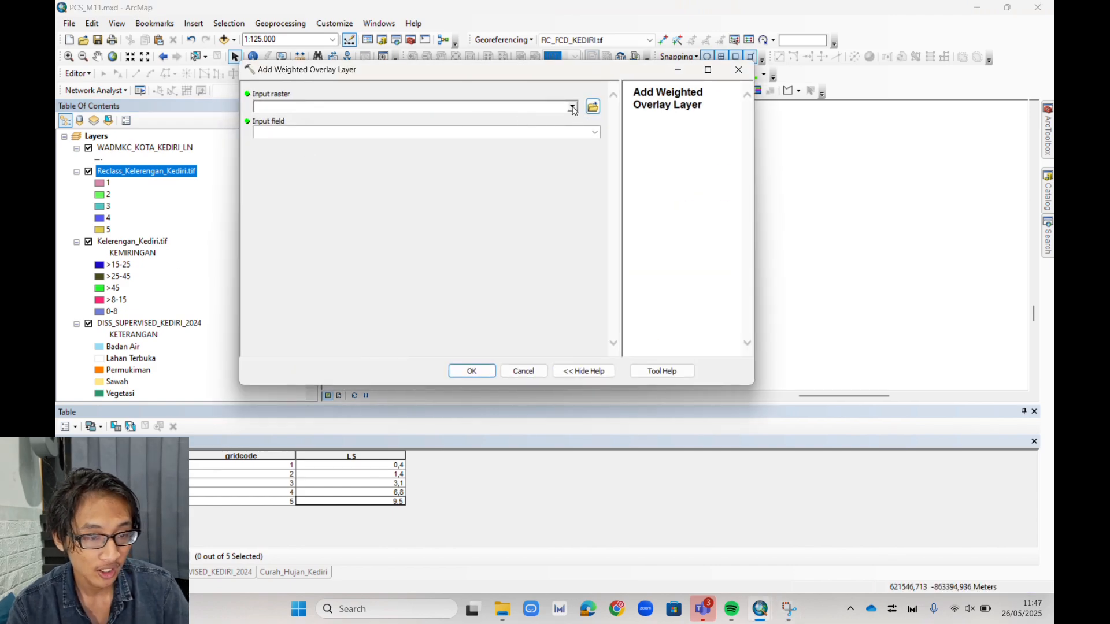
left_click(572, 108)
left_click(339, 154)
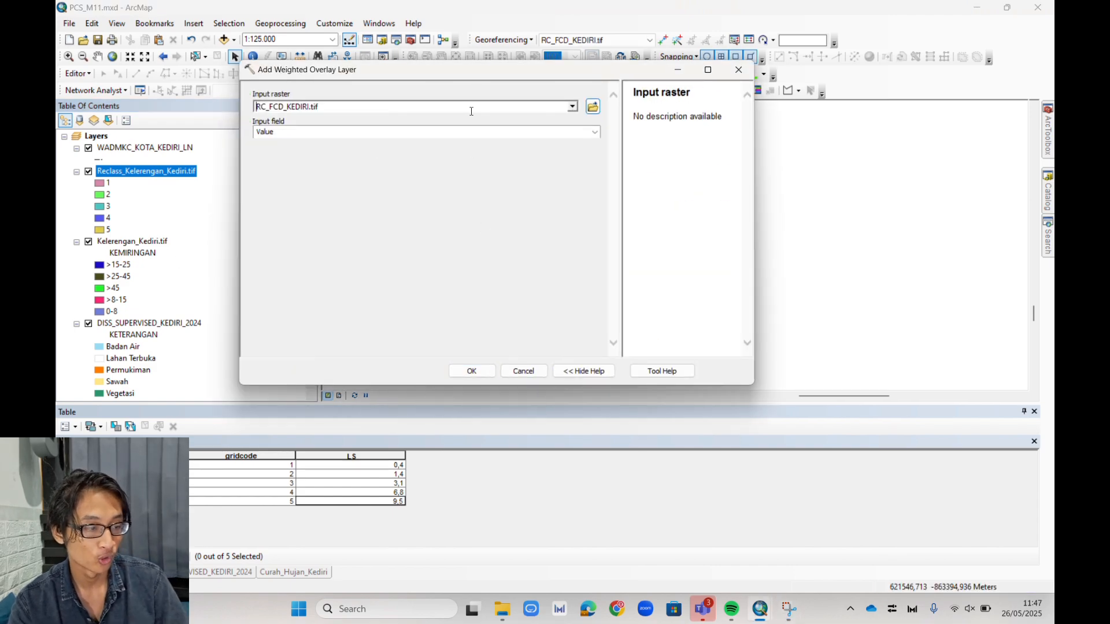
left_click(472, 371)
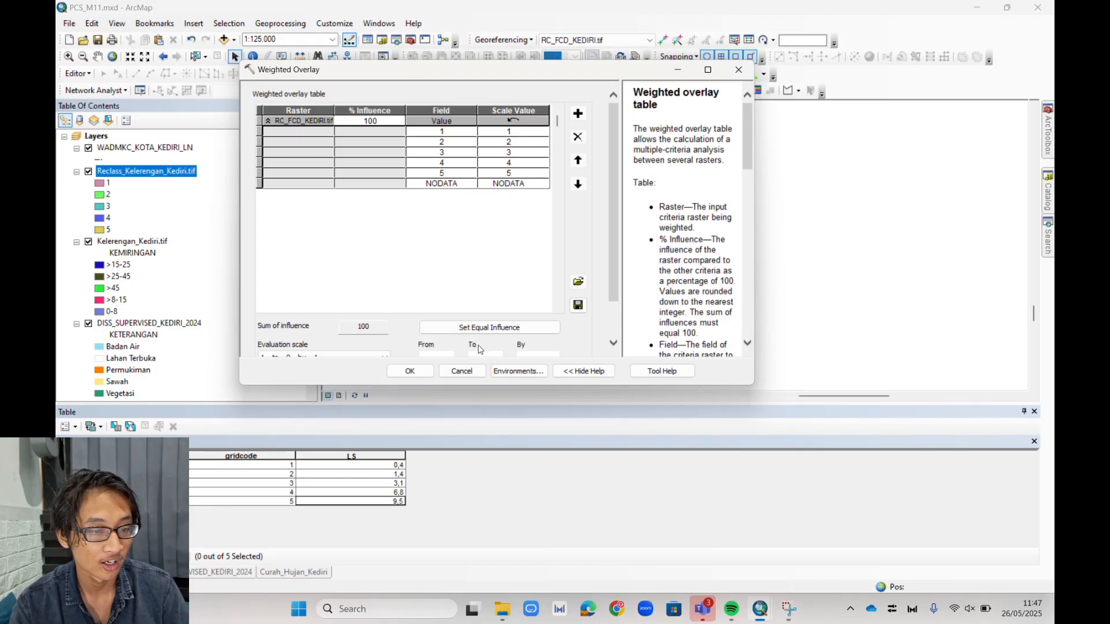
Step: Add Reclass_Erosi_Kediri.tif with the Value field to the Weighted Overlay table
left_click(578, 113)
left_click(572, 107)
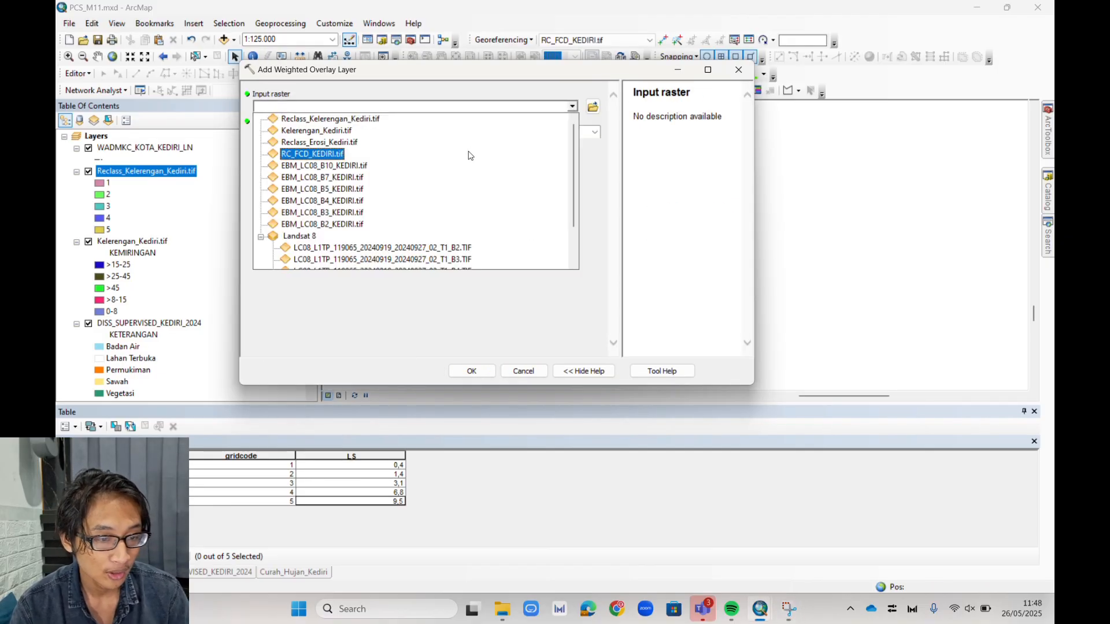
left_click(444, 144)
left_click(472, 371)
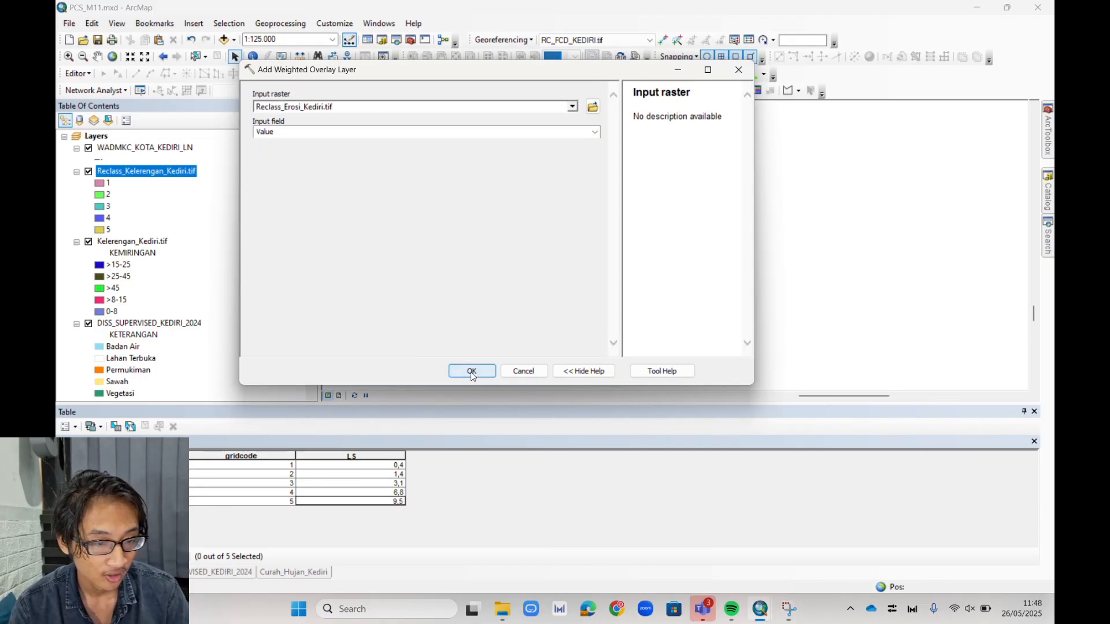
Step: Add Reclass_Kelerengan_Kediri.tif with the Value field to the Weighted Overlay table
left_click(579, 114)
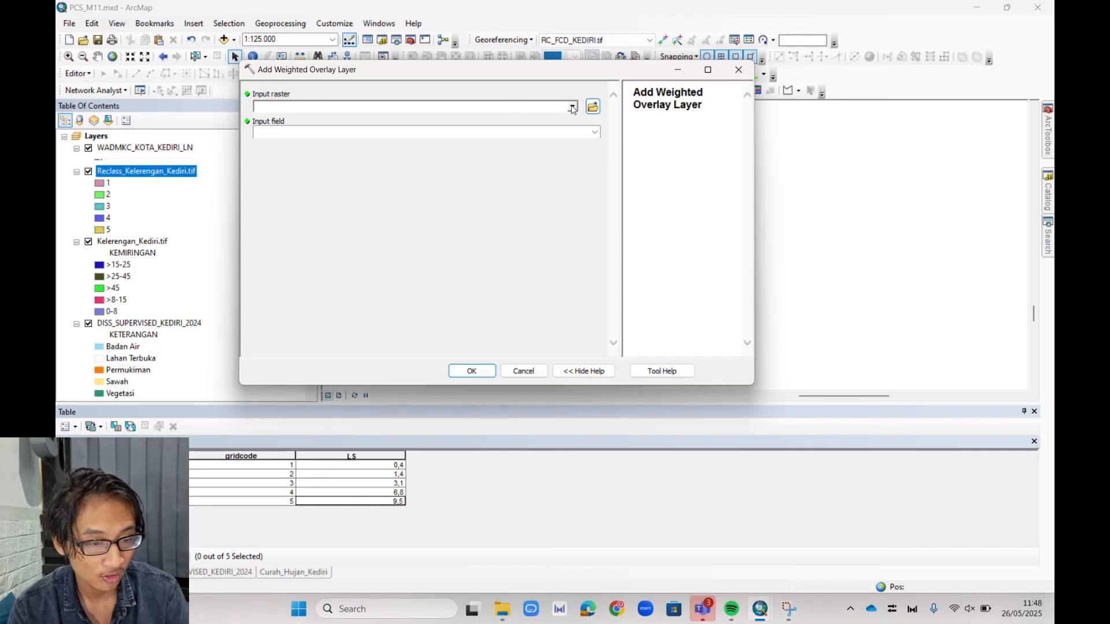
left_click(573, 108)
left_click(351, 125)
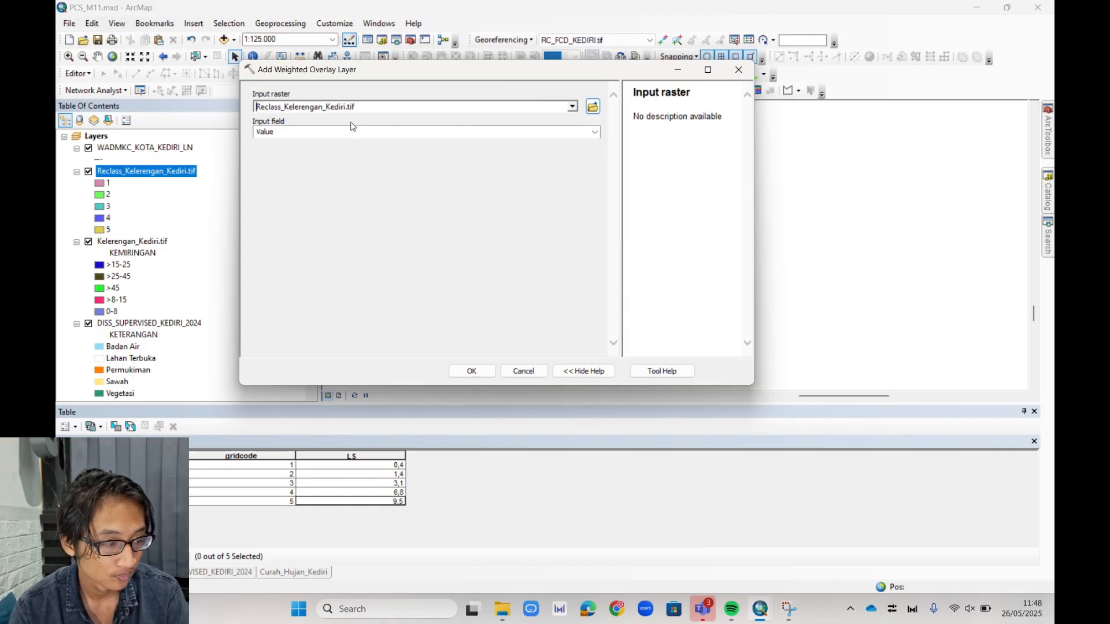
left_click(466, 371)
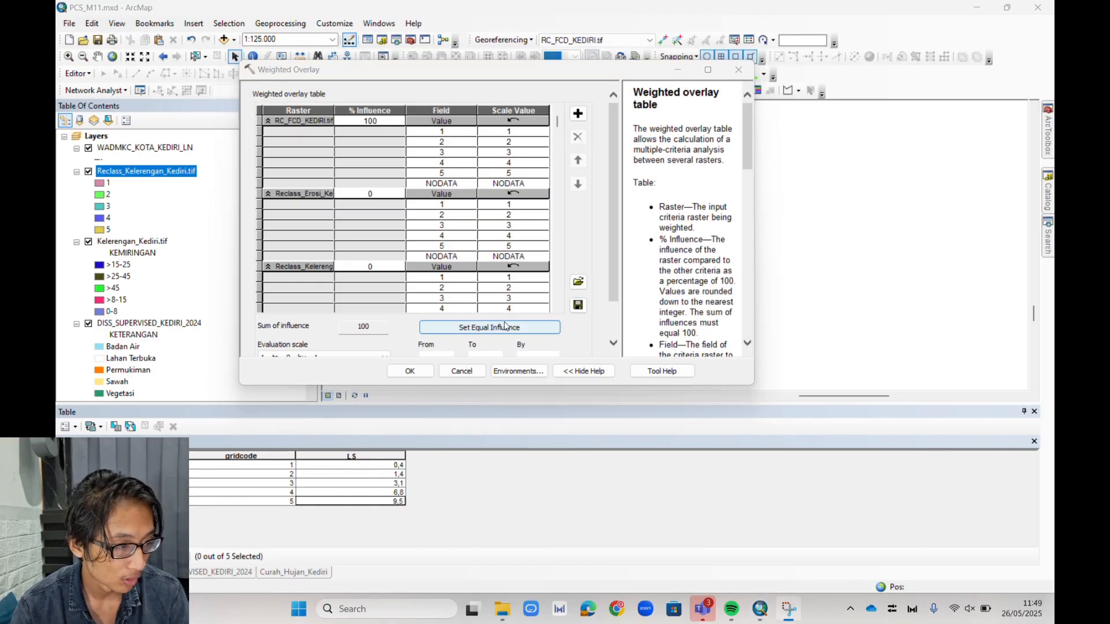
Step: Give the three overlay rasters equal influence and open the From and To limits of the evaluation scale for editing
left_click(489, 327)
scroll(430, 313, "down", 2)
left_click(430, 314)
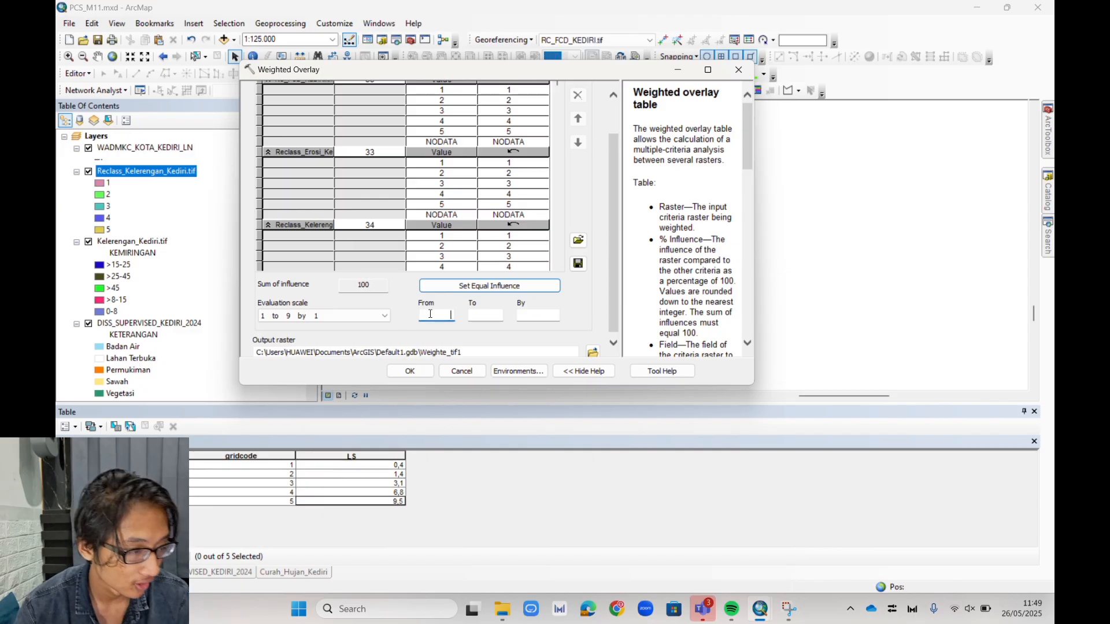
left_click(483, 314)
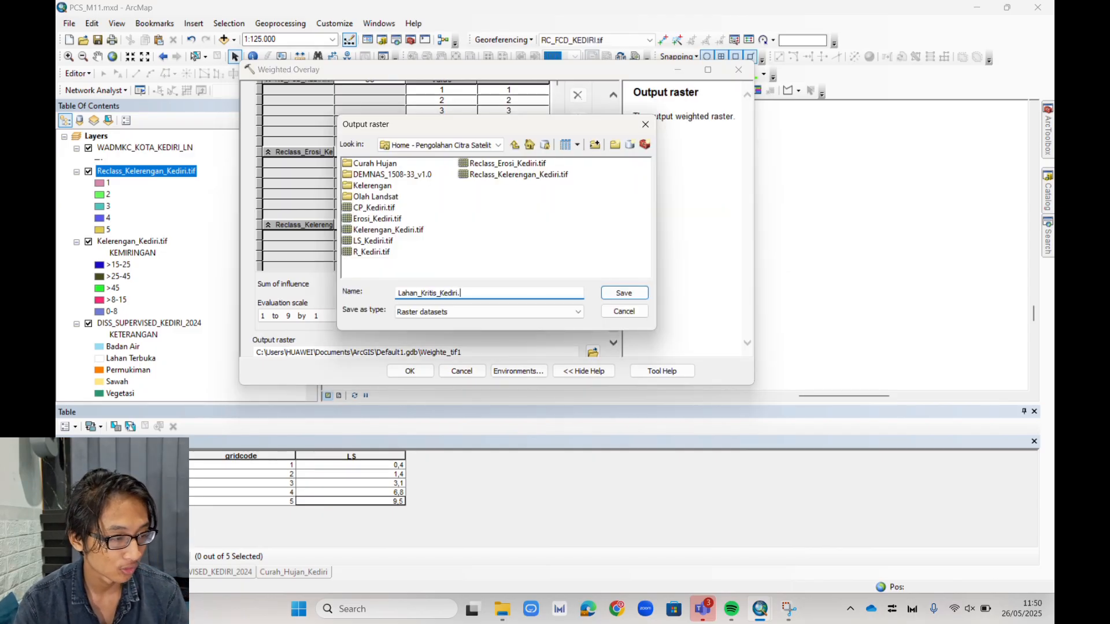
Step: Save the weighted overlay output as Lahan_Kritis_Kediri.tif and run the overlay
left_click(616, 292)
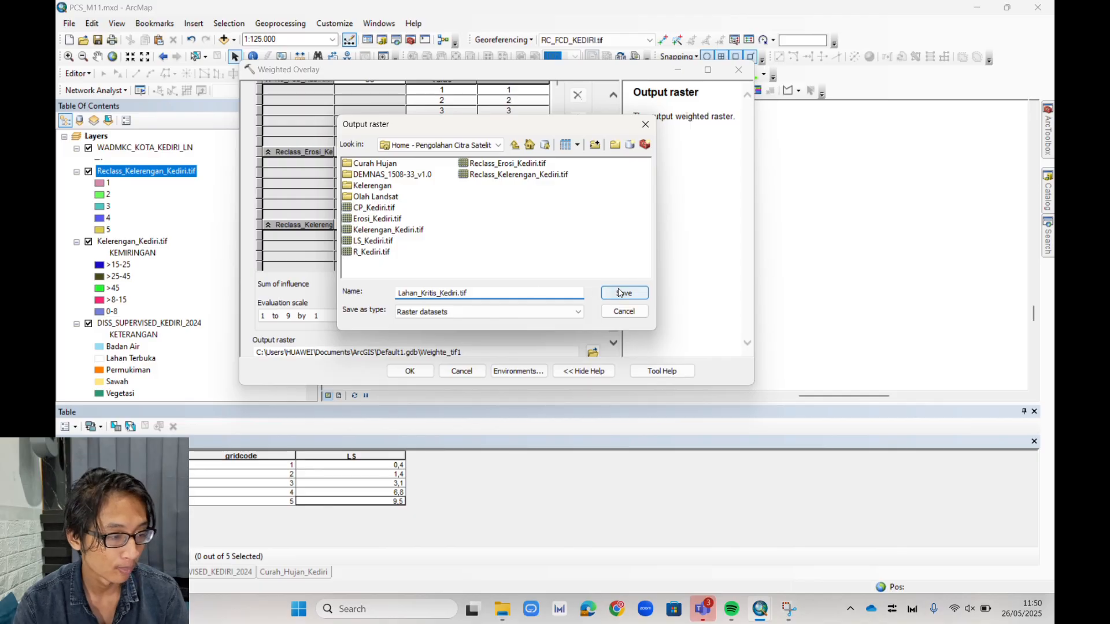
left_click(407, 373)
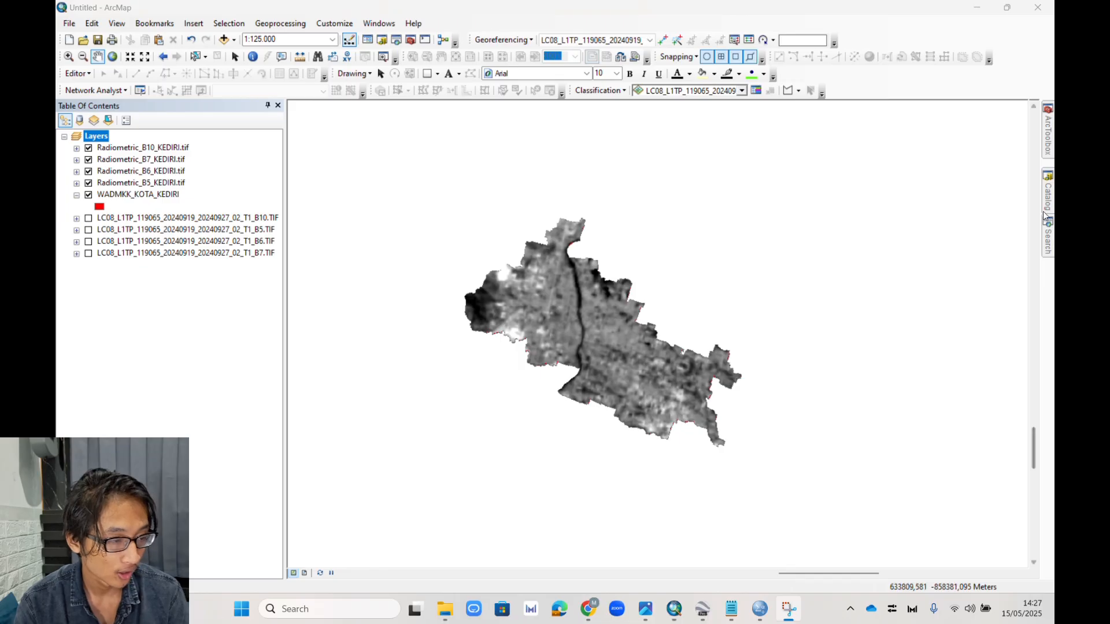
Step: Calculate (B5 - B6) / (B5 + B6) from the Radiometric KEDIRI rasters with the Raster Calculator, saved as NBR1_KEDIRI.tif in folder M12
left_click(1047, 234)
left_click(799, 239)
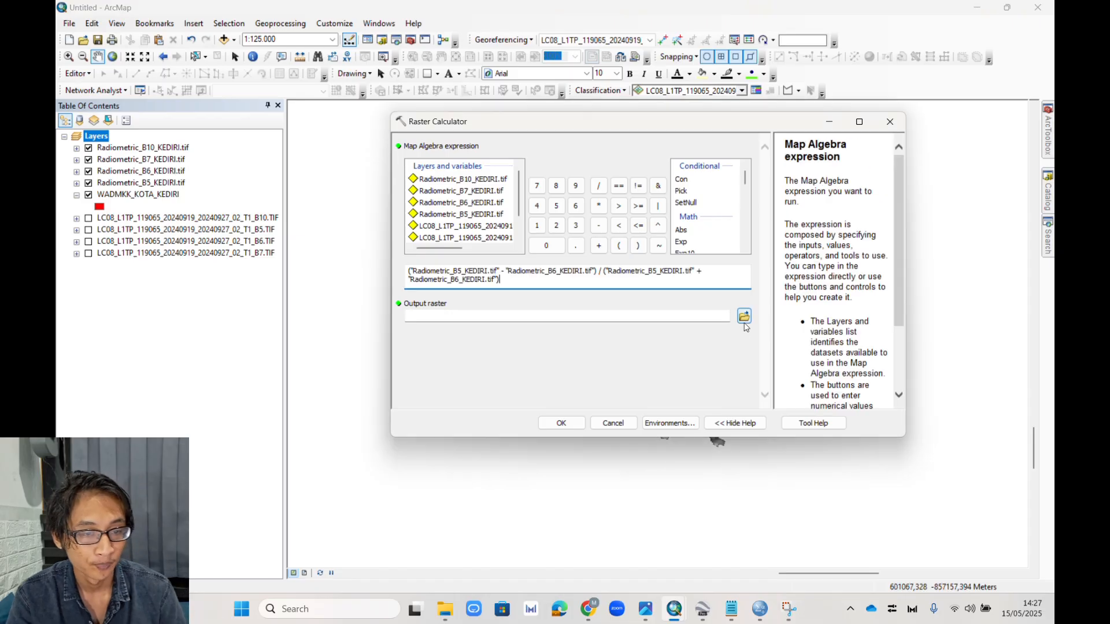
left_click(744, 318)
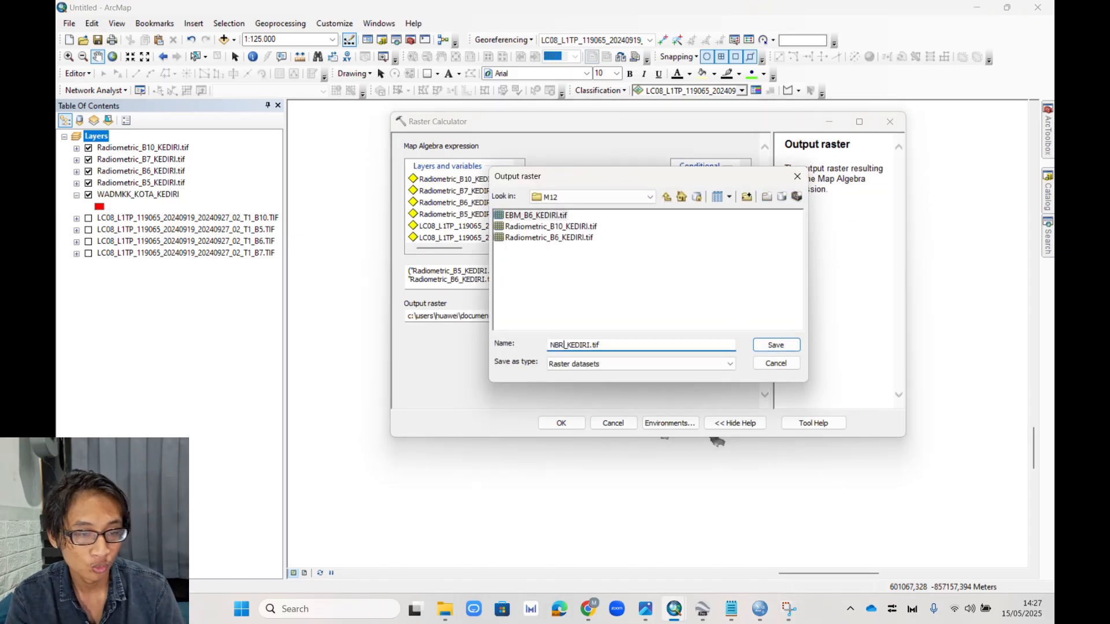
type("1")
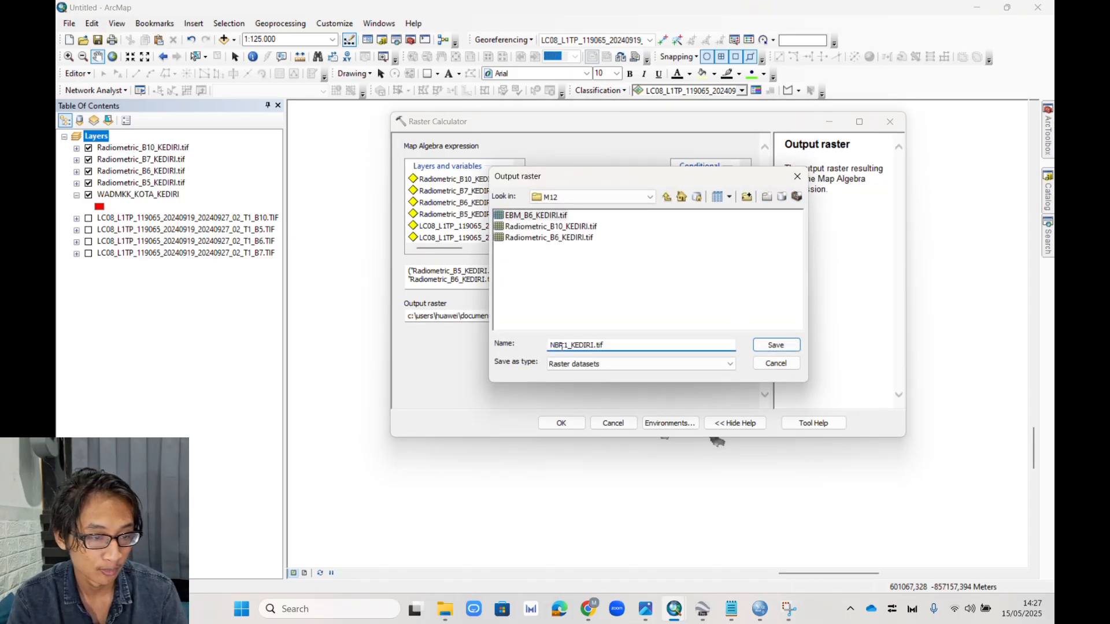
left_click(567, 346)
key("BackSpace")
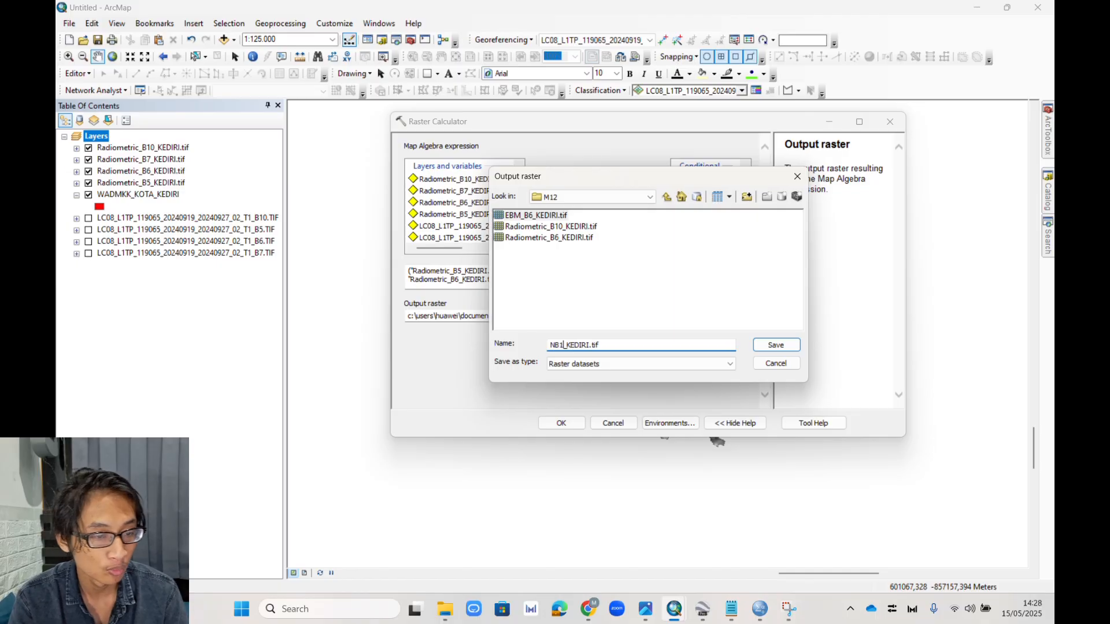
key("BackSpace")
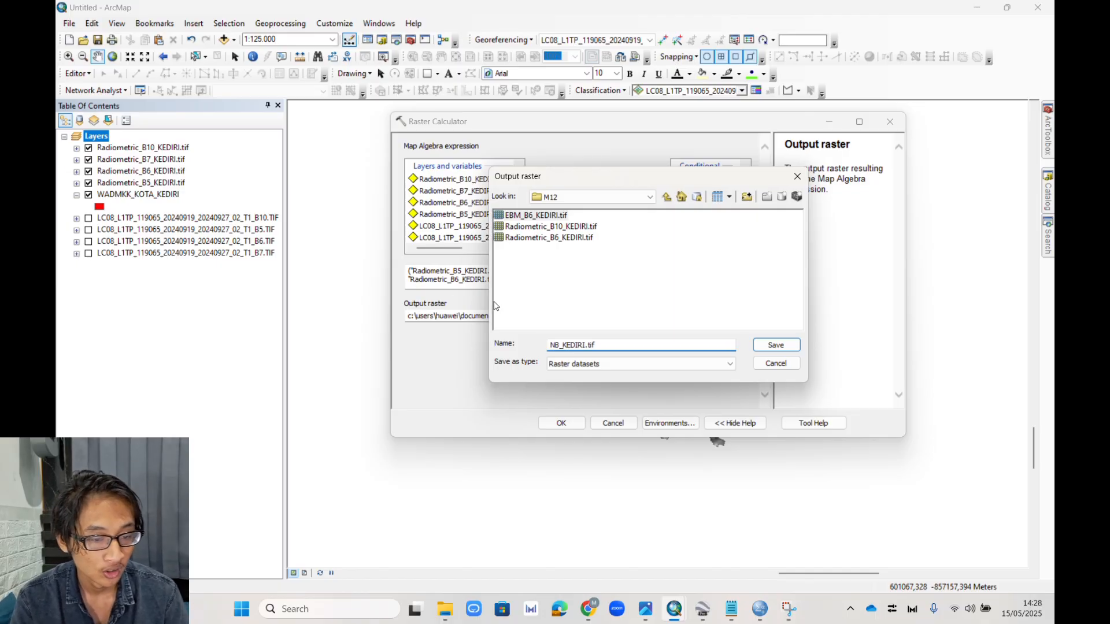
type("R1")
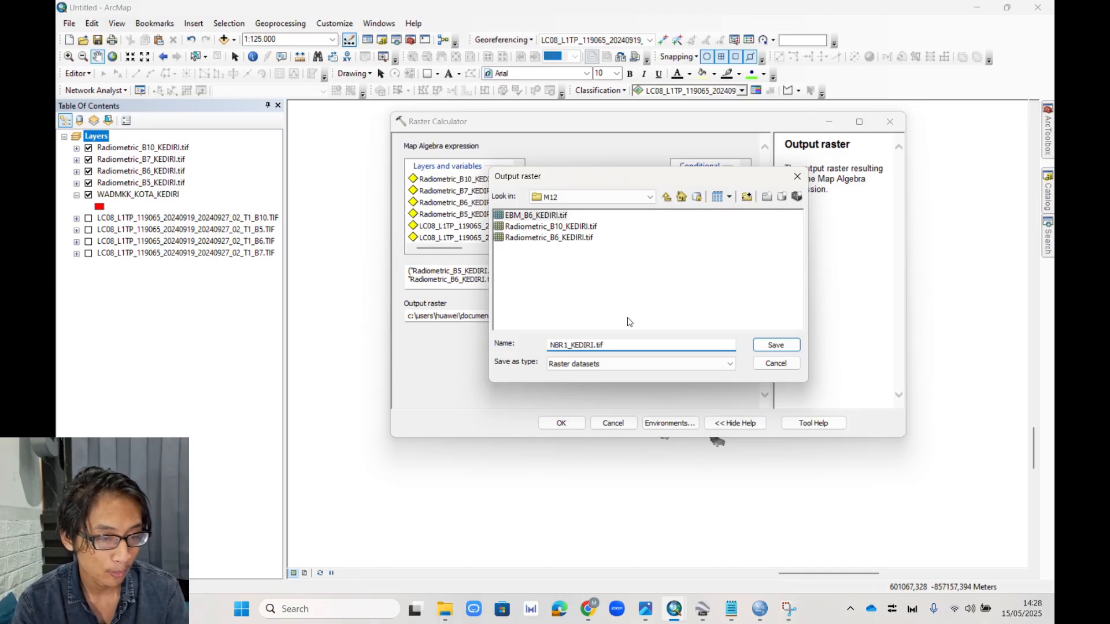
left_click(795, 345)
left_click(552, 423)
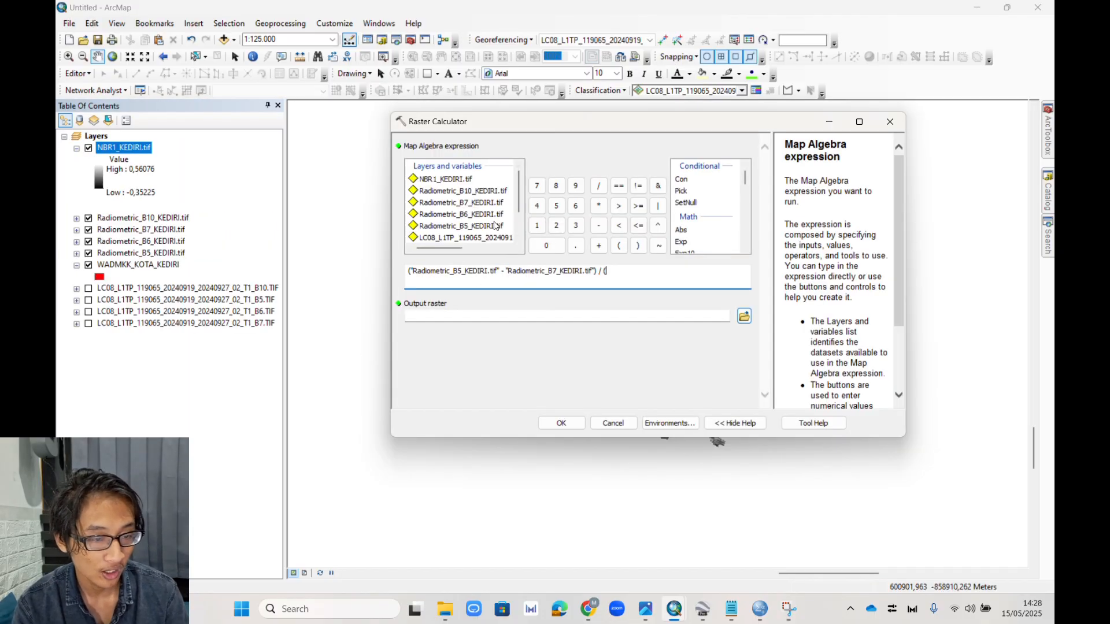
Step: Calculate (B5 - B7) / (B5 + B7) from the Radiometric KEDIRI rasters with the Raster Calculator, saved as NBR2_KEDIRI.tif
double_click(497, 225)
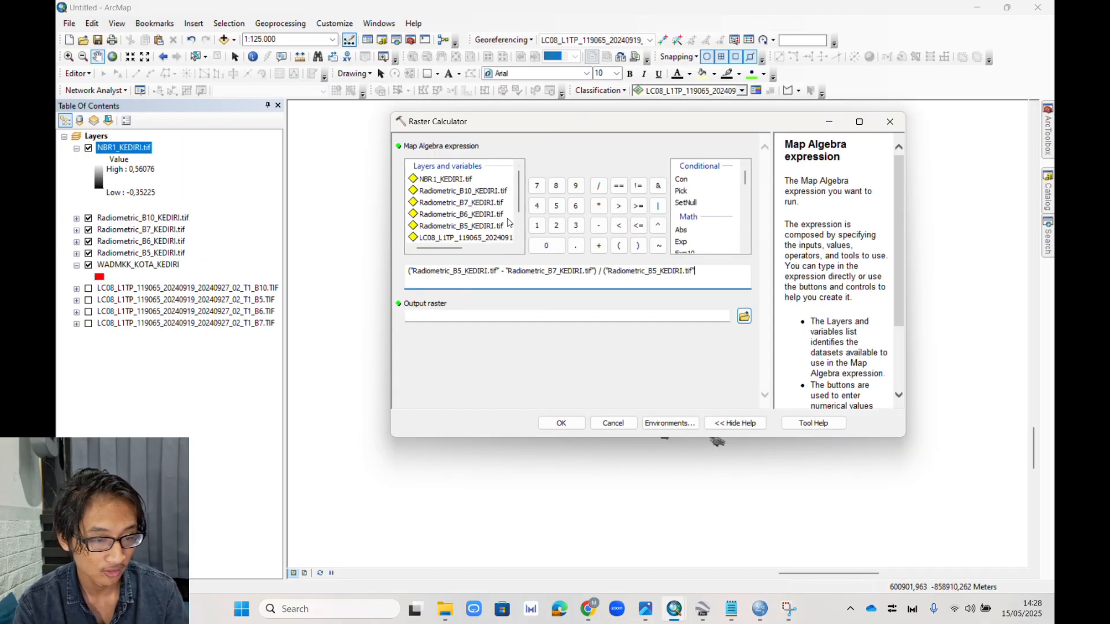
left_click(599, 246)
double_click(483, 204)
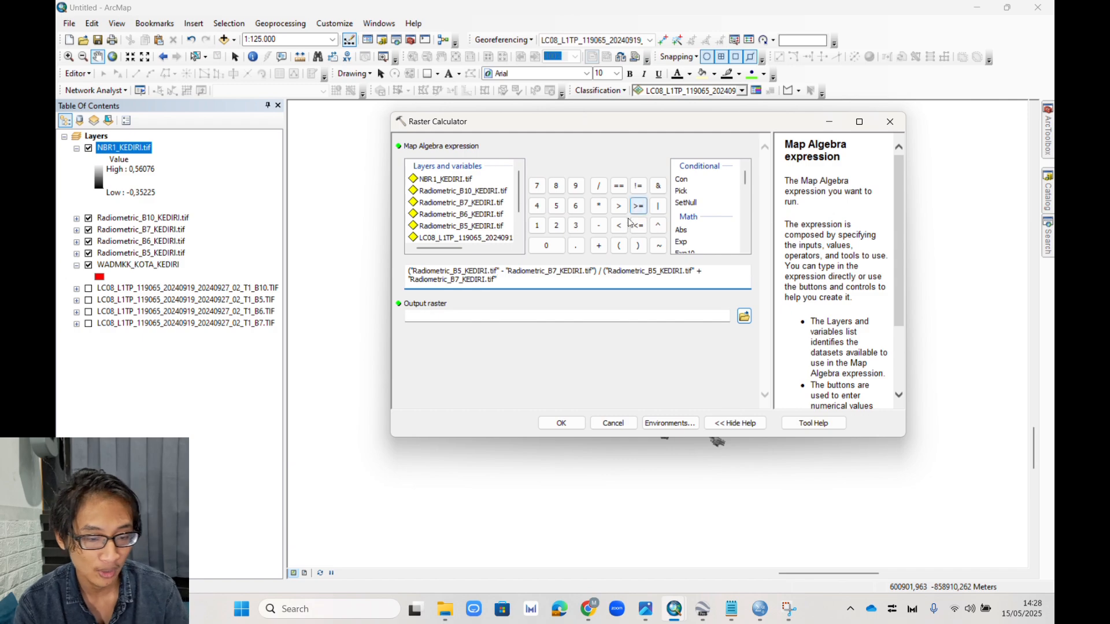
left_click(639, 246)
left_click(744, 316)
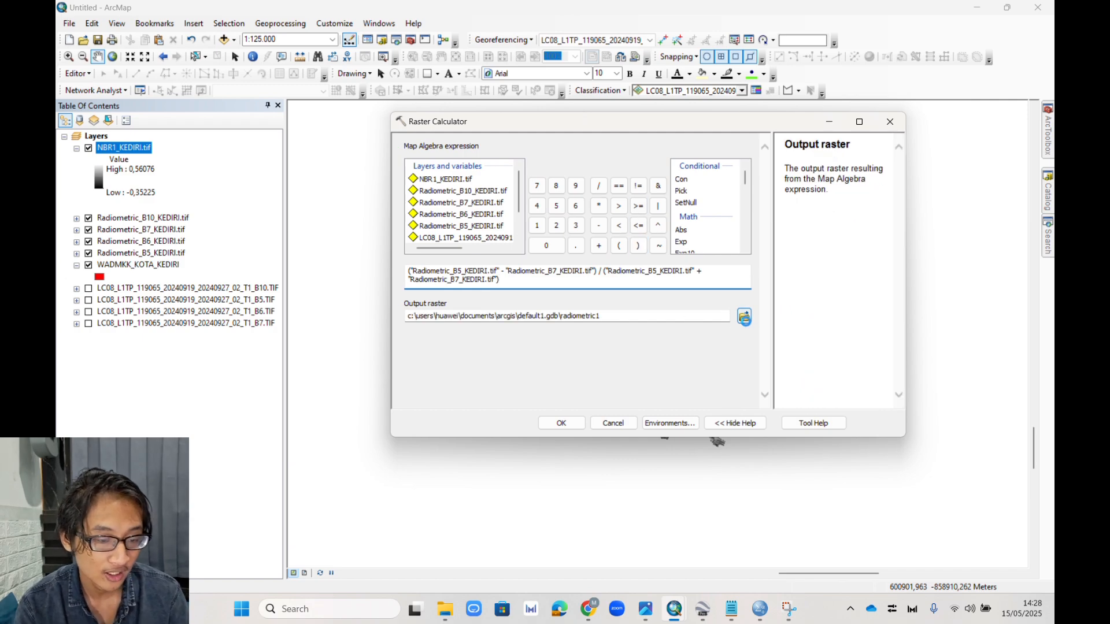
left_click(771, 345)
left_click(561, 423)
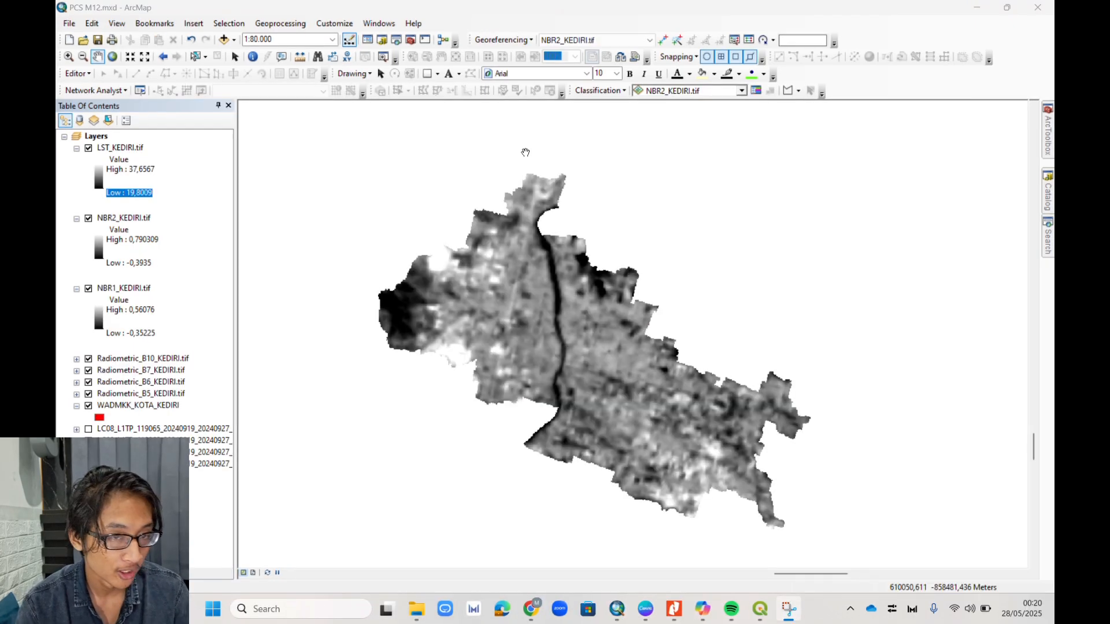
Step: Find the Spatial Analyst Reclassify tool by searching for RECLASSIFY and load NBR2_KEDIRI.tif as its input raster
left_click(1049, 254)
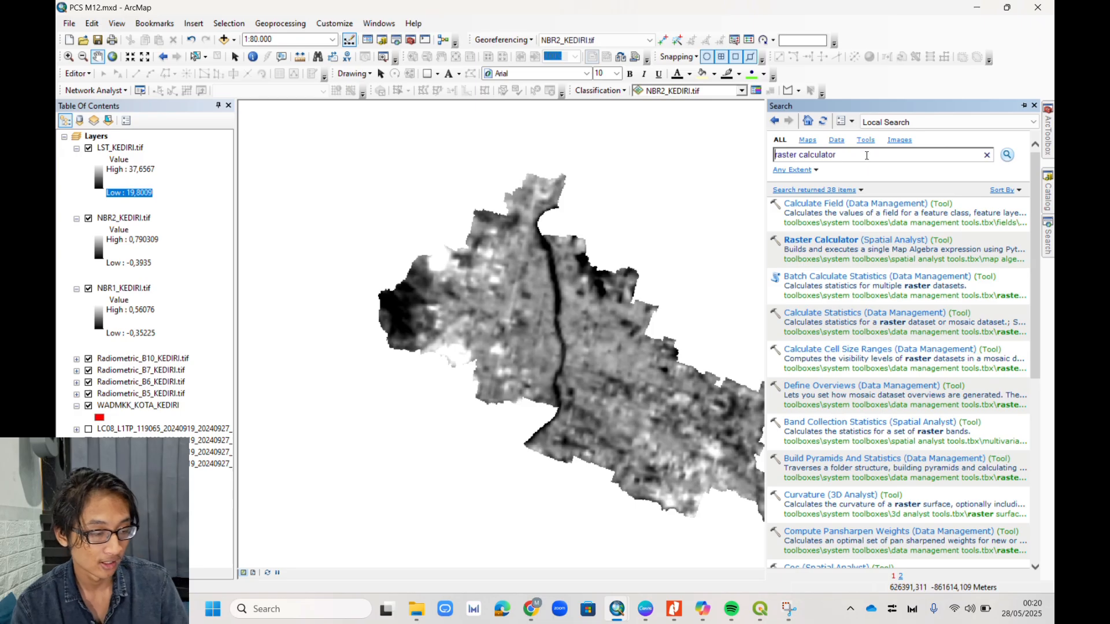
left_click_drag(867, 157, 668, 194)
type("RECL")
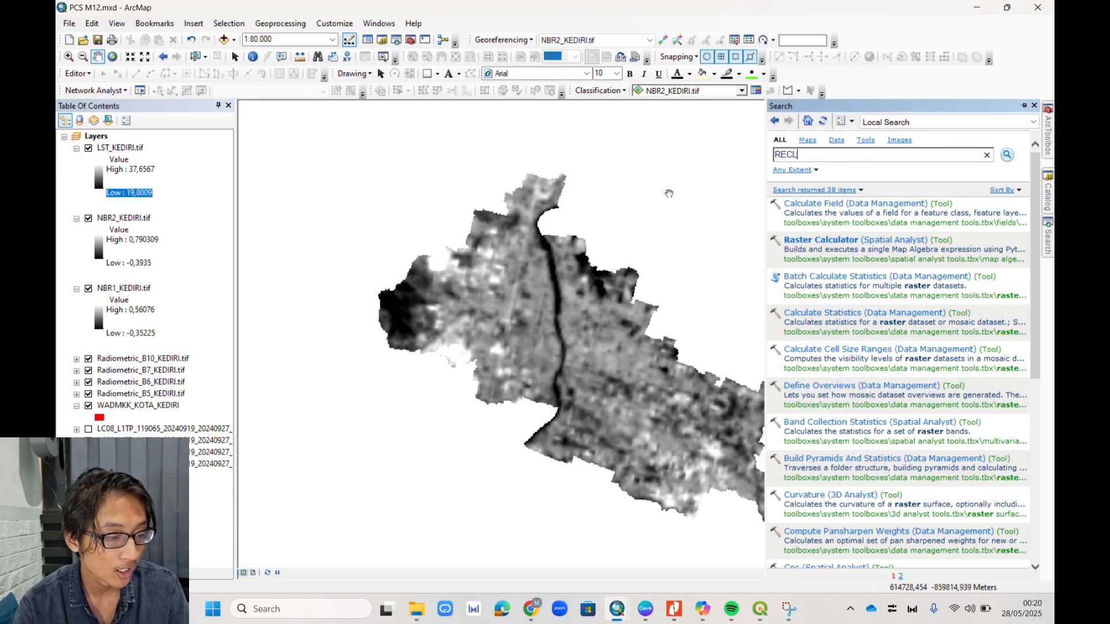
type("ASSIFY")
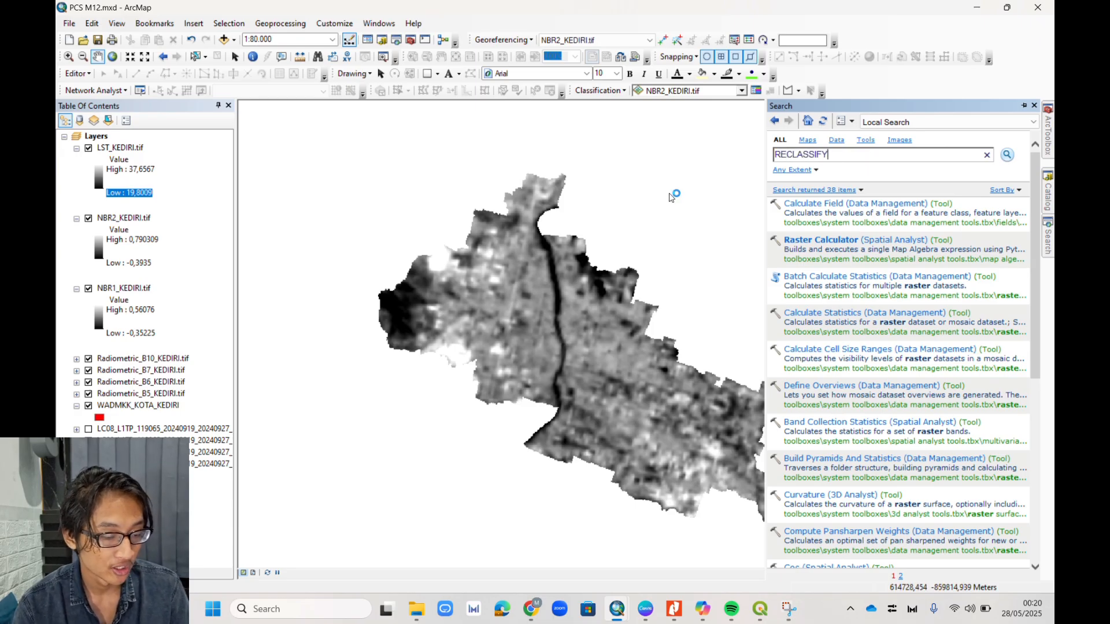
key("Return")
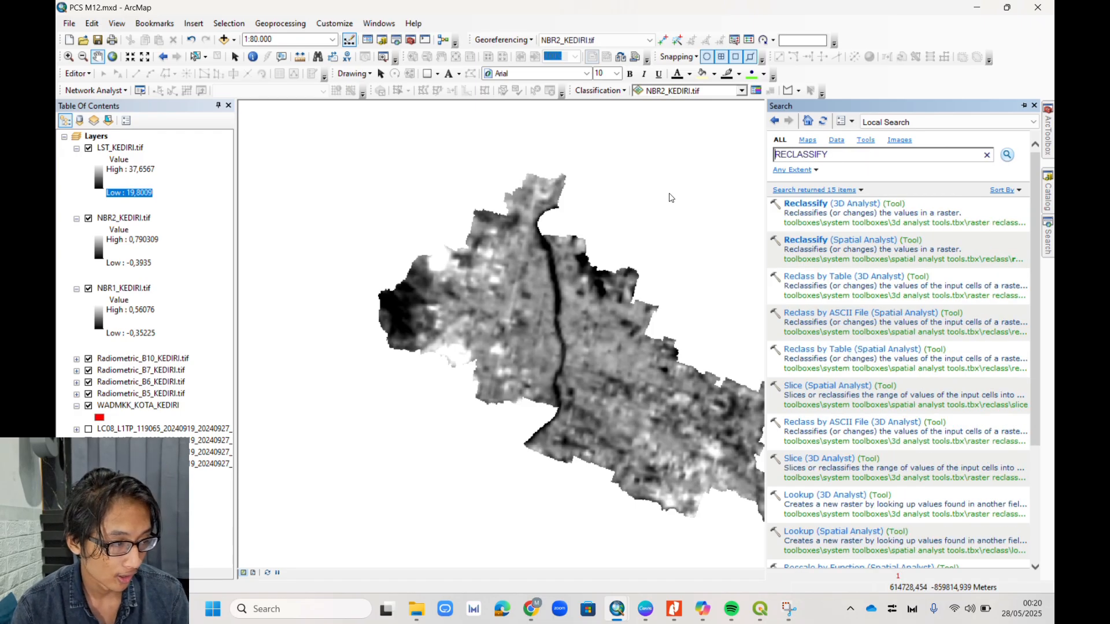
left_click(828, 241)
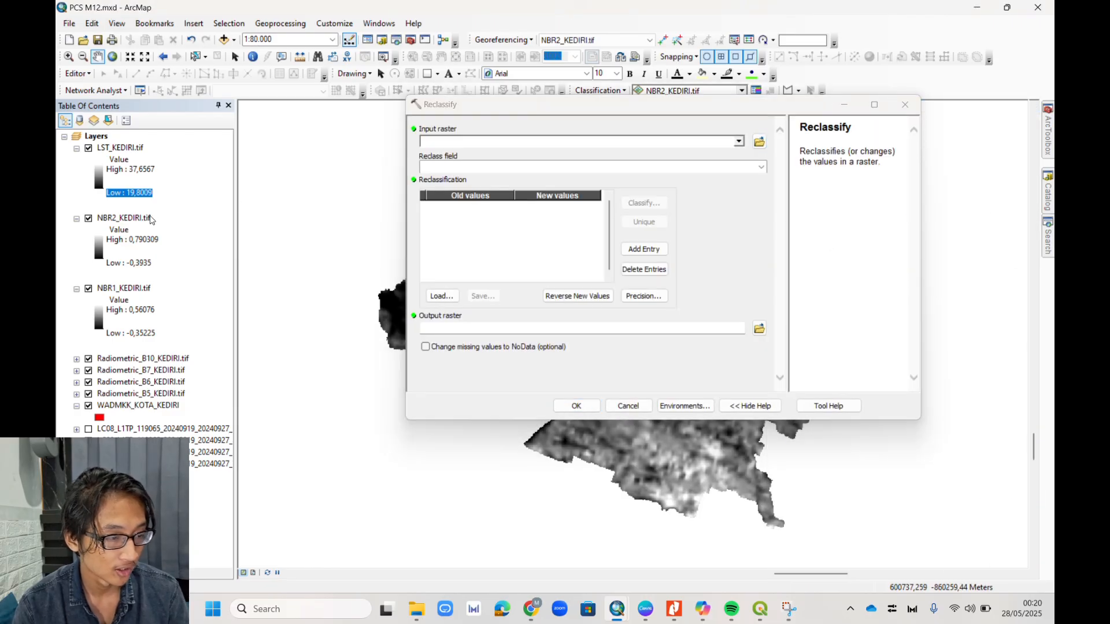
left_click(141, 222)
left_click_drag(140, 222, 467, 144)
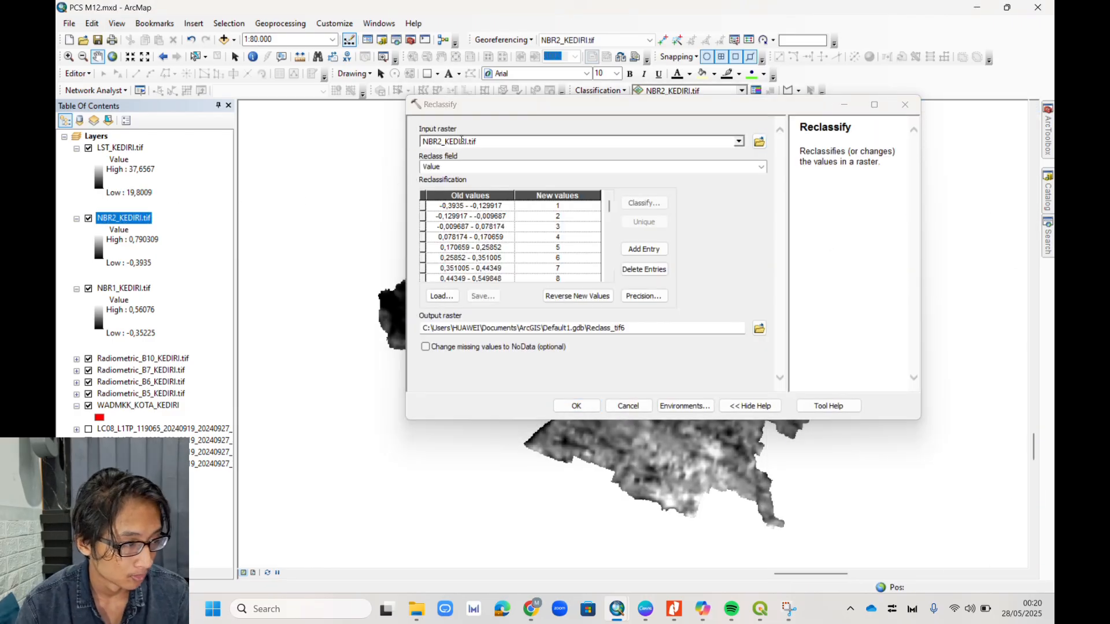
Step: Set the NBR2 classification to the Equal Interval method with 7 classes
left_click(644, 202)
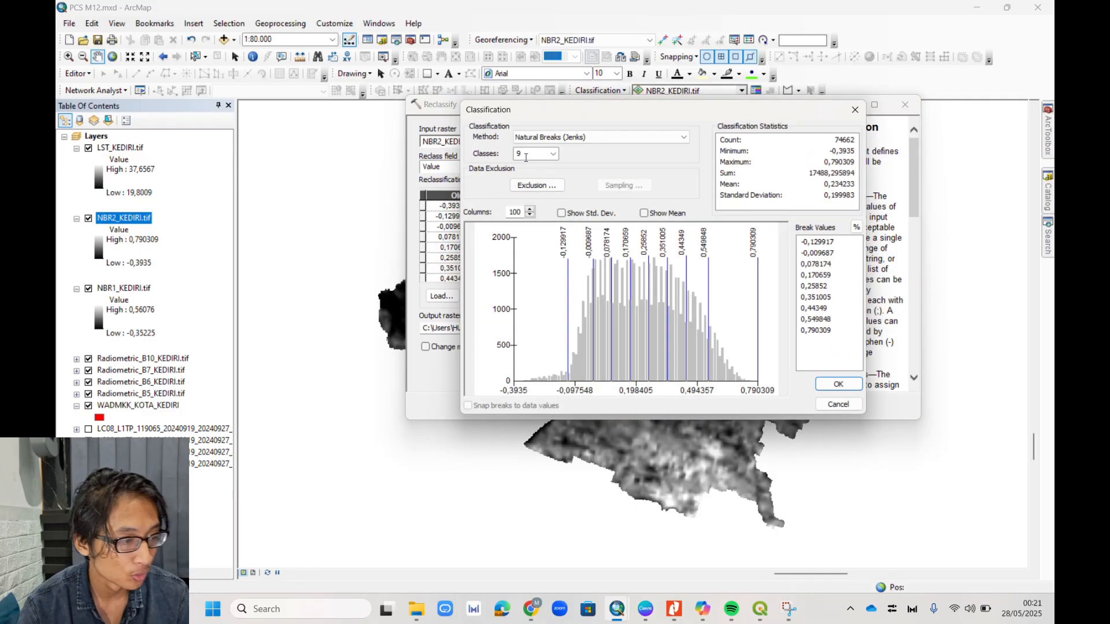
left_click(550, 136)
left_click(550, 156)
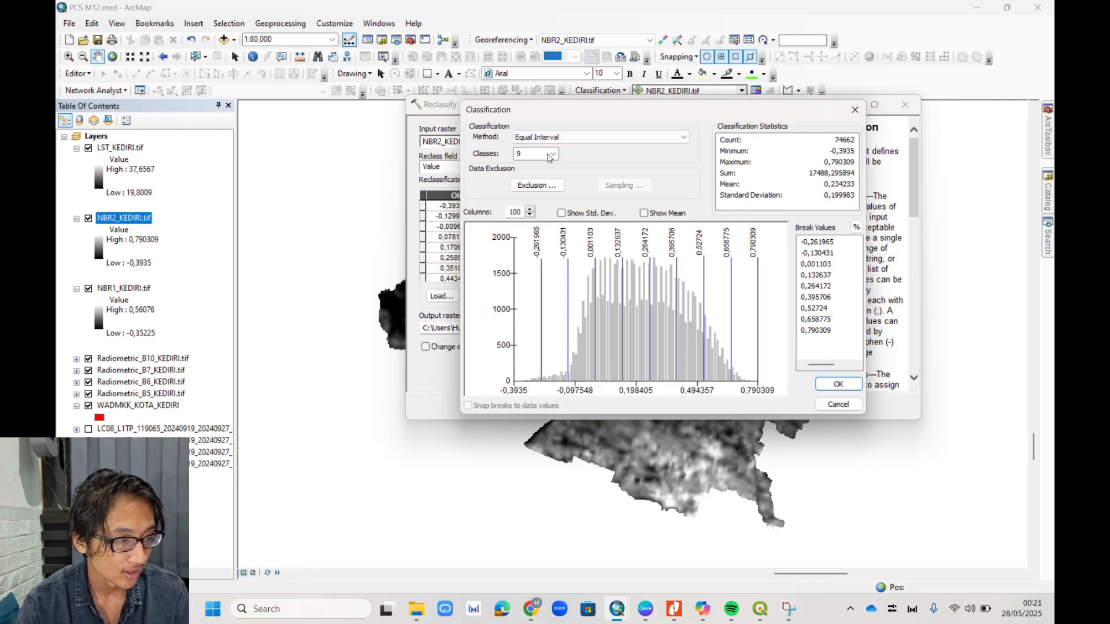
left_click(552, 154)
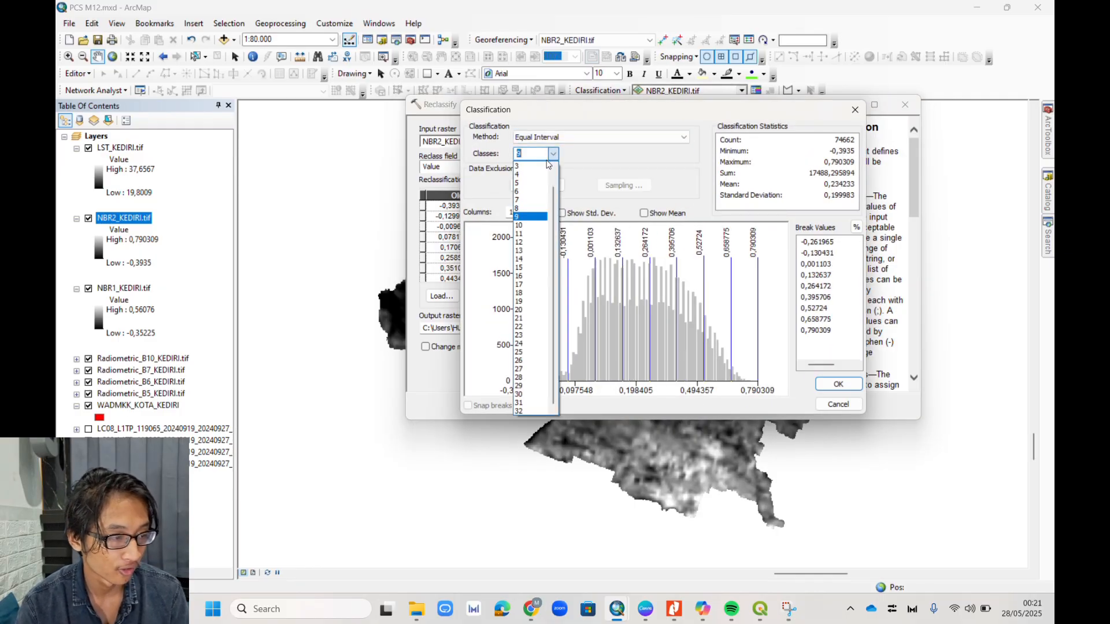
left_click(525, 200)
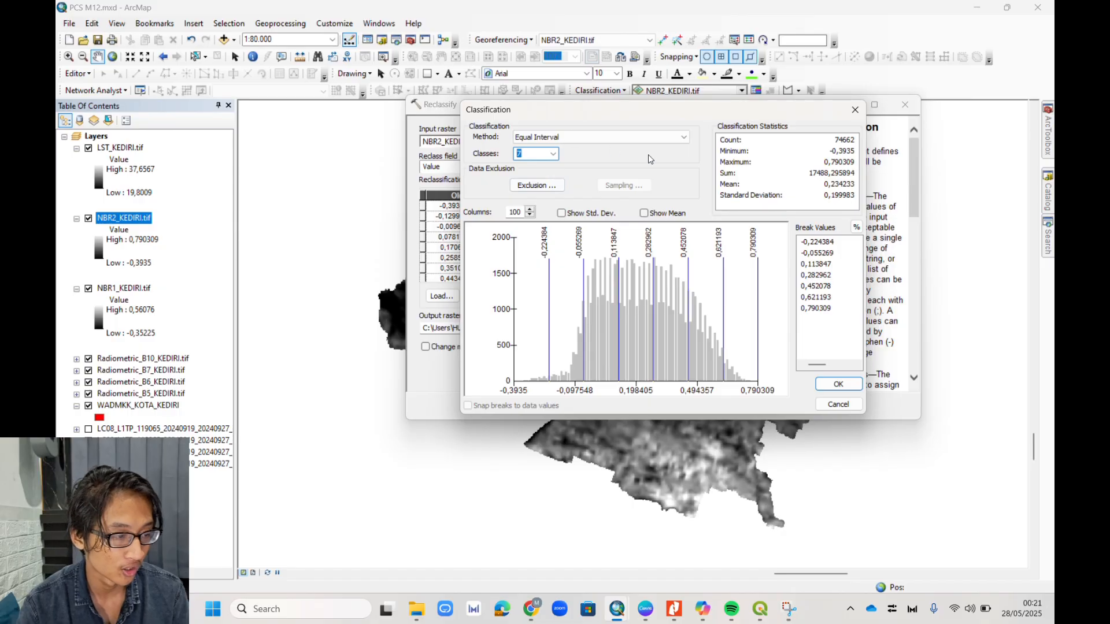
left_click(482, 29)
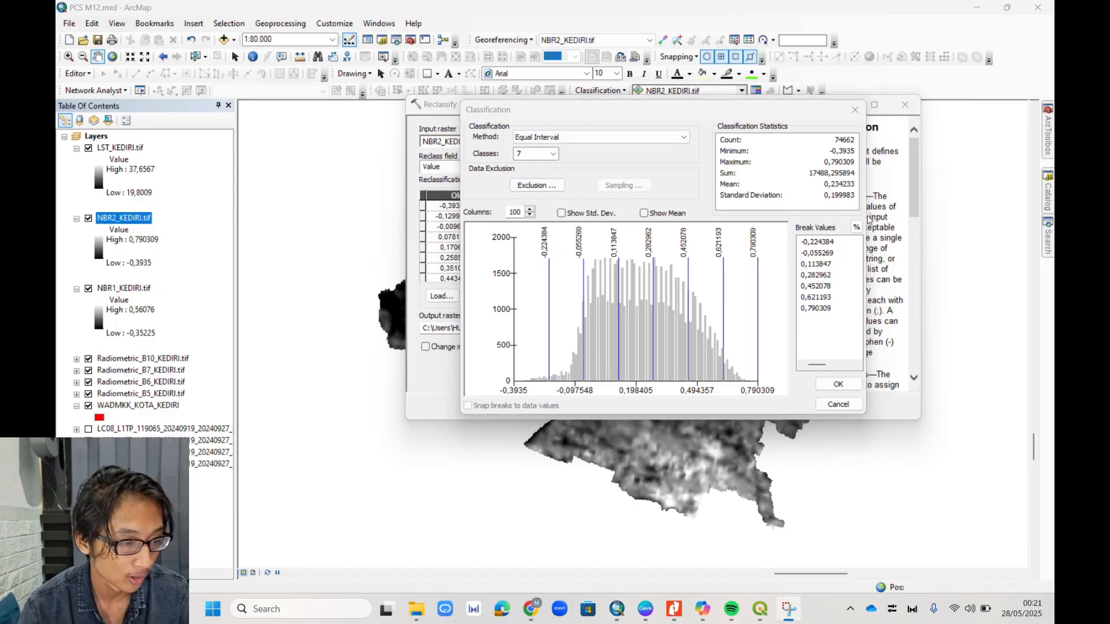
Step: Set the first six NBR2 class breaks to -0,25, -0,1, 0,1, 0,27, 0,44 and 0,66 and accept the classification
left_click(831, 246)
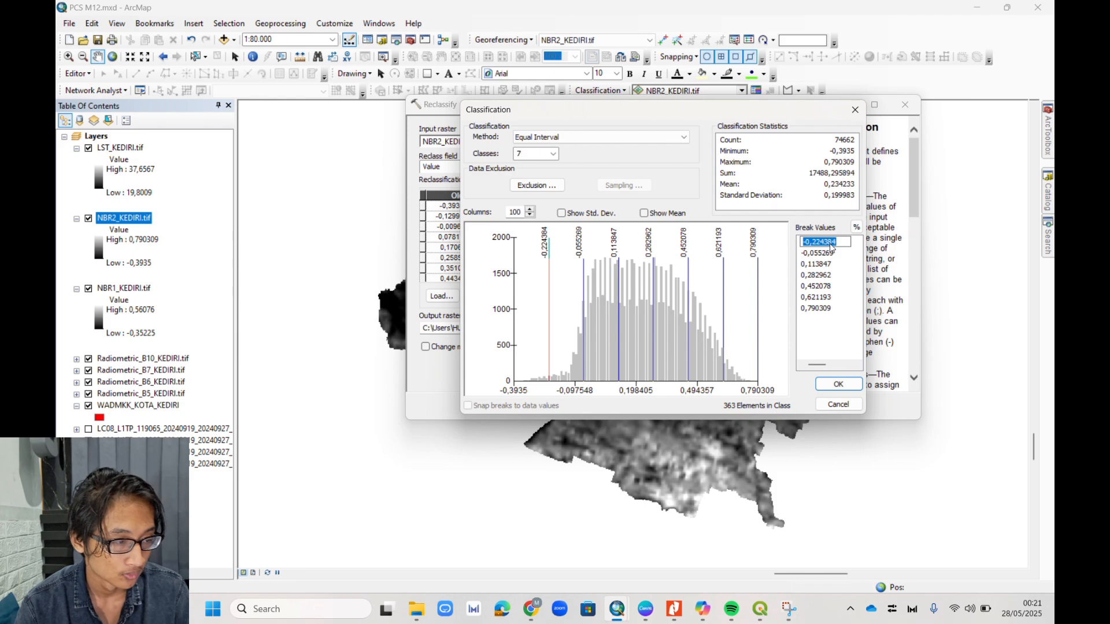
type("-0,25")
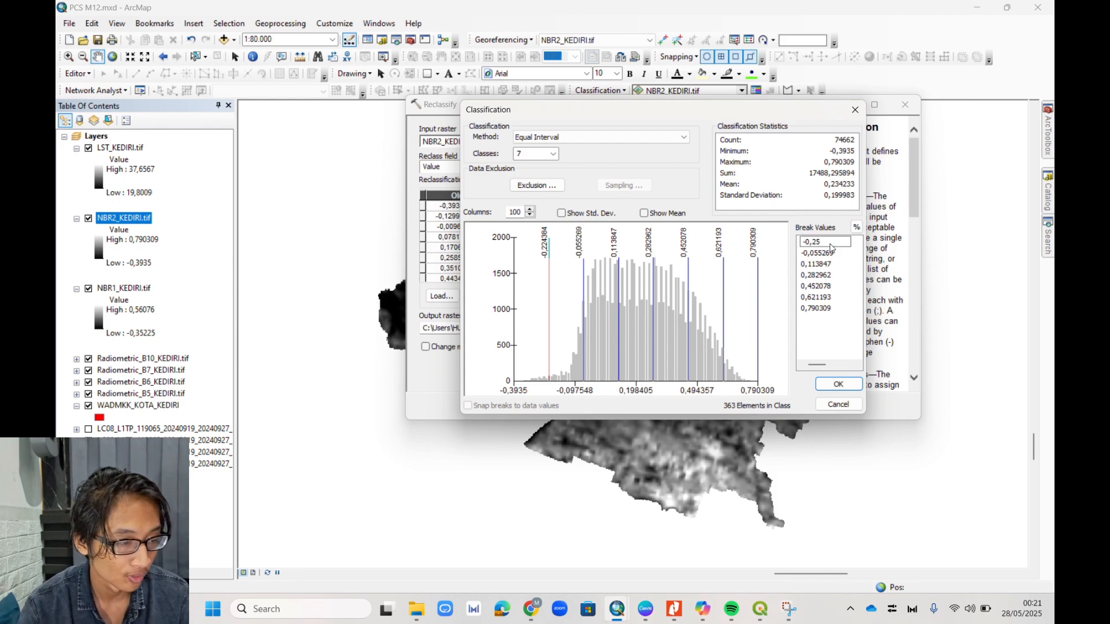
key("Return")
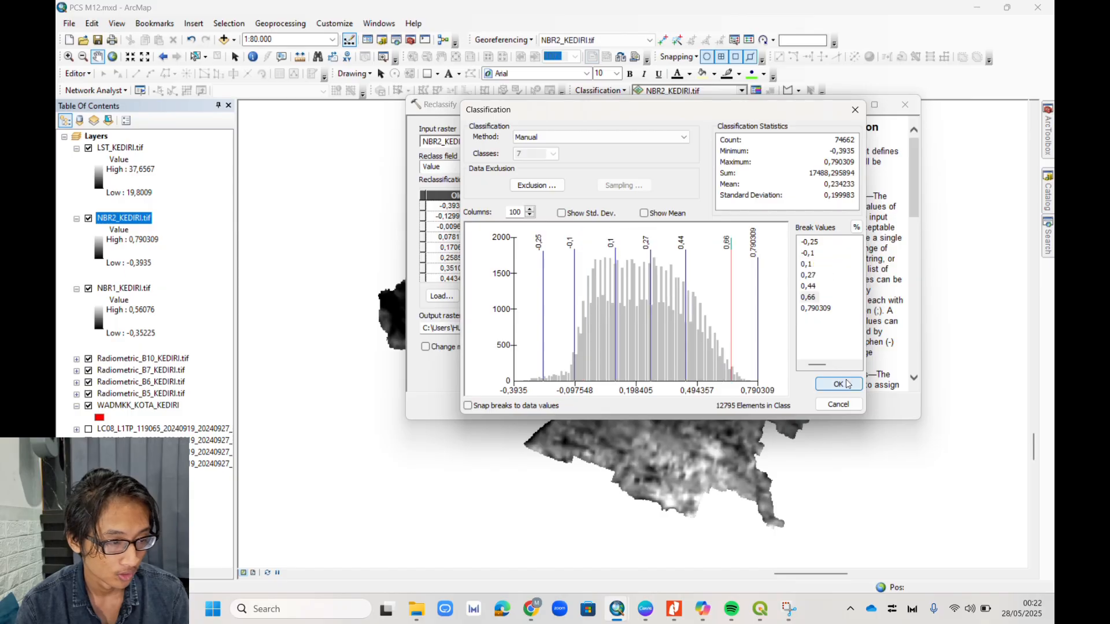
left_click(838, 384)
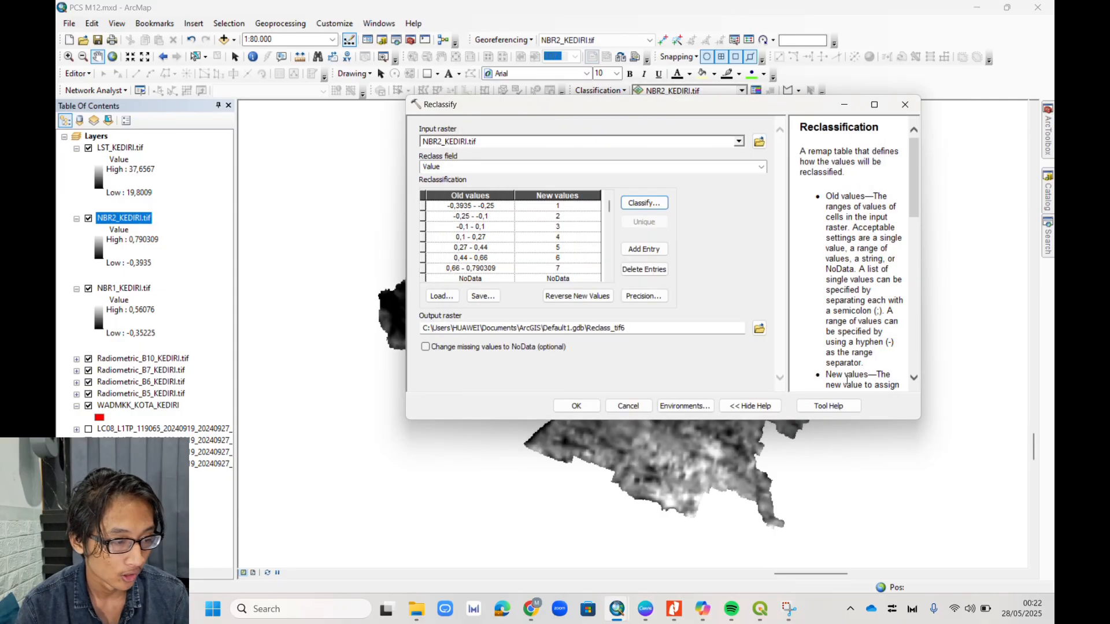
Step: Save the reclassified NBR2 output as Reclassify_NBR2_Kediri.tif and run the reclassification
left_click(754, 330)
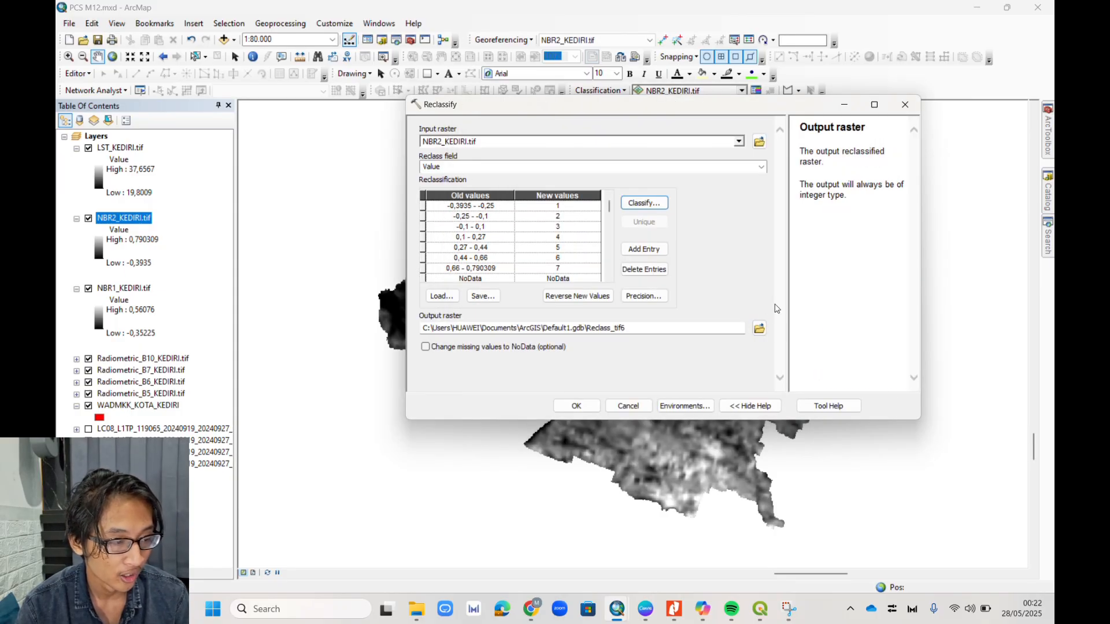
left_click(756, 330)
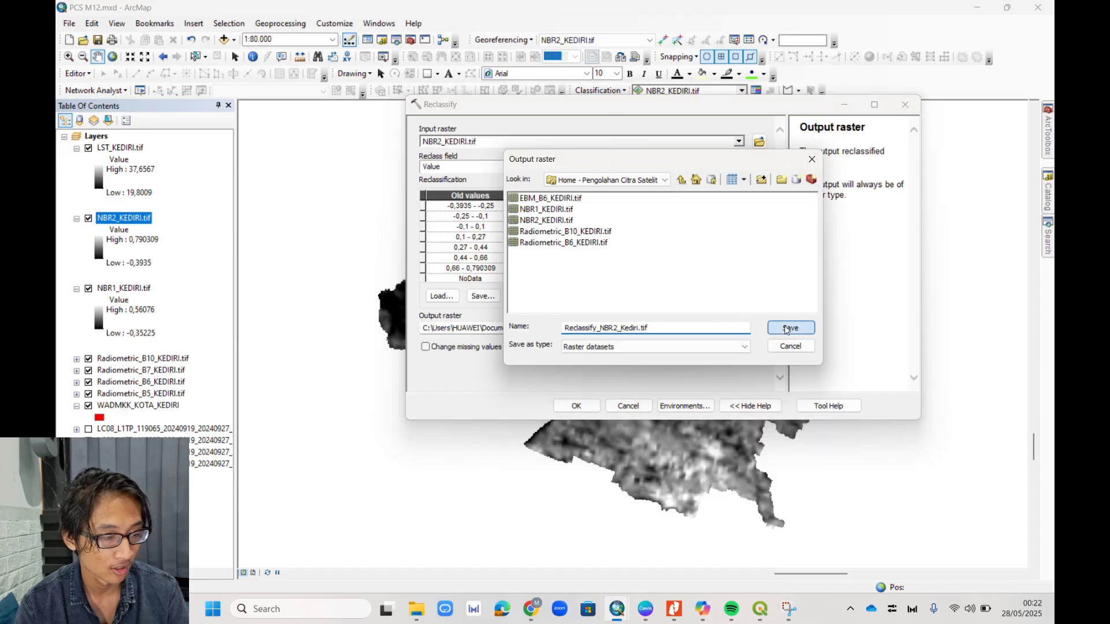
left_click(788, 327)
left_click(557, 408)
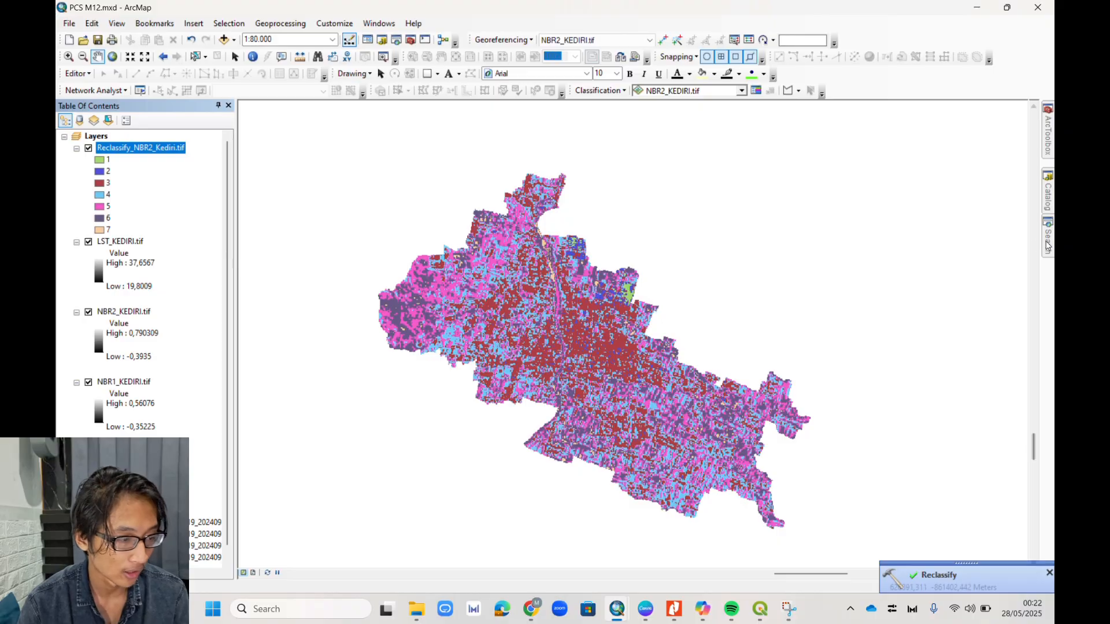
Step: Reclassify LST_KEDIRI.tif into 7 Equal Interval classes, saved as Reclassify_LST_Kediri.tif in folder M12
left_click_drag(120, 242, 465, 143)
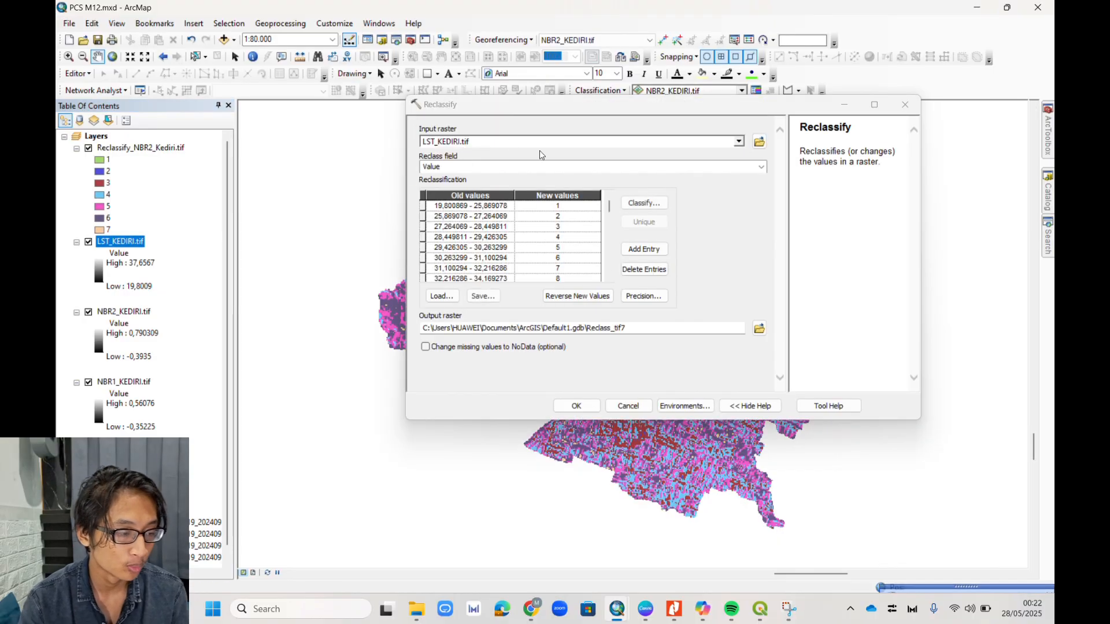
left_click(644, 204)
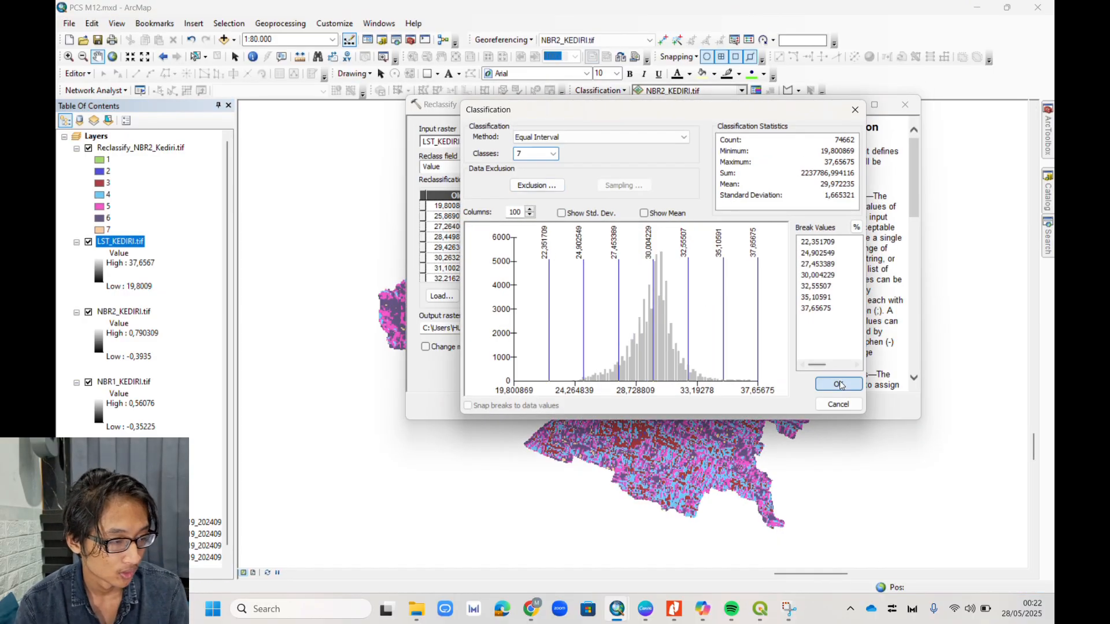
left_click(840, 385)
left_click(736, 335)
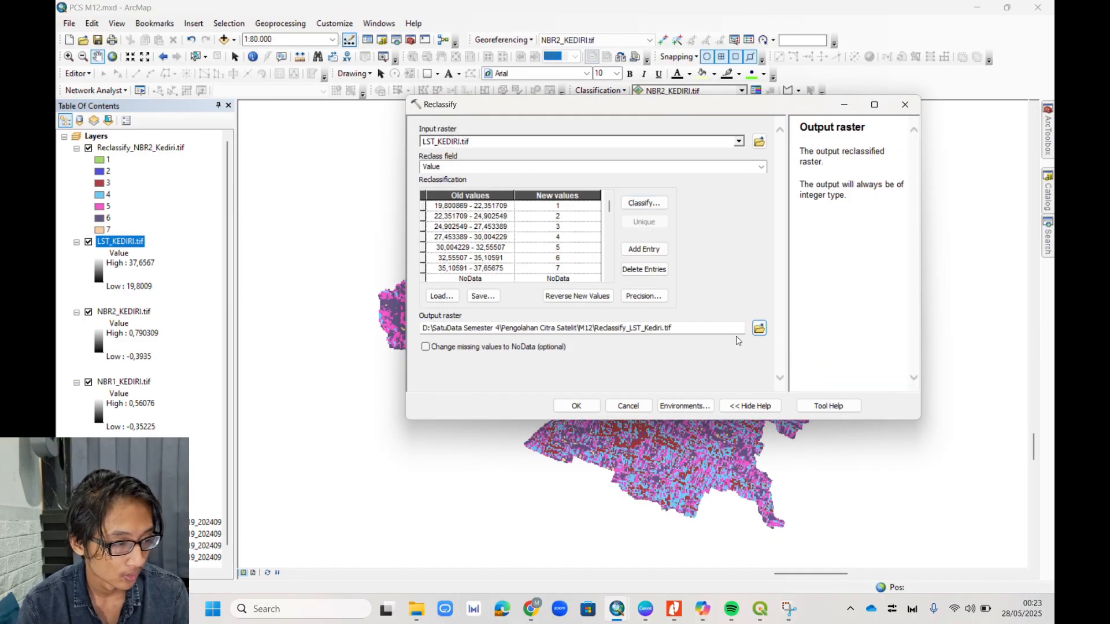
left_click(566, 408)
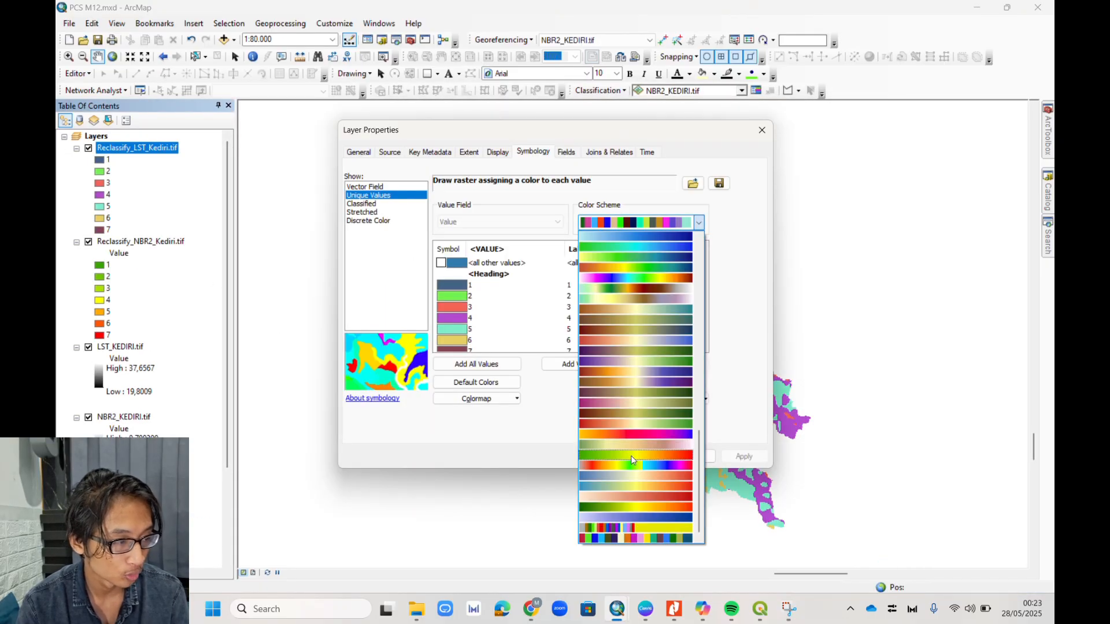
Step: Apply the green-yellow-red color scheme to Reclassify_LST_Kediri.tif, and briefly hide the layer to compare it with the reclassified NBR2 below
left_click(630, 456)
left_click(631, 457)
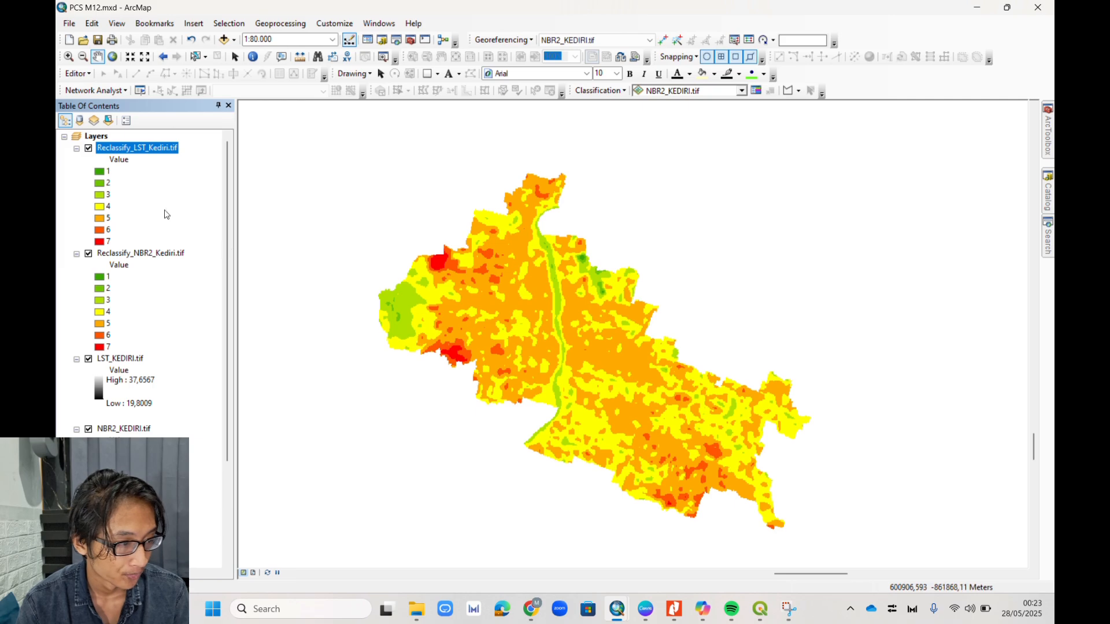
left_click(88, 148)
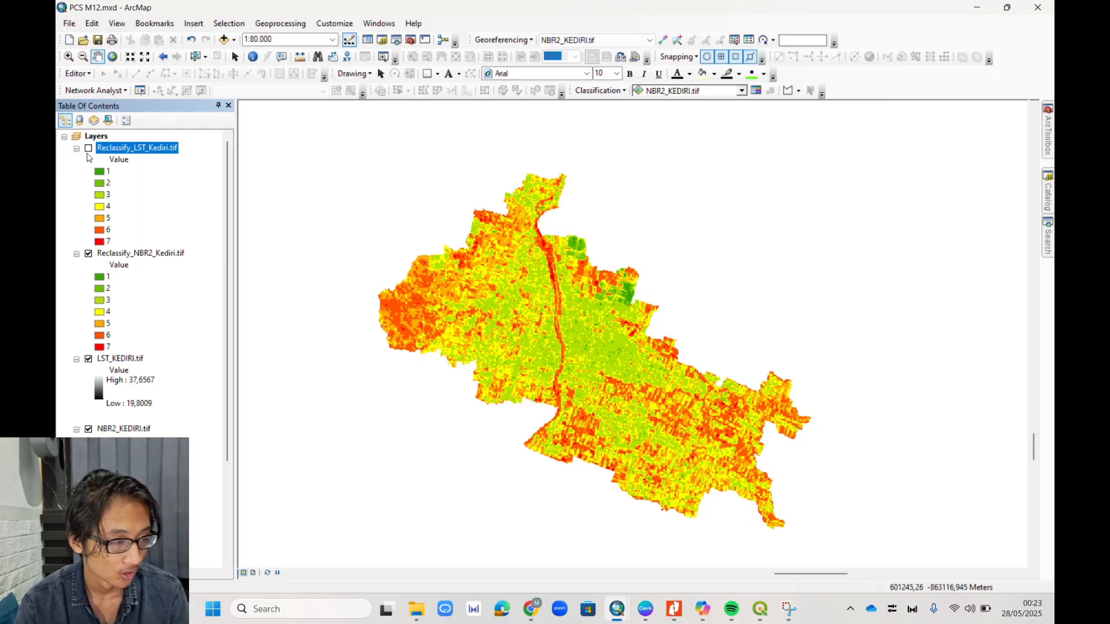
left_click(88, 148)
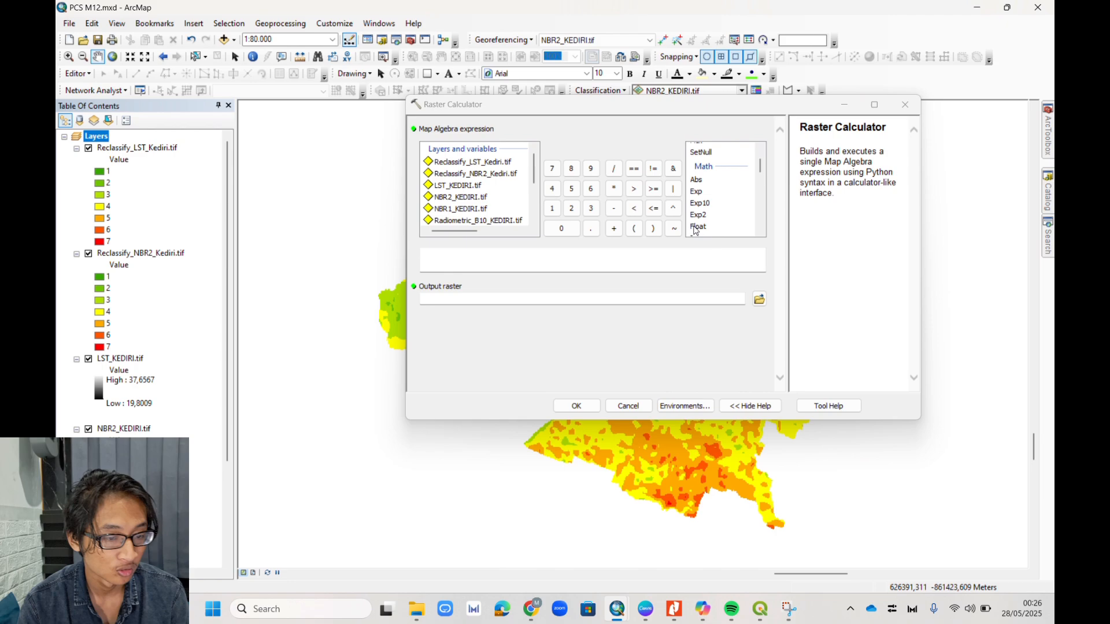
Step: Build the Raster Calculator expression Float(0.4 * "Reclassify_NBR2_Kediri.tif") + Float(0.6 * "Reclassify_LST_Kediri.tif")
double_click(697, 226)
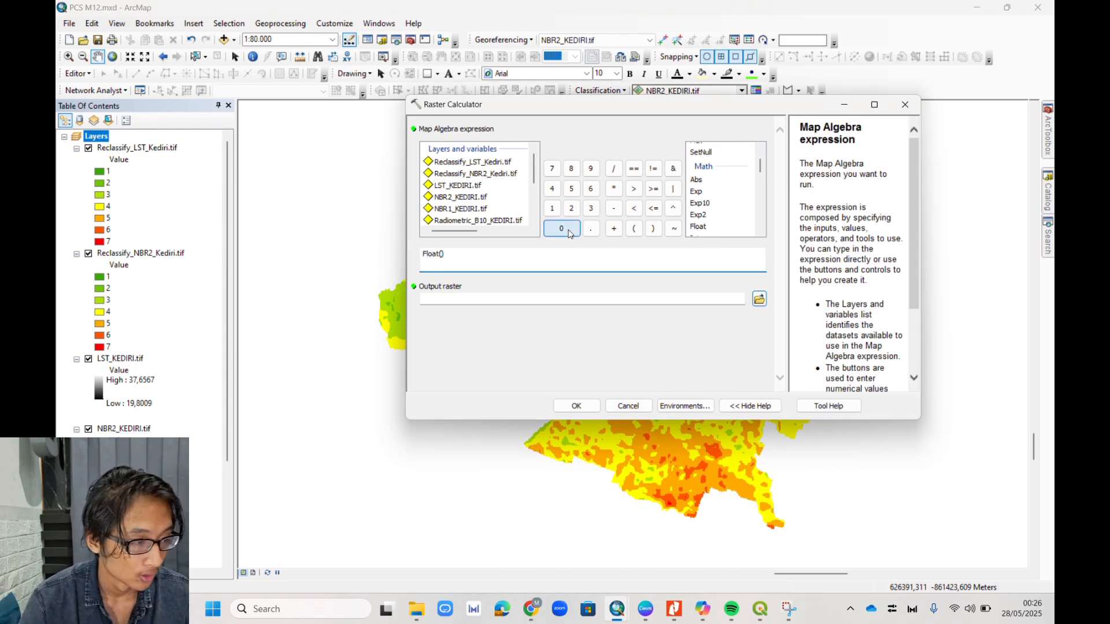
left_click(569, 231)
left_click(596, 234)
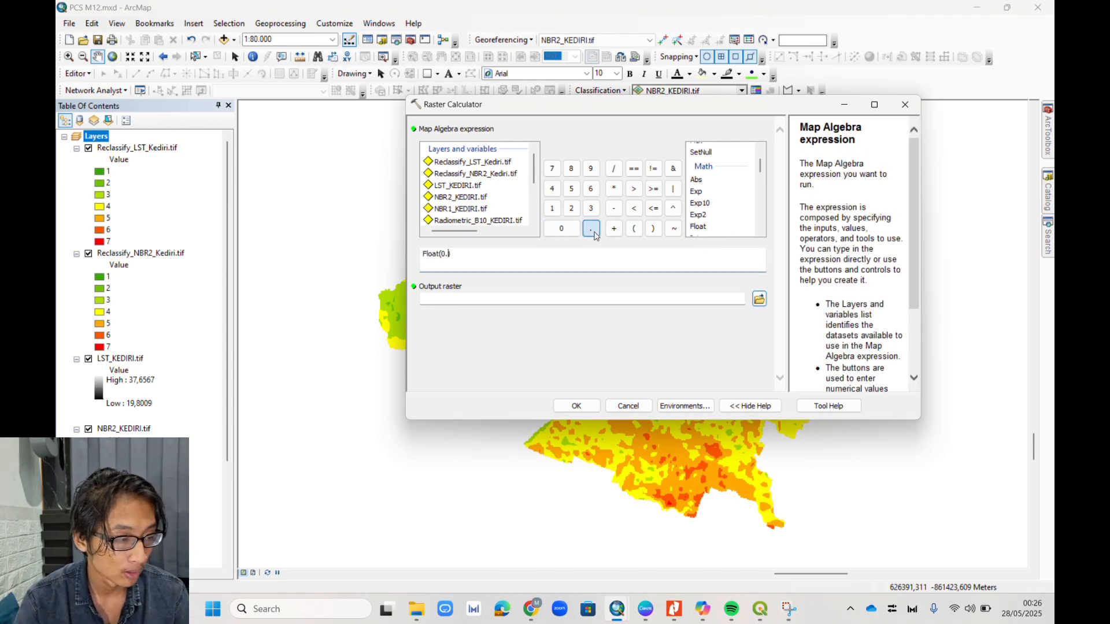
left_click(554, 191)
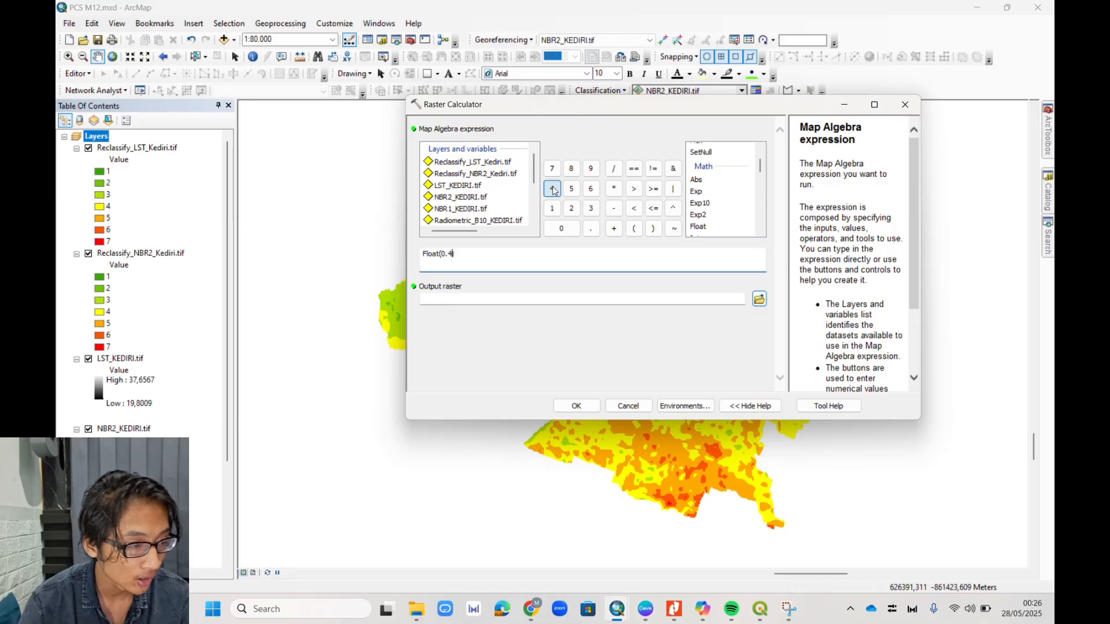
left_click(613, 189)
double_click(516, 175)
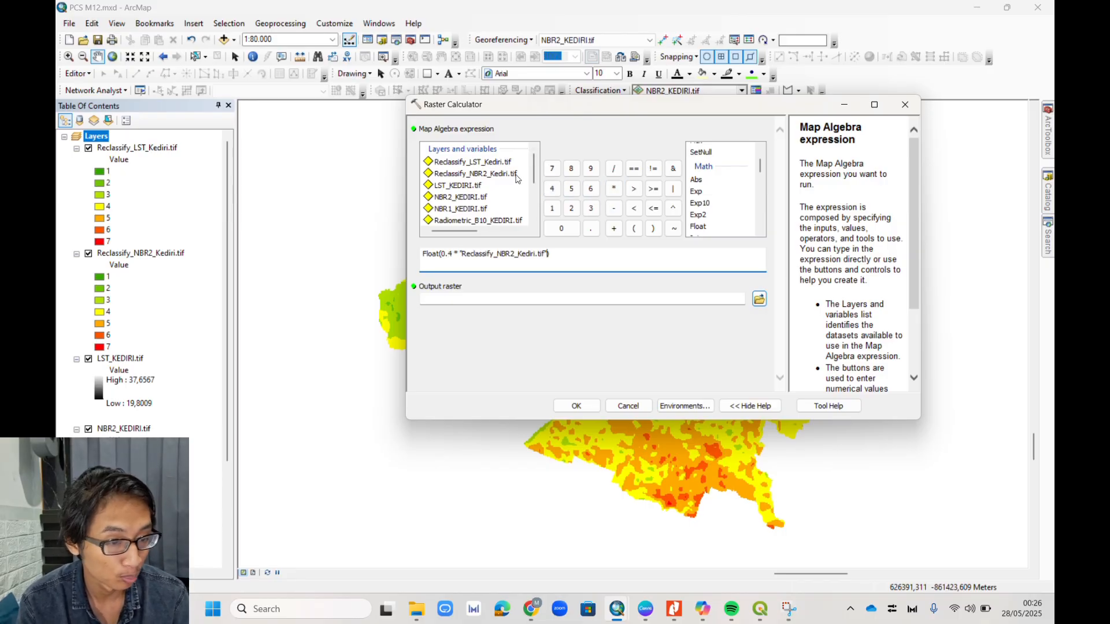
left_click(575, 252)
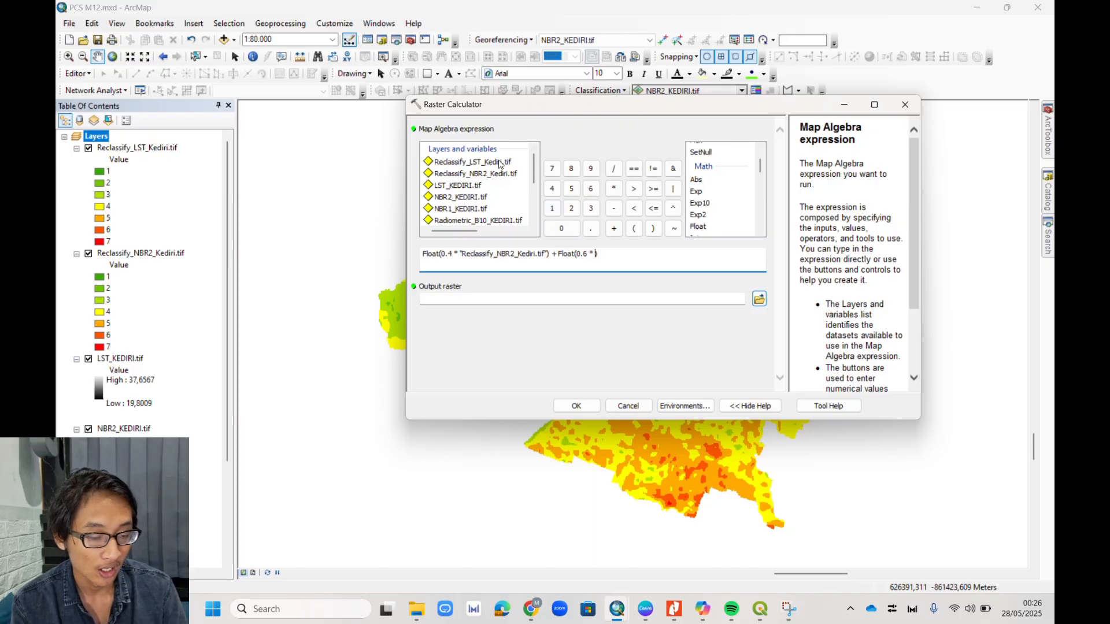
double_click(501, 164)
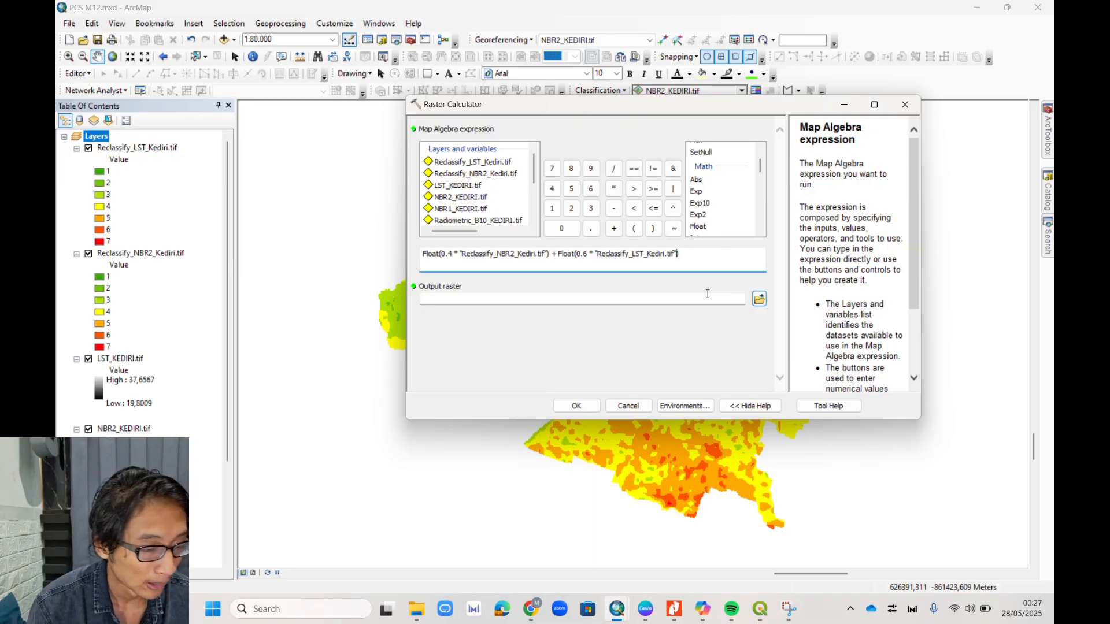
Step: Save the weighted sum raster as Karhutla_Kediri_2.tif and run the calculation
left_click(759, 299)
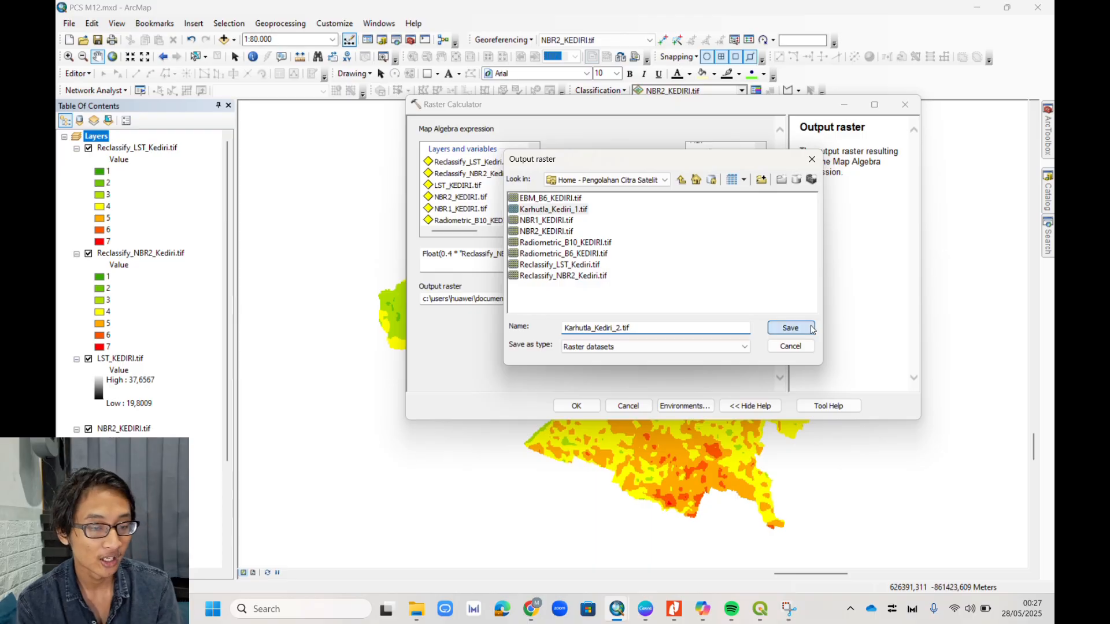
left_click(790, 328)
left_click(578, 407)
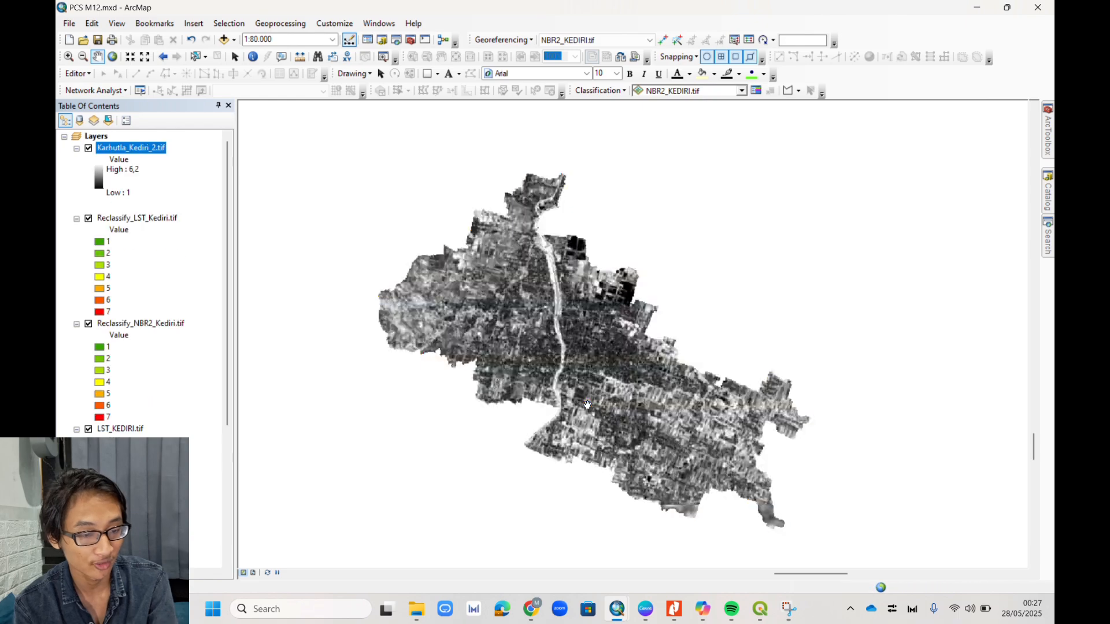
Step: Symbolize Karhutla_Kediri_2.tif as Classified with 7 Natural Breaks classes and the green-yellow-red color ramp
double_click(132, 149)
left_click(367, 216)
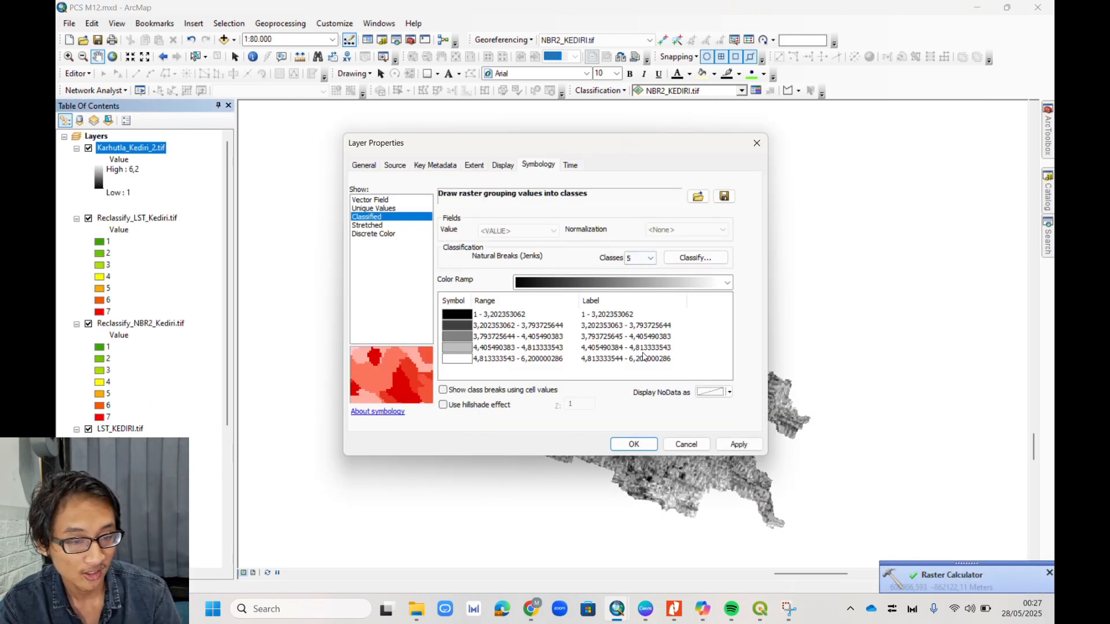
left_click(647, 283)
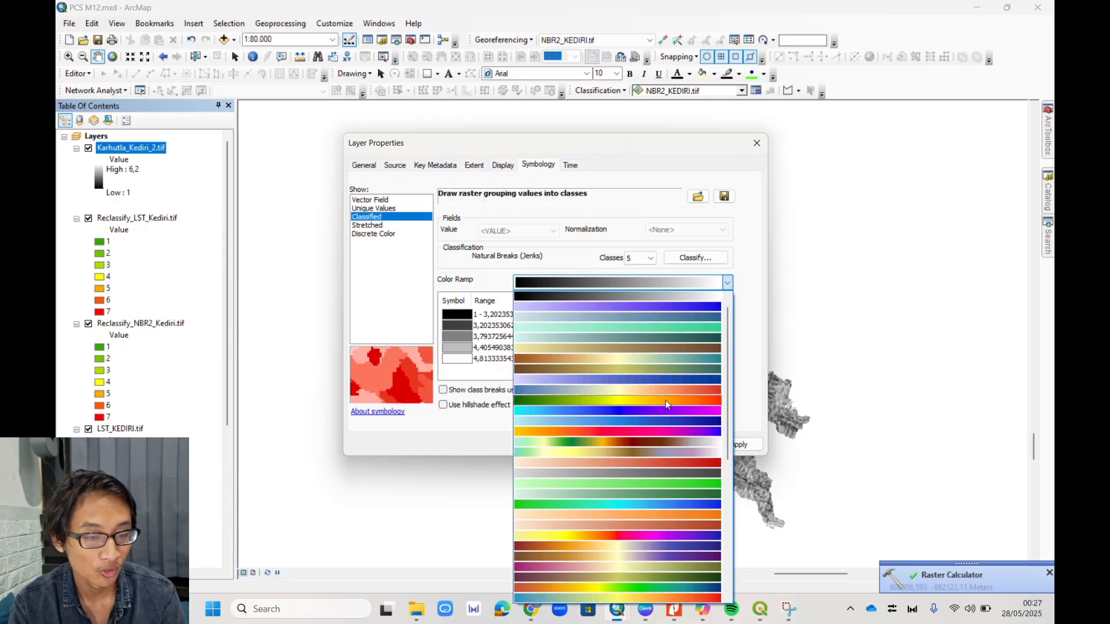
left_click(665, 401)
left_click(502, 230)
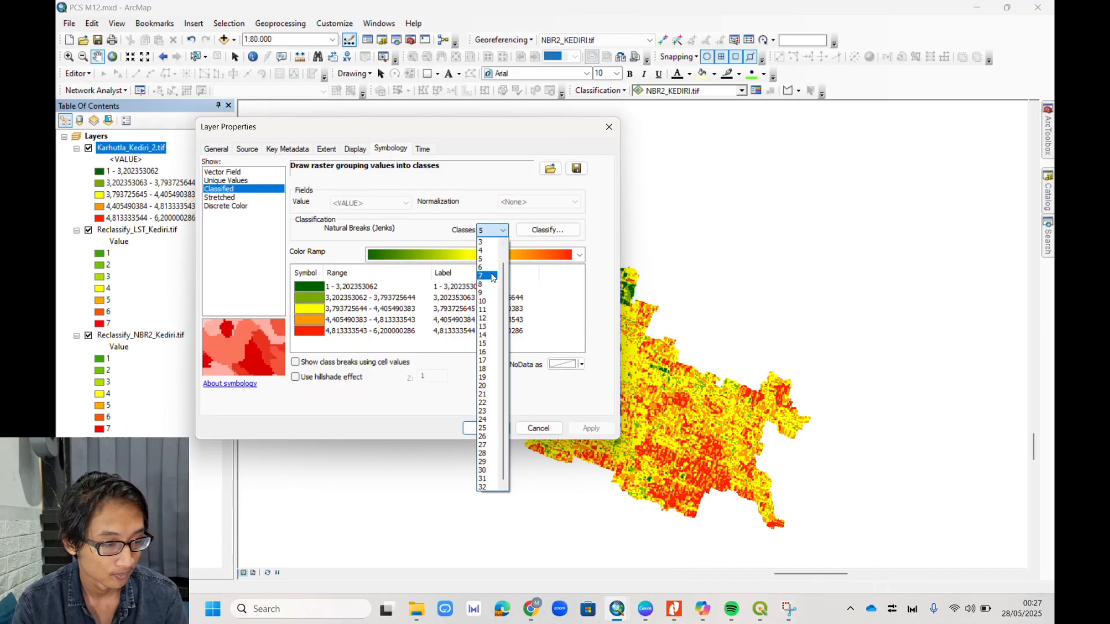
left_click(492, 276)
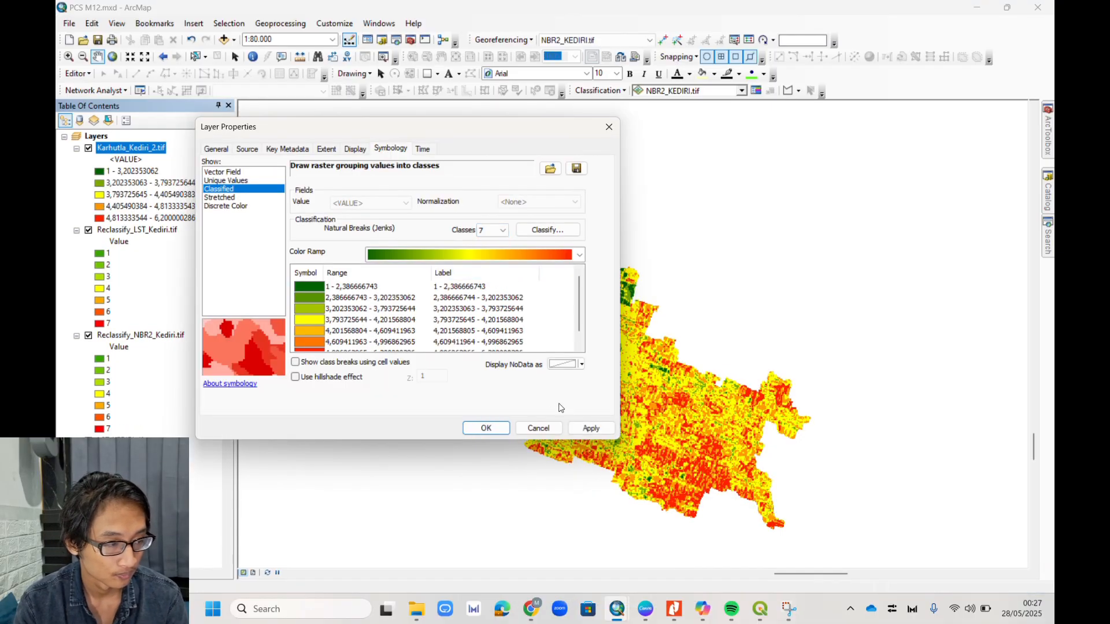
left_click(496, 430)
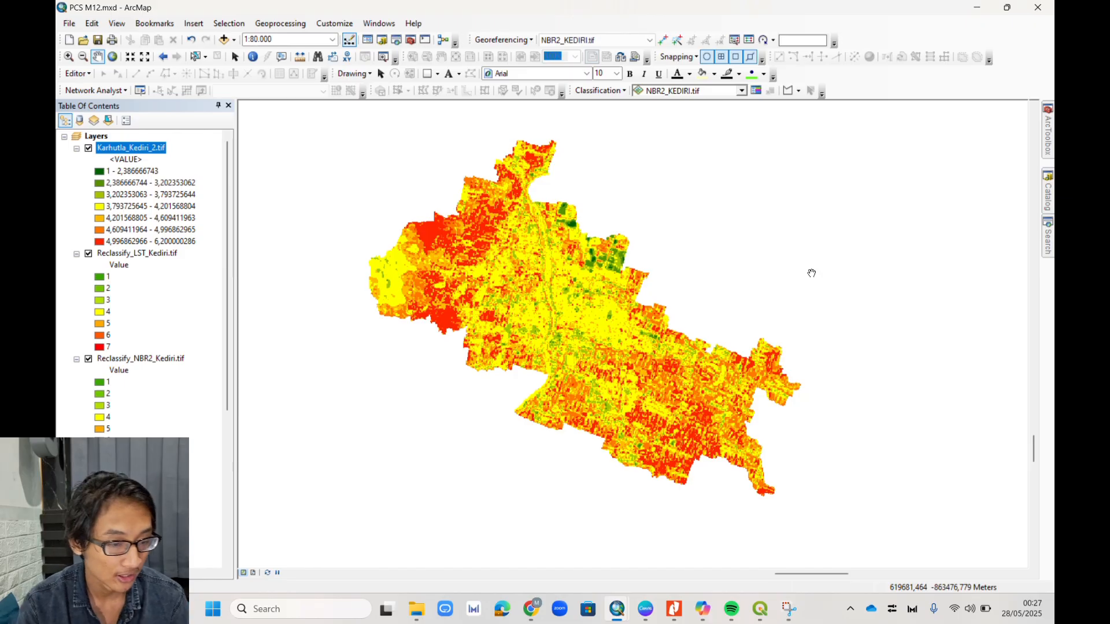
left_click_drag(812, 272, 811, 281)
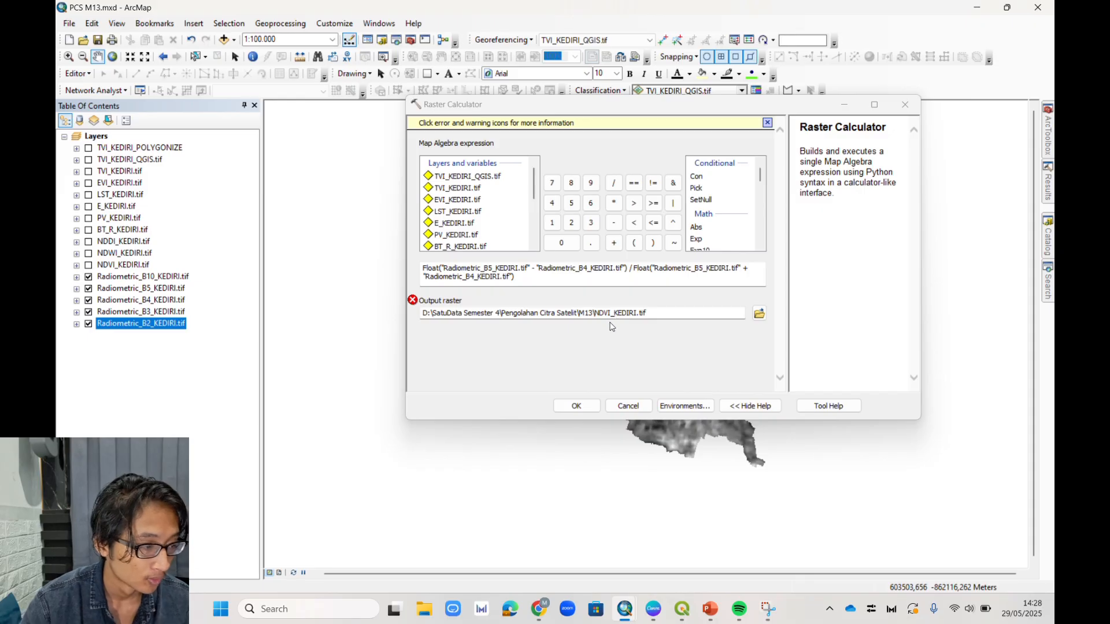
Step: Dismiss the prepared Raster Calculator expressions for NDVI and NDDI, show the existing NDVI_KEDIRI.tif layer, and expand the legend of NDDI_KEDIRI.tif
left_click(628, 406)
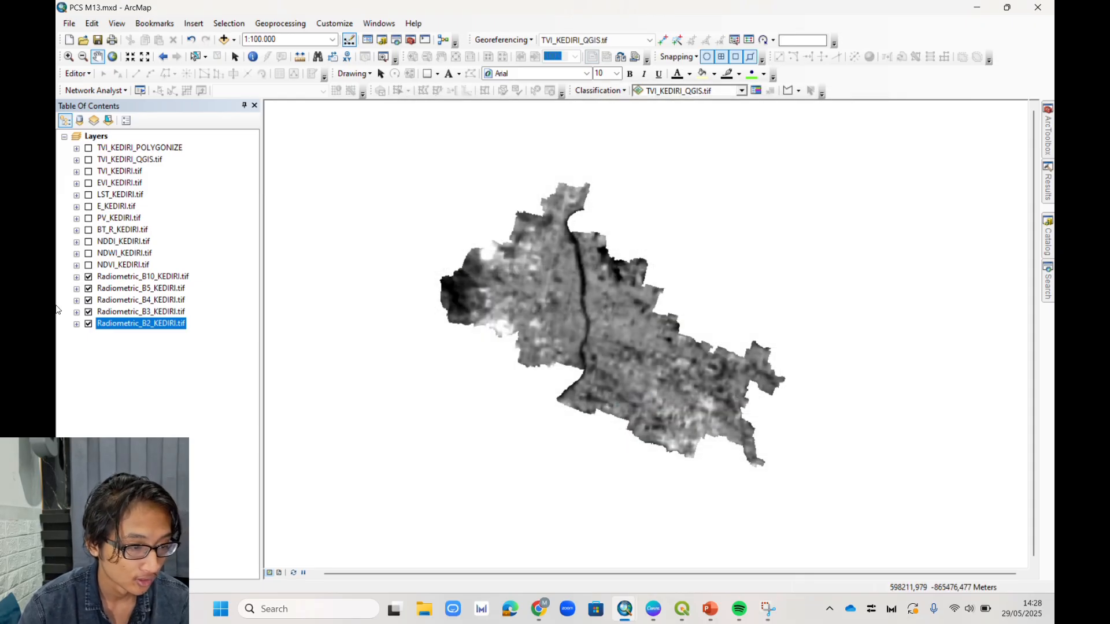
left_click(88, 265)
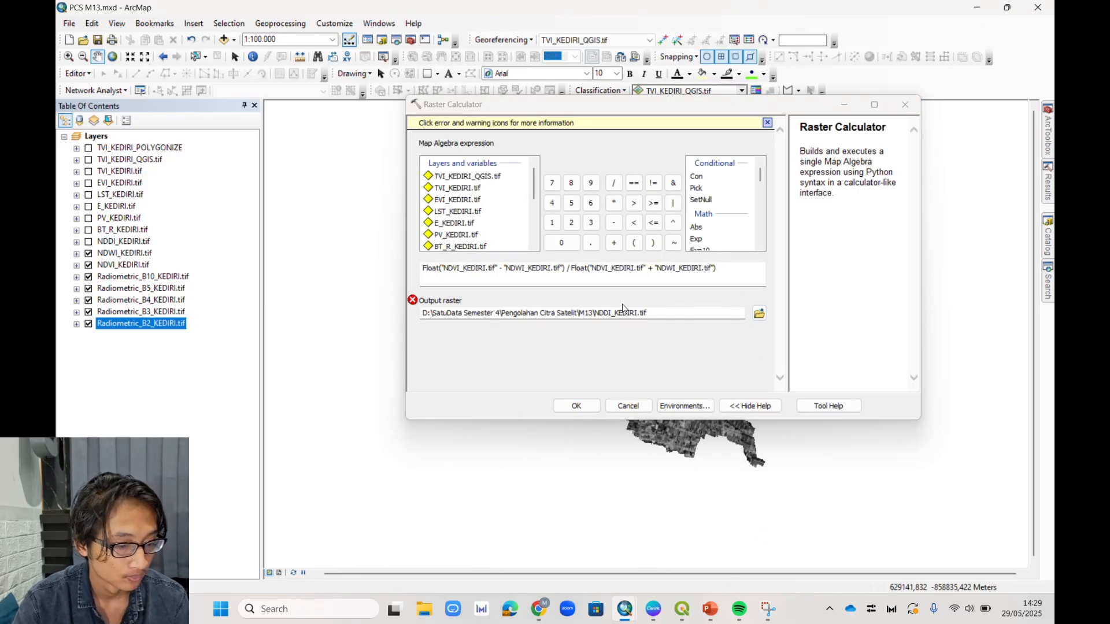
left_click(629, 406)
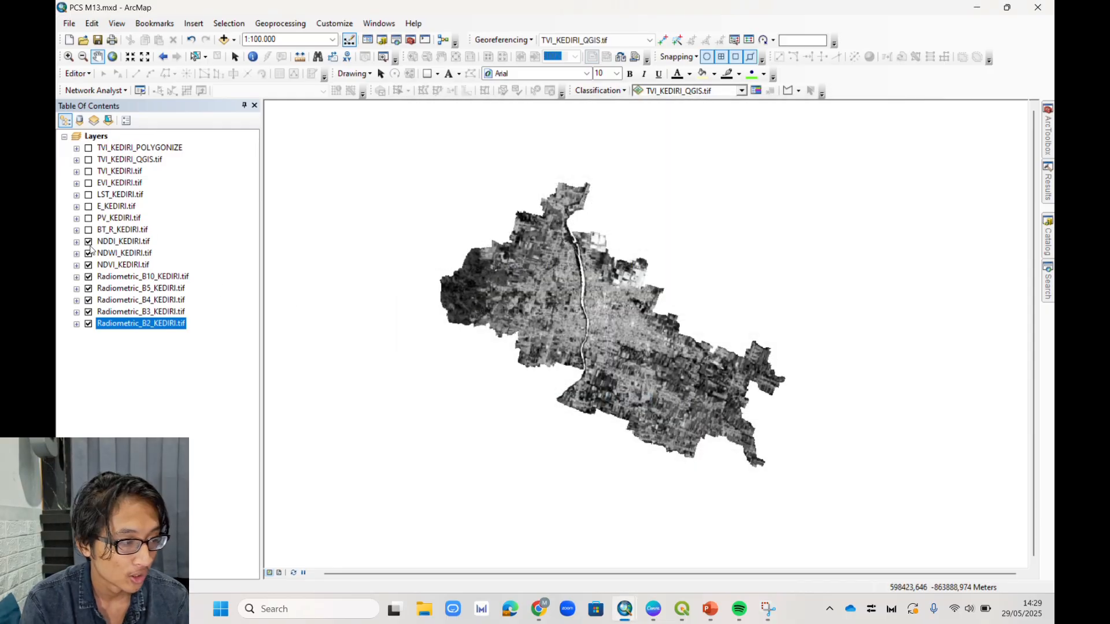
left_click(77, 242)
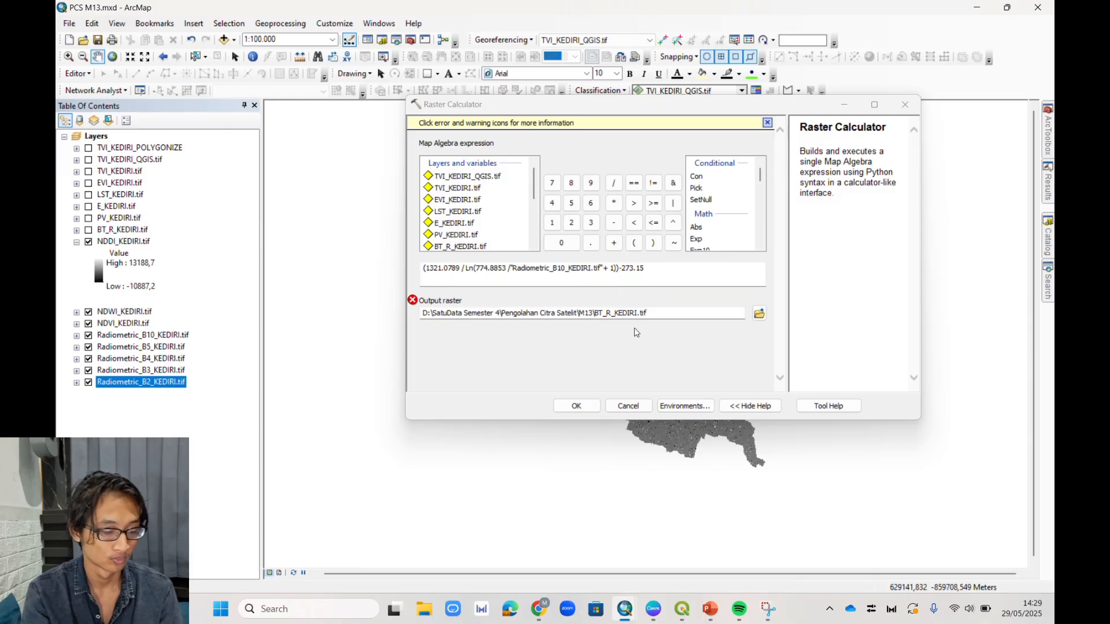
Step: Finish the prepared Raster Calculator expressions for BT_R_KEDIRI.tif, PV_KEDIRI.tif and E_KEDIRI.tif, and turn on the PV and E layers
left_click(576, 405)
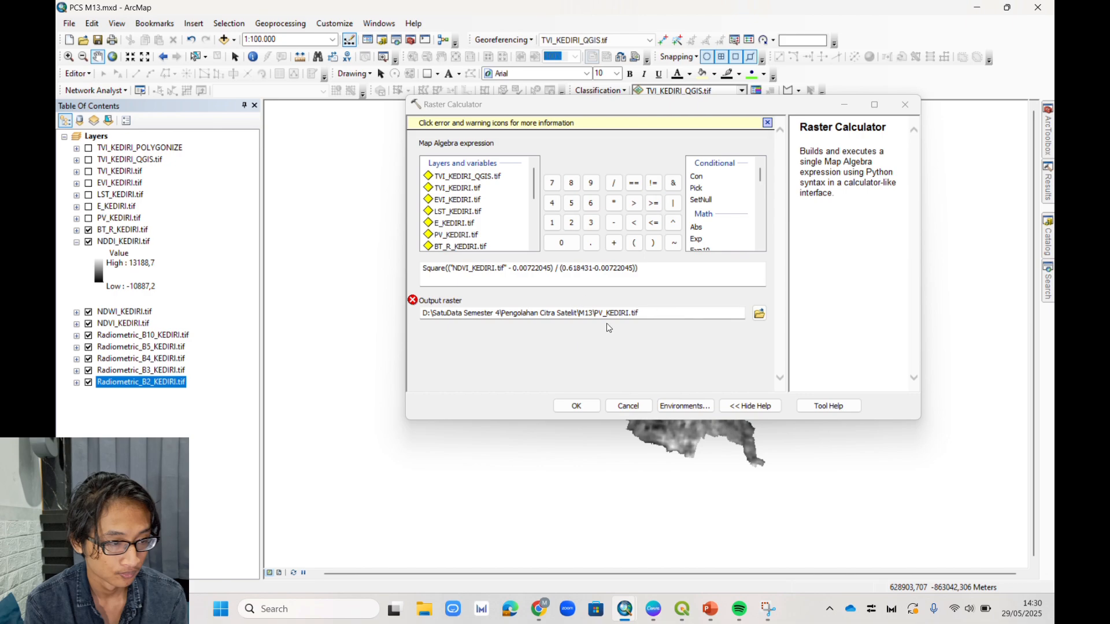
left_click(575, 405)
left_click(89, 219)
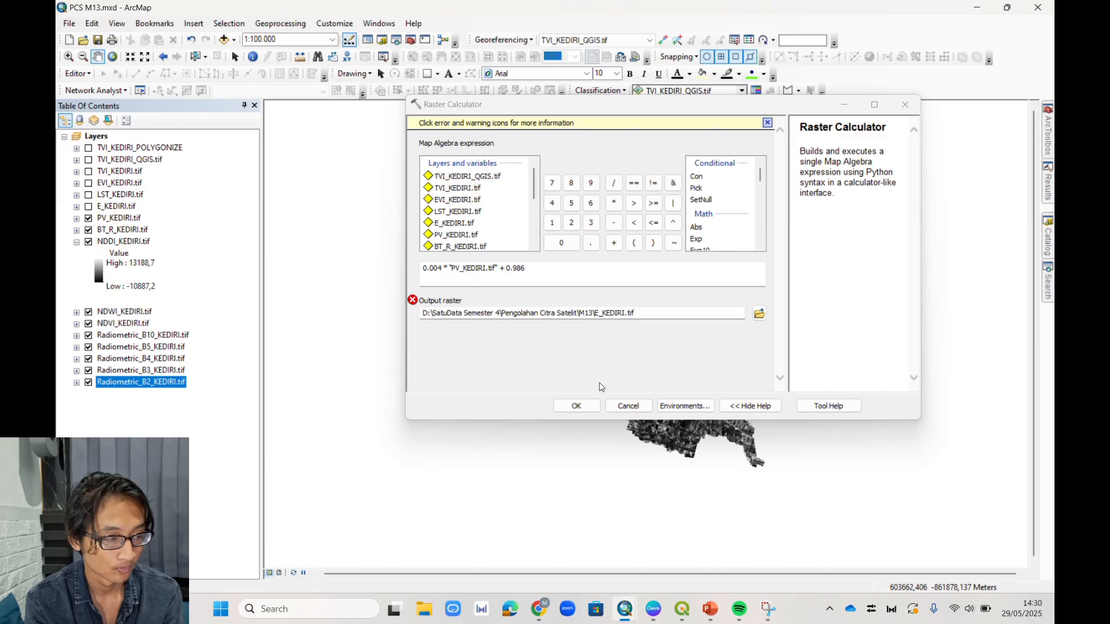
left_click(616, 402)
left_click(89, 207)
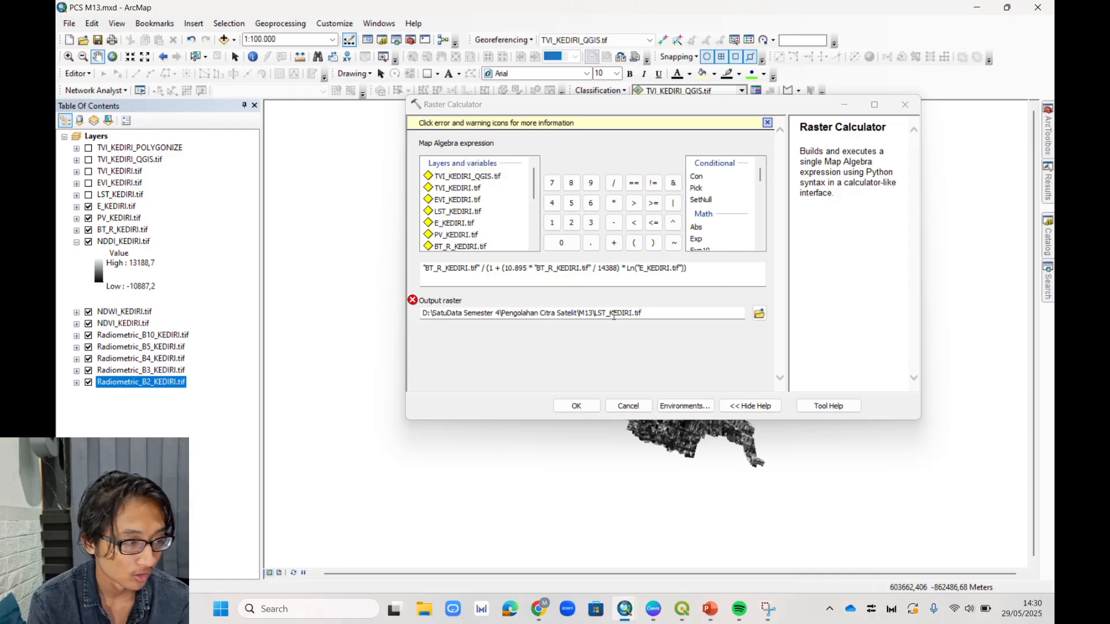
Step: Finish the prepared Raster Calculator expressions for LST_KEDIRI.tif, EVI_KEDIRI.tif and TVI_KEDIRI.tif, the last dividing "LST_KEDIRI.tif" by "EVI_KEDIRI.tif"
left_click(577, 406)
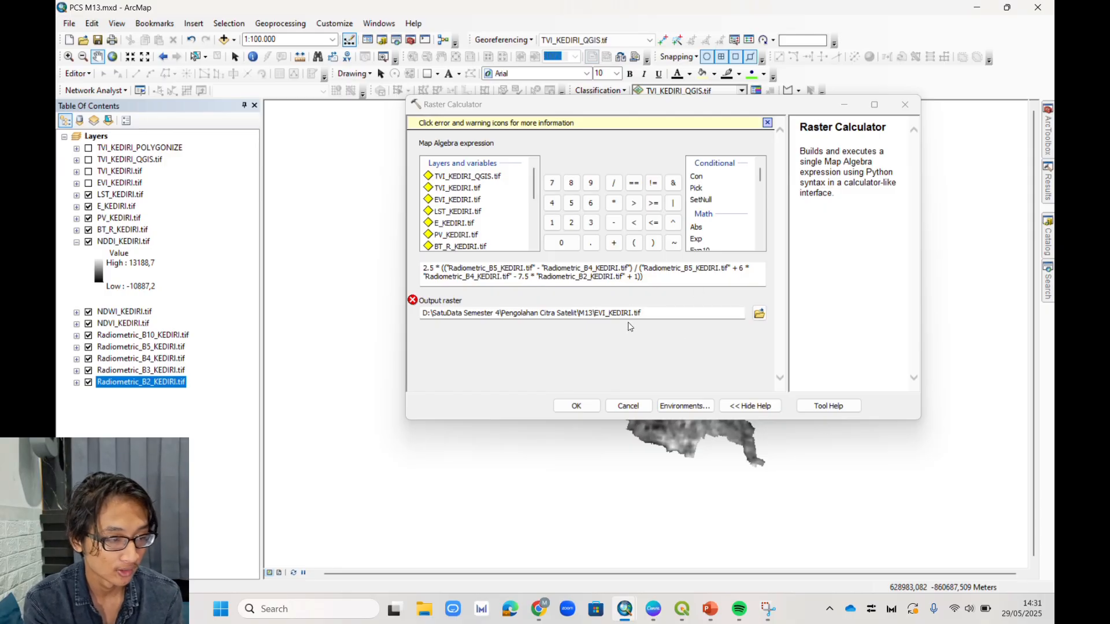
left_click(572, 405)
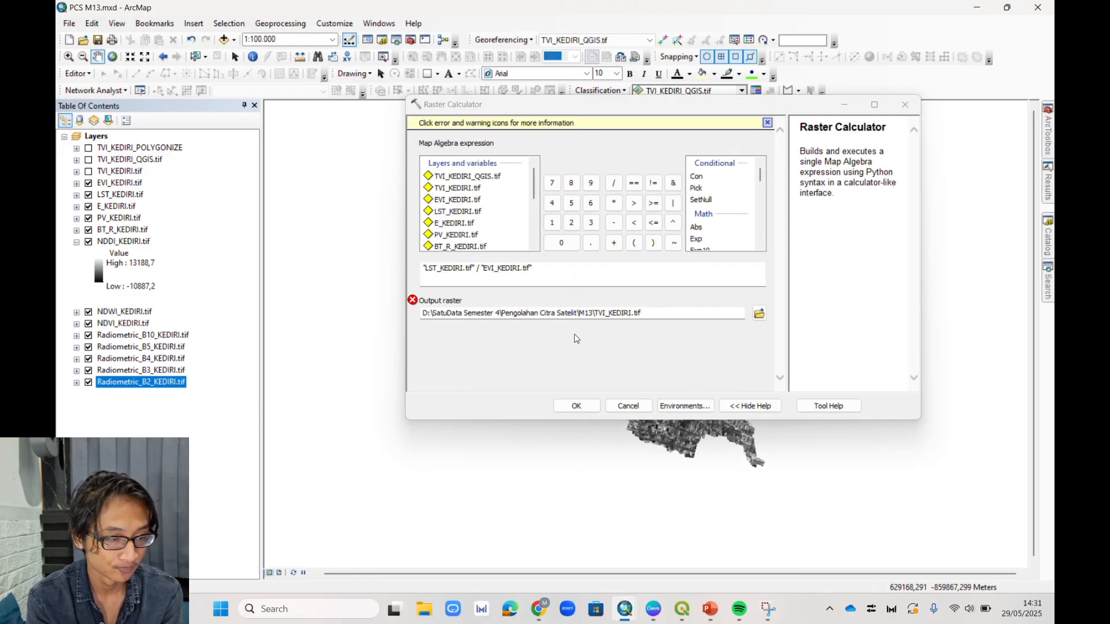
left_click(583, 407)
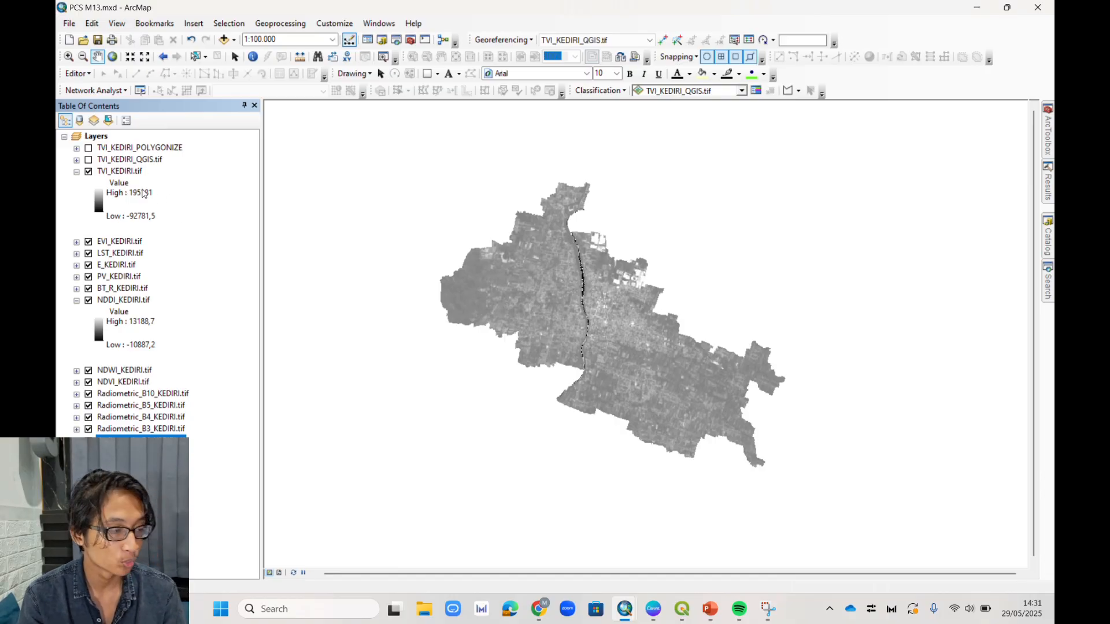
Step: Open the raster data export settings of TVI_KEDIRI.tif, with TIFF format and folder M13, and select the output name for editing
right_click(128, 172)
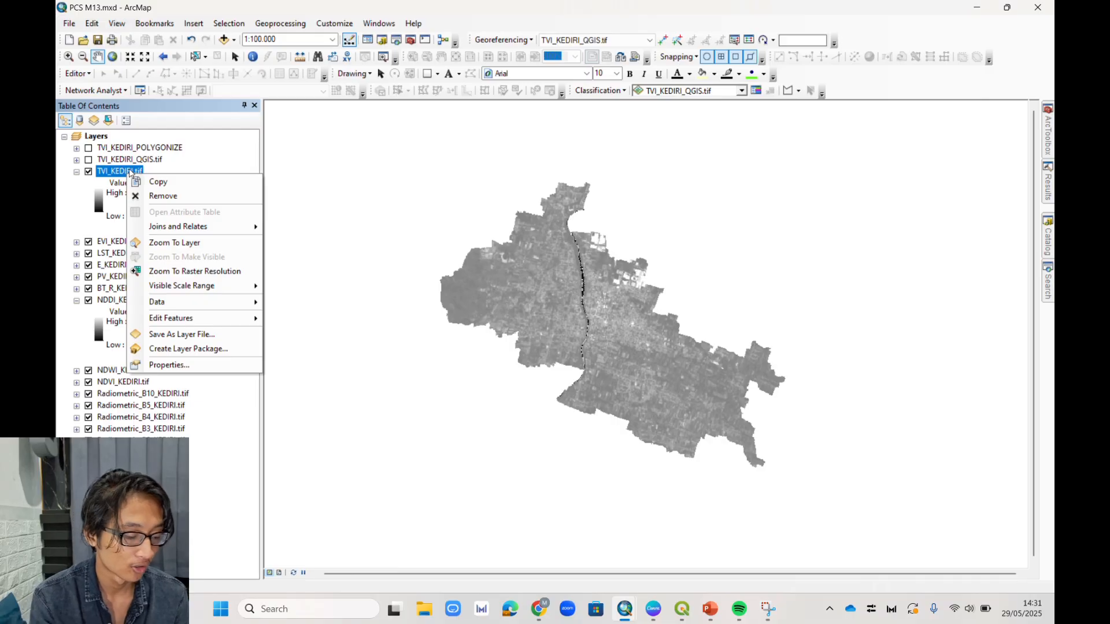
right_click(129, 172)
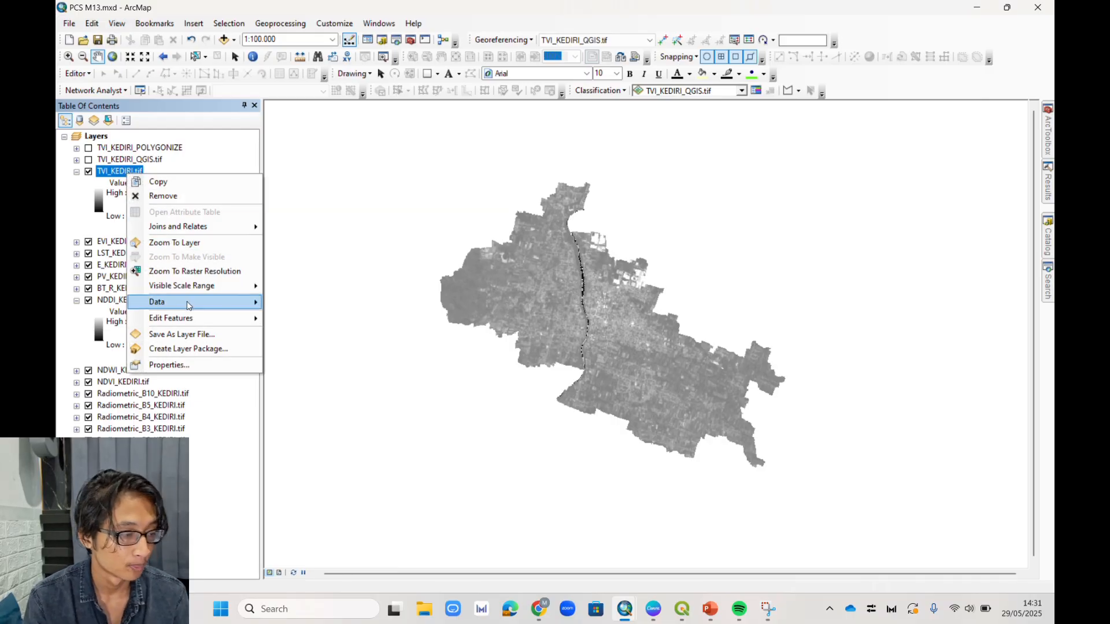
mouse_move(186, 301)
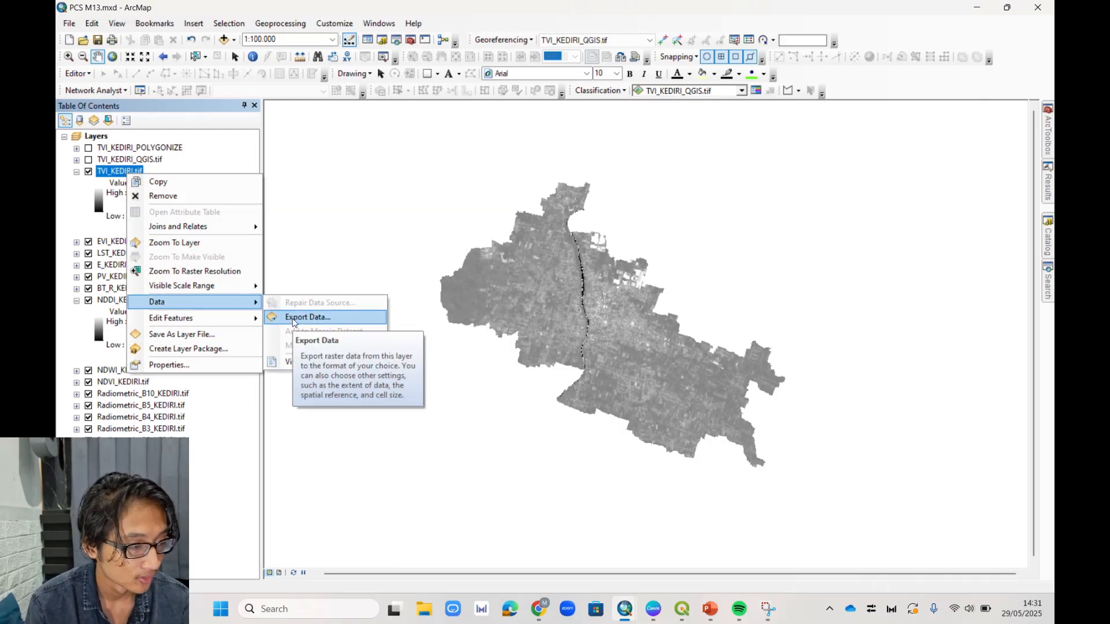
left_click(294, 319)
double_click(503, 387)
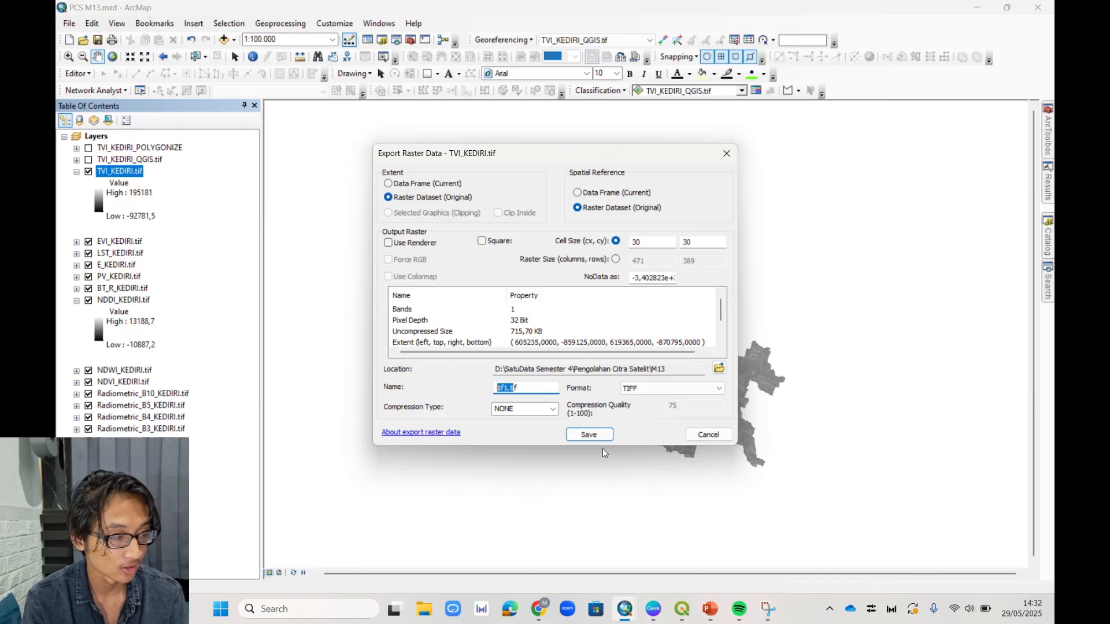
Step: Switch to QGIS and add the raster TVI_KEDIRI_QGIS.tif from folder M13 to the empty project
left_click(664, 549)
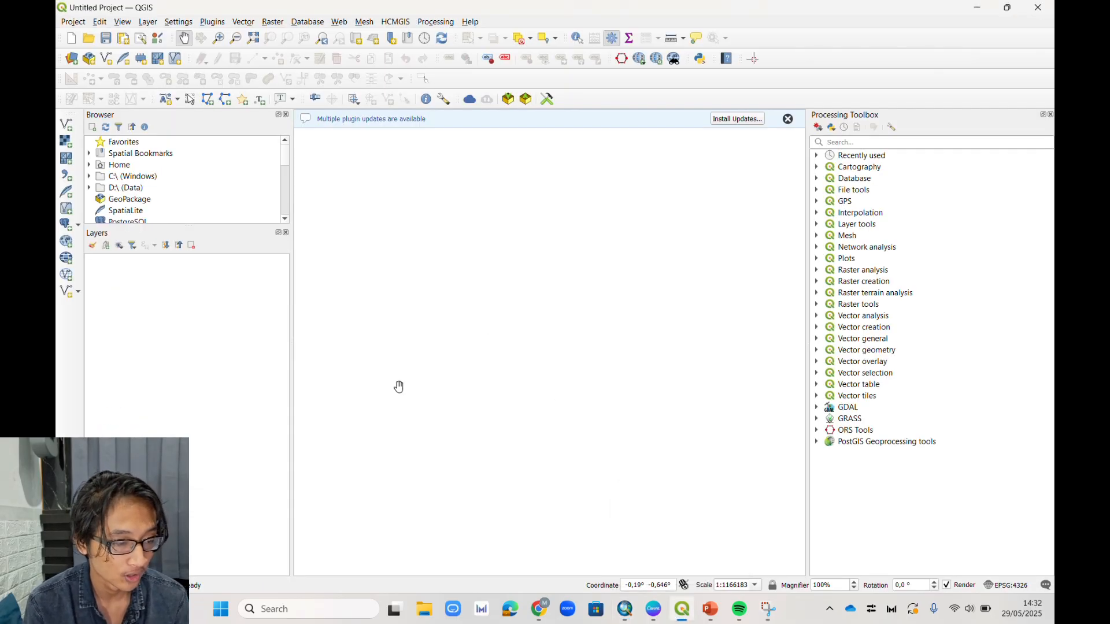
left_click(148, 22)
mouse_move(324, 65)
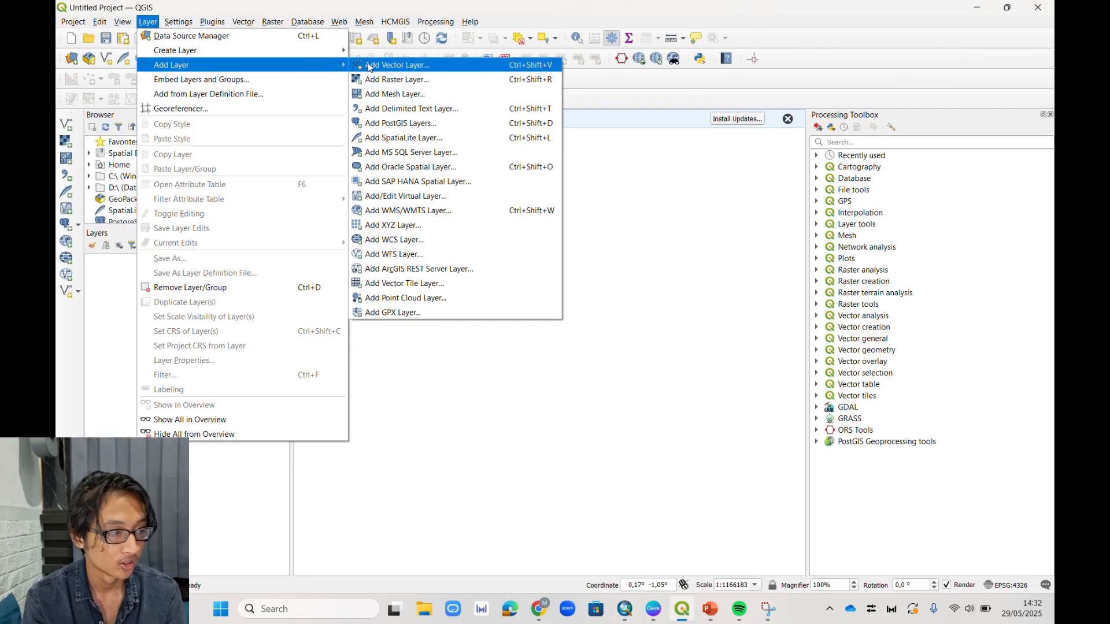
left_click(386, 80)
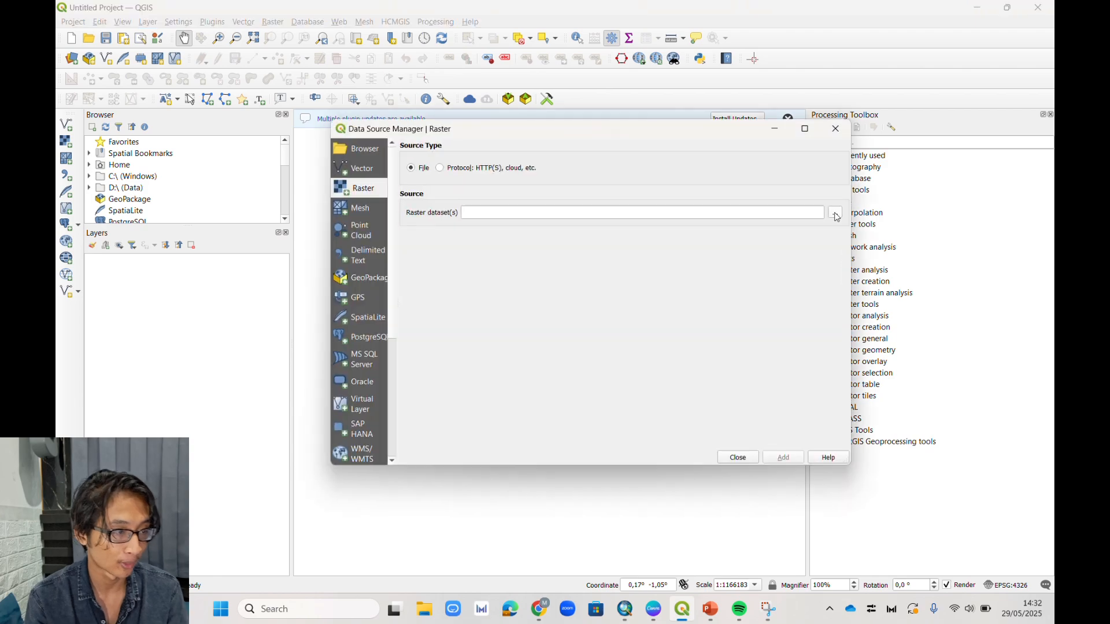
left_click(835, 212)
scroll(523, 300, "down", 10)
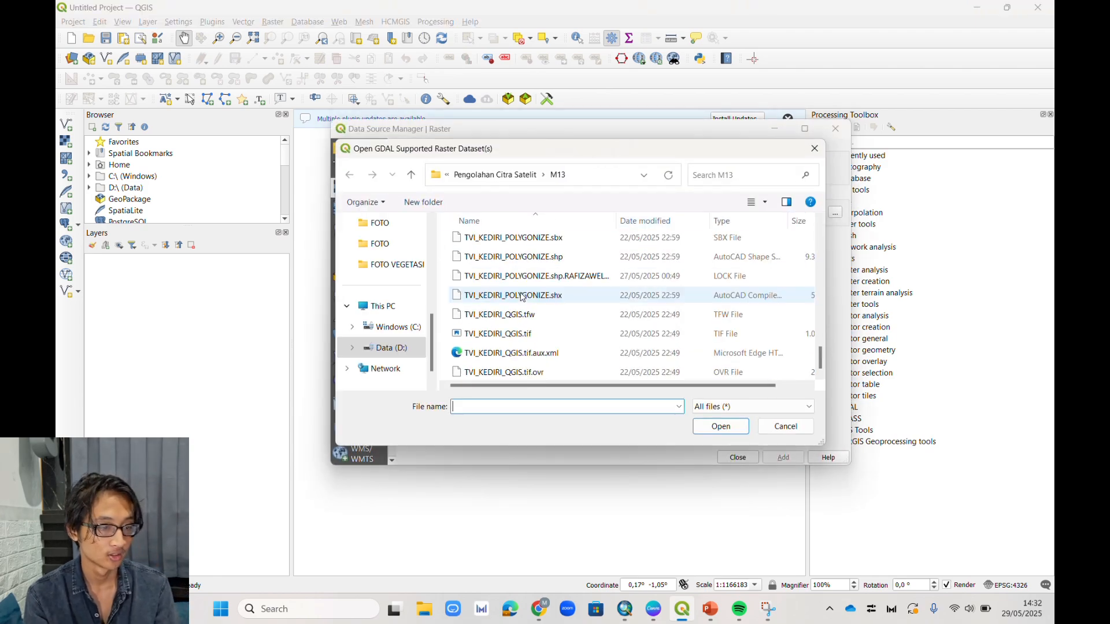
left_click(520, 335)
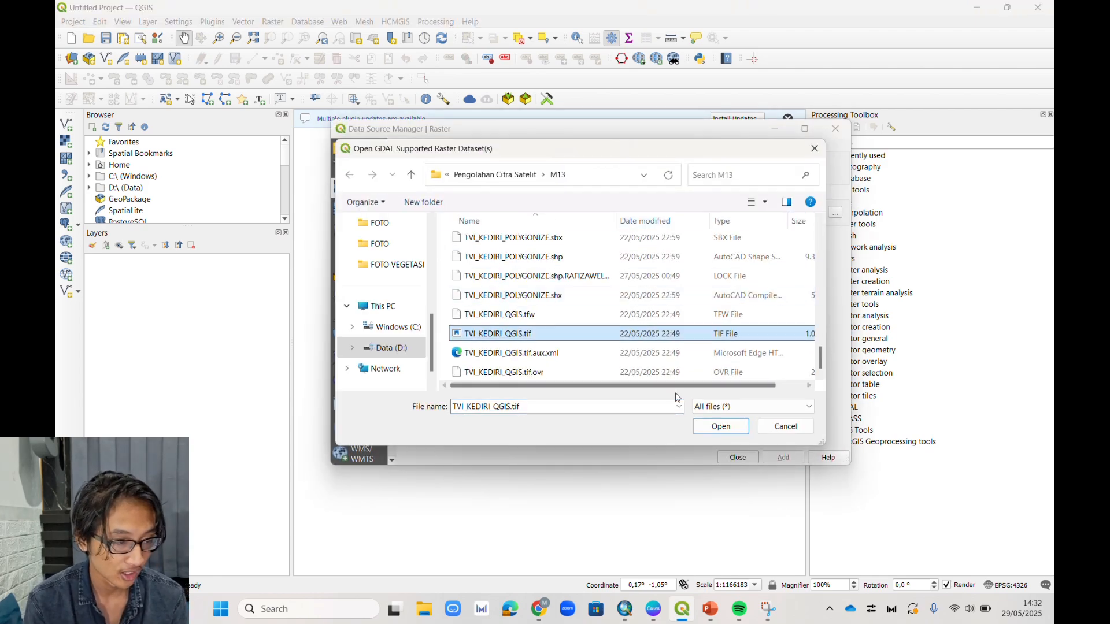
left_click(720, 427)
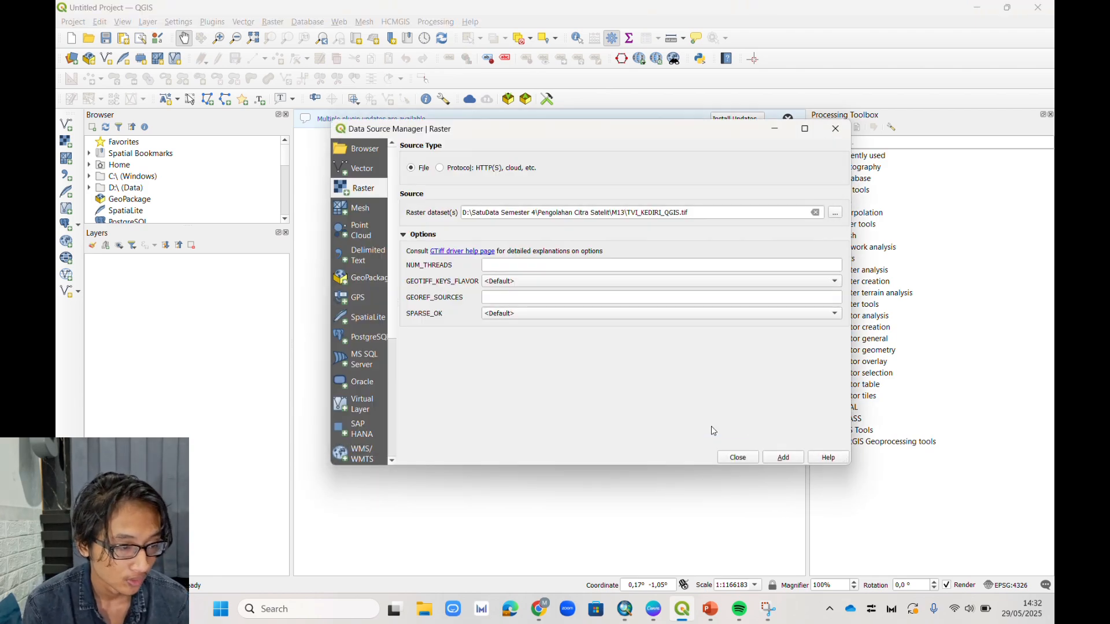
left_click(783, 461)
left_click(738, 457)
mouse_move(561, 286)
left_mouse_down()
mouse_move(549, 300)
mouse_move(565, 305)
left_mouse_up()
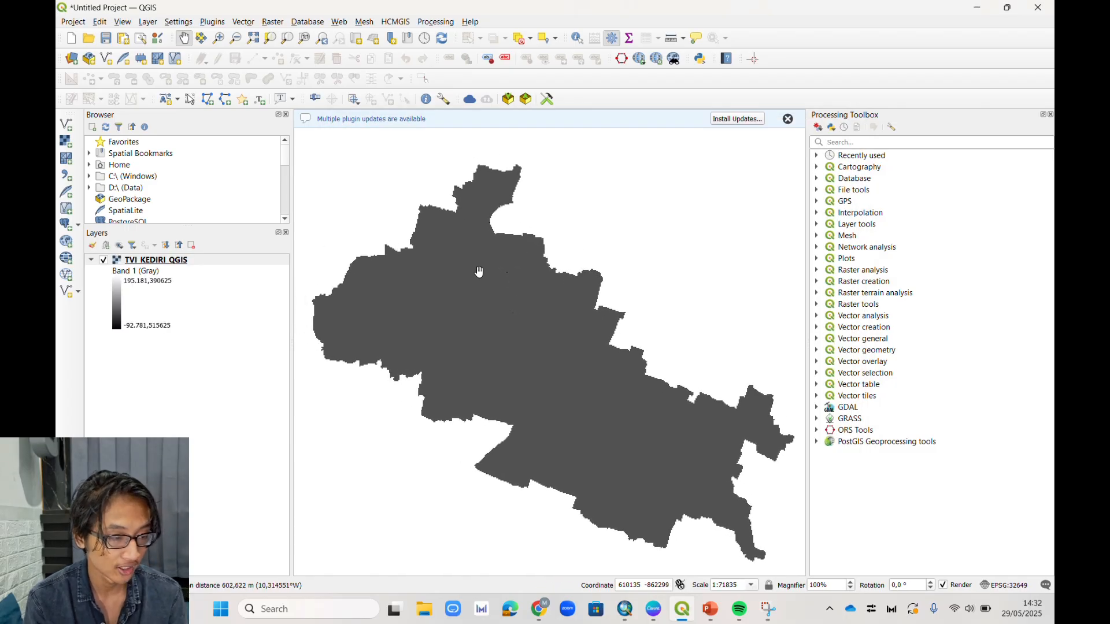
Step: Polygonize Band 1 of TVI_KEDIRI_QGIS into a temporary vector layer with the field DN
left_click(272, 22)
mouse_move(312, 121)
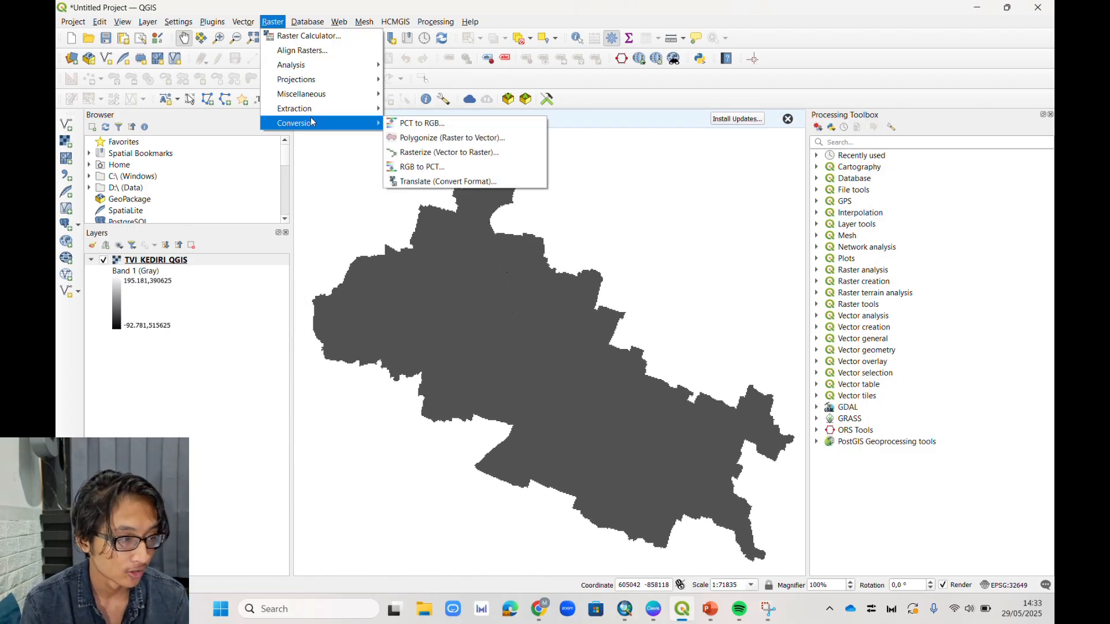
left_click(434, 138)
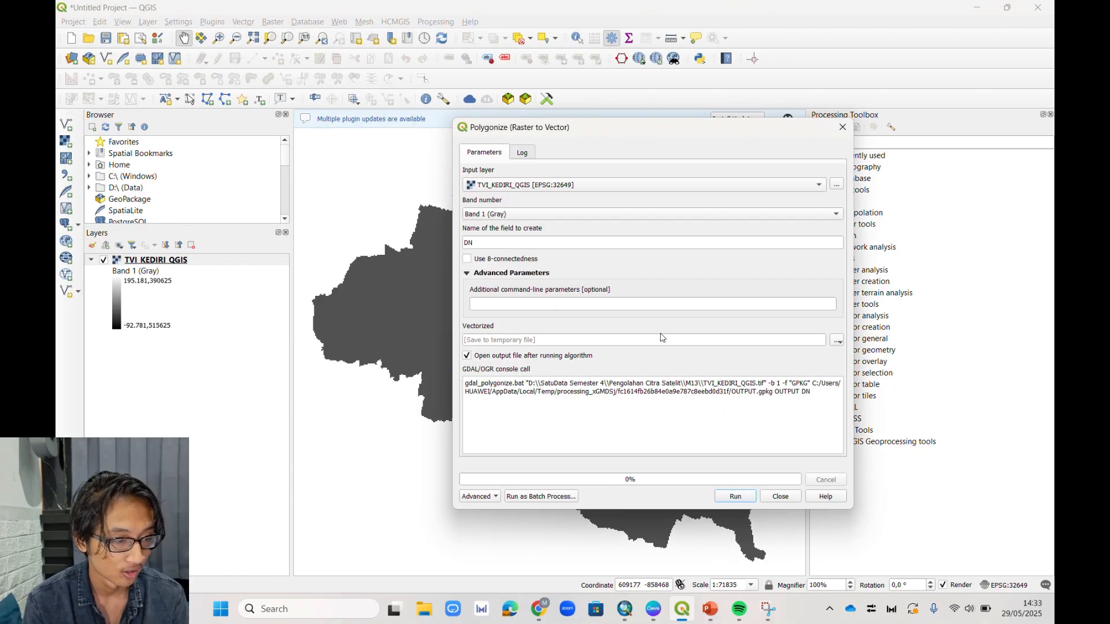
left_click(730, 497)
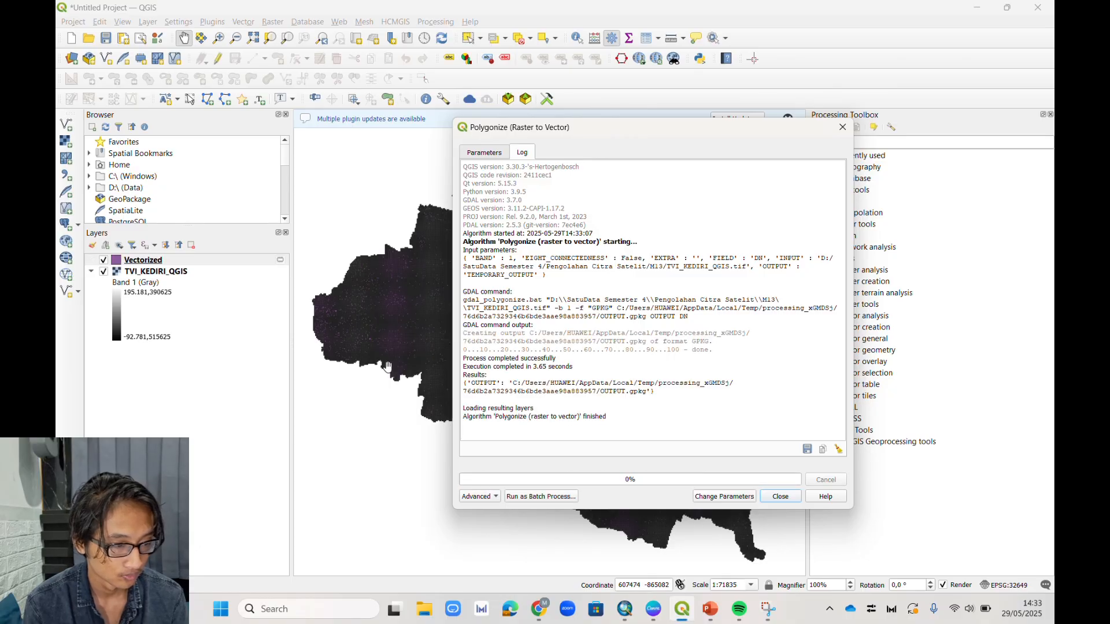
left_click(792, 501)
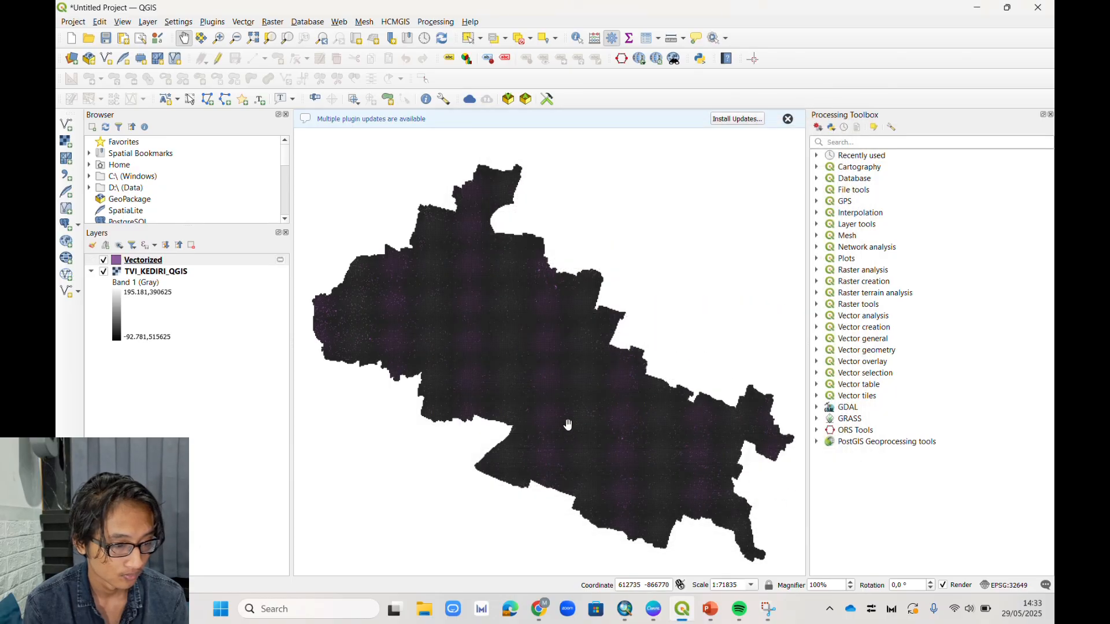
Step: Export the Vectorized layer as the ESRI Shapefile TVI_KEDIRI_POLYGONIZE2.shp in folder M13 with CRS EPSG:32649
right_click(173, 260)
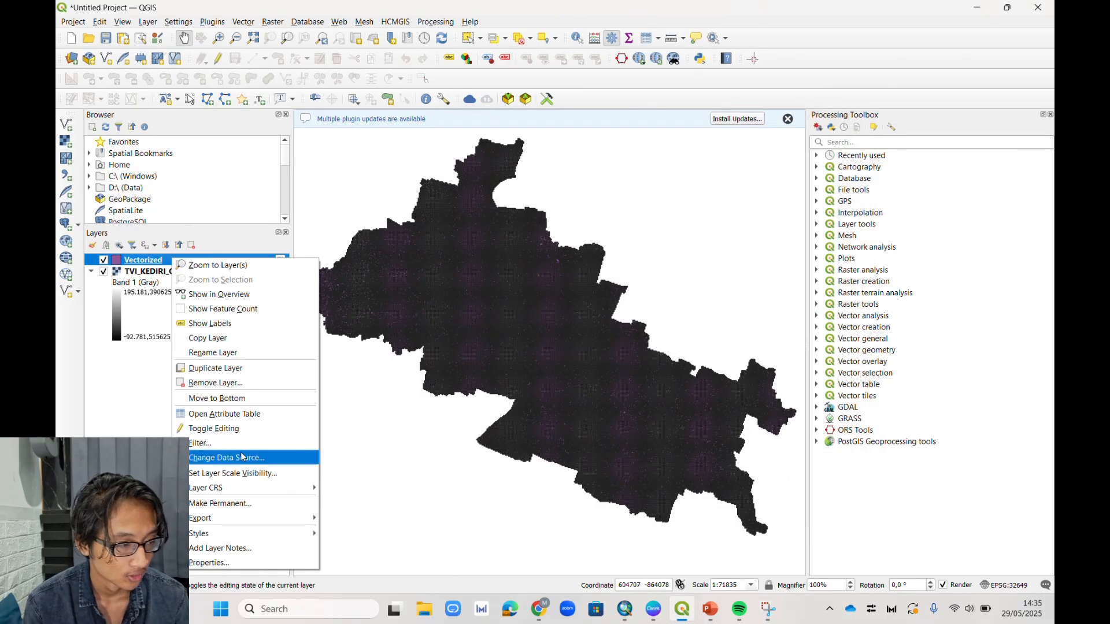
mouse_move(246, 518)
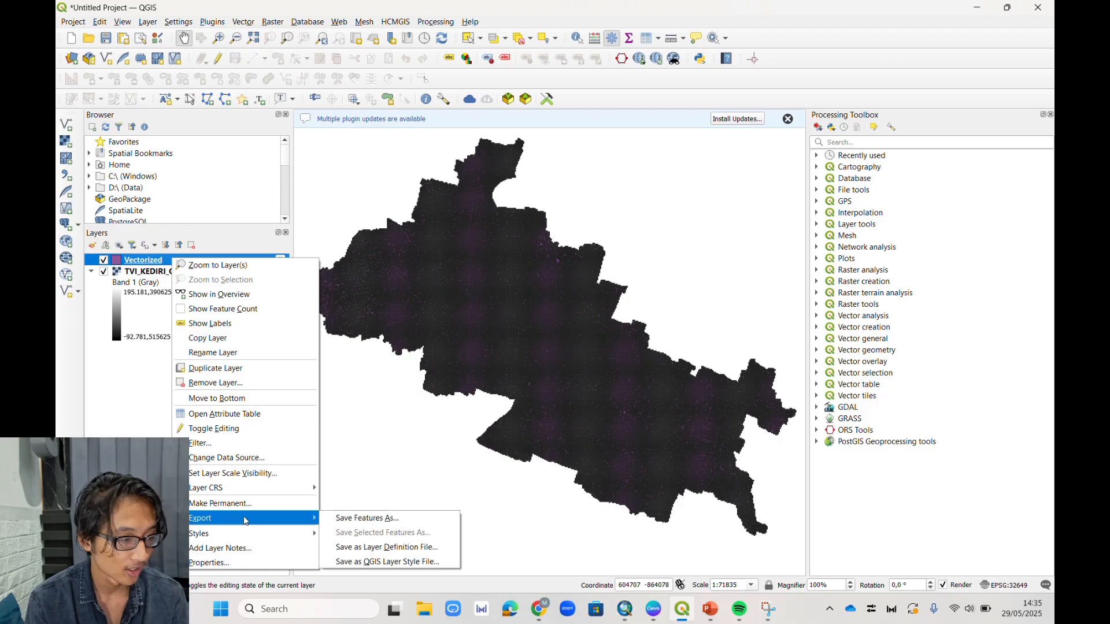
left_click(347, 518)
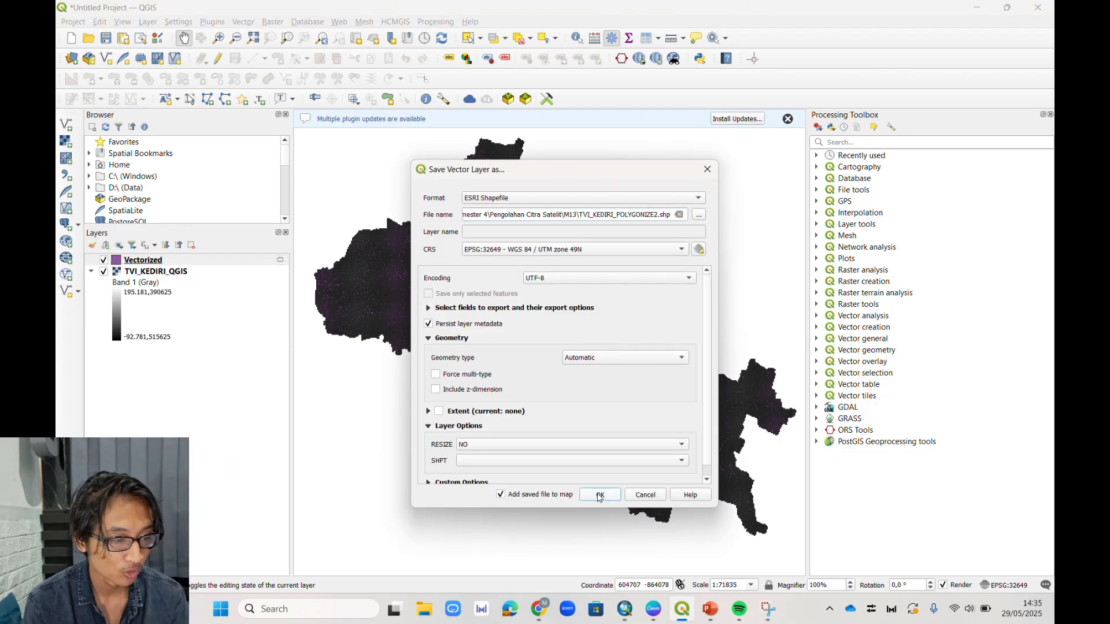
left_click(600, 495)
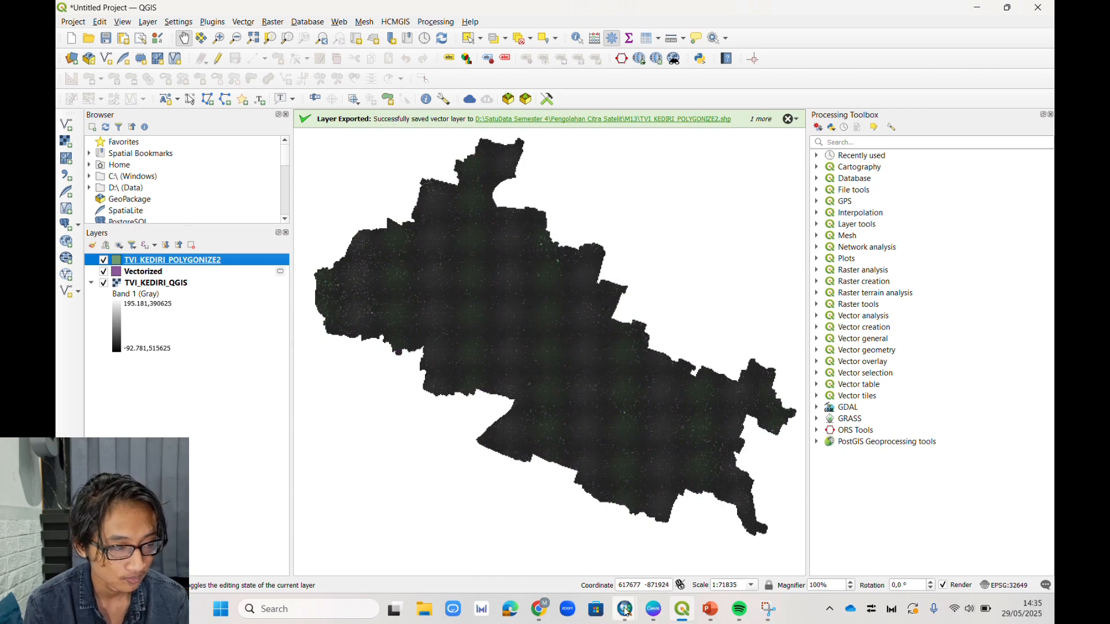
Step: Switch to ArcMap and add the shapefile TVI_KEDIRI_POLYGONIZE2.shp to the PCS M13 map
mouse_move(624, 608)
left_click(695, 542)
left_click(223, 39)
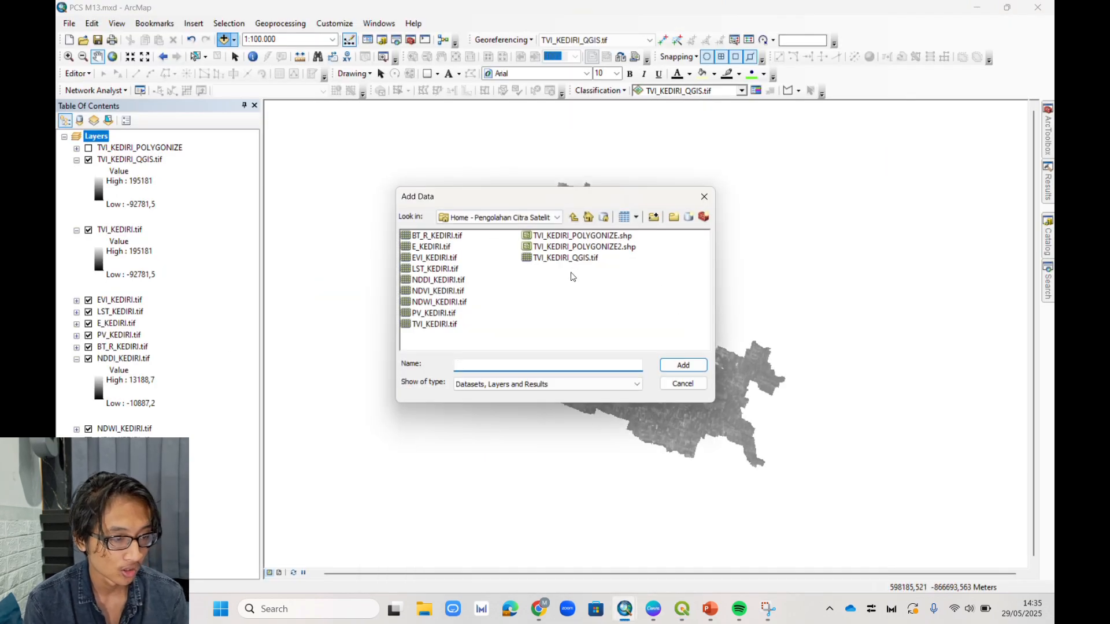
left_click(584, 247)
left_click(683, 364)
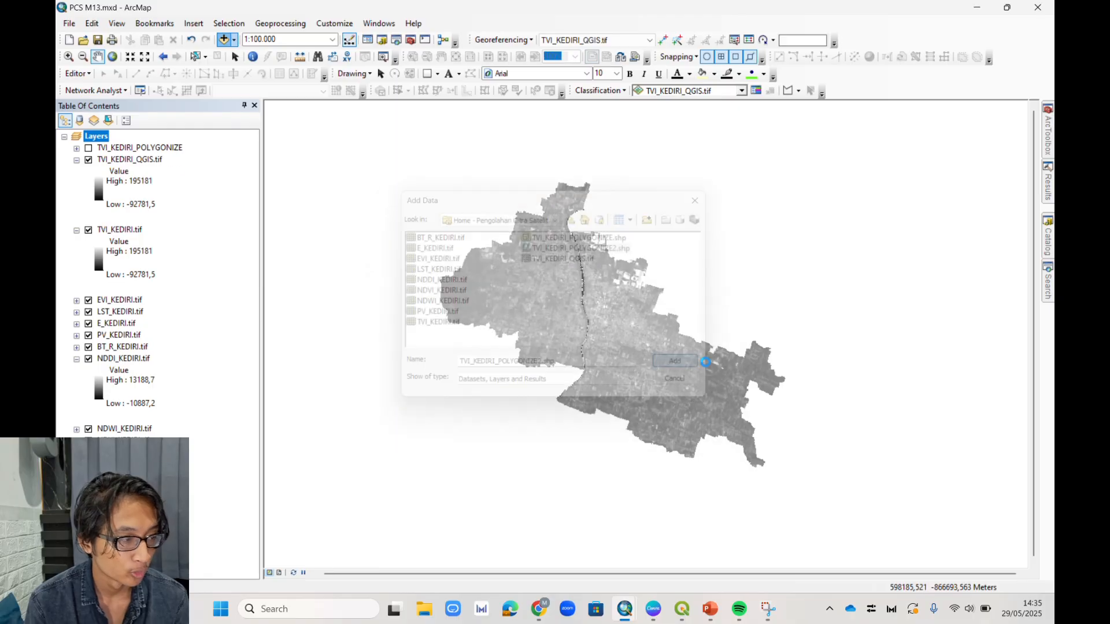
Step: Open the attribute table of TVI_KEDIRI_POLYGONIZE2 and sort its records by DN in descending order
right_click(116, 149)
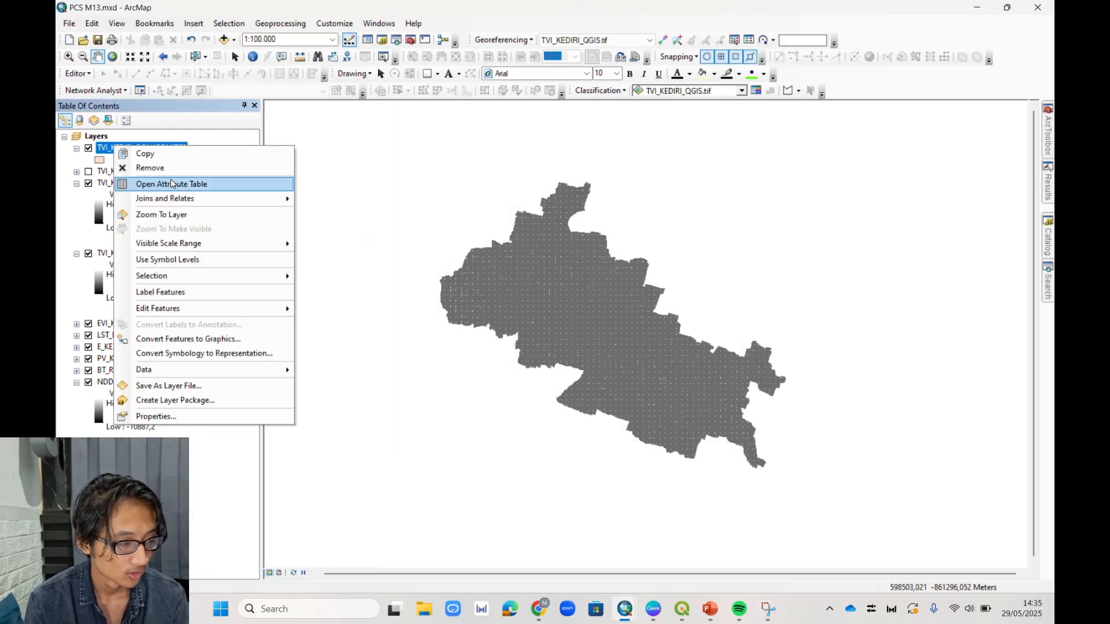
left_click(173, 183)
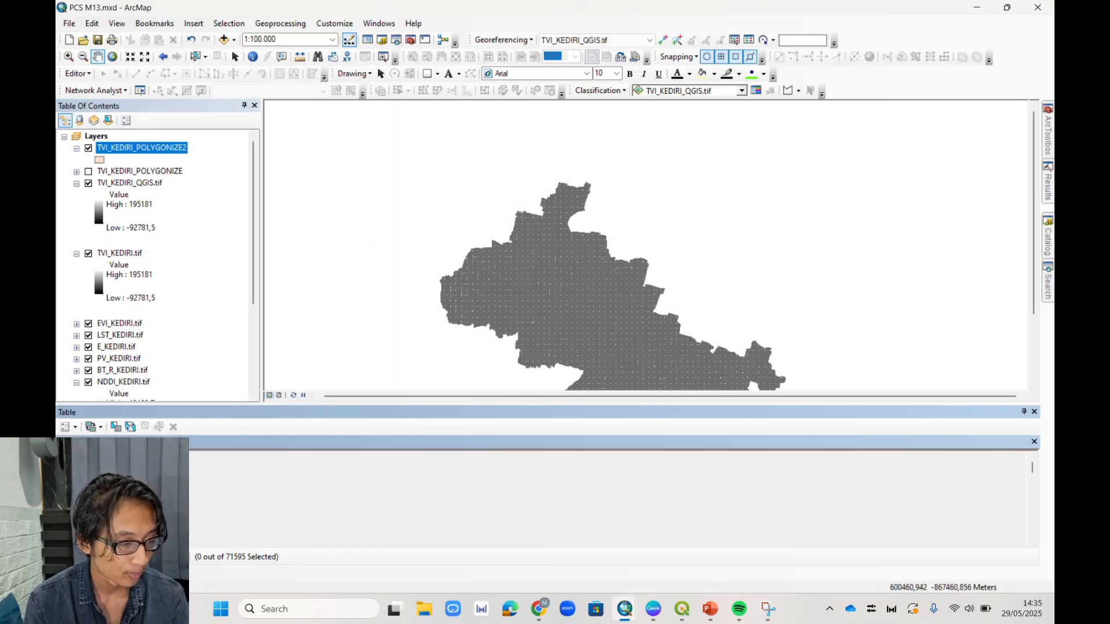
double_click(200, 456)
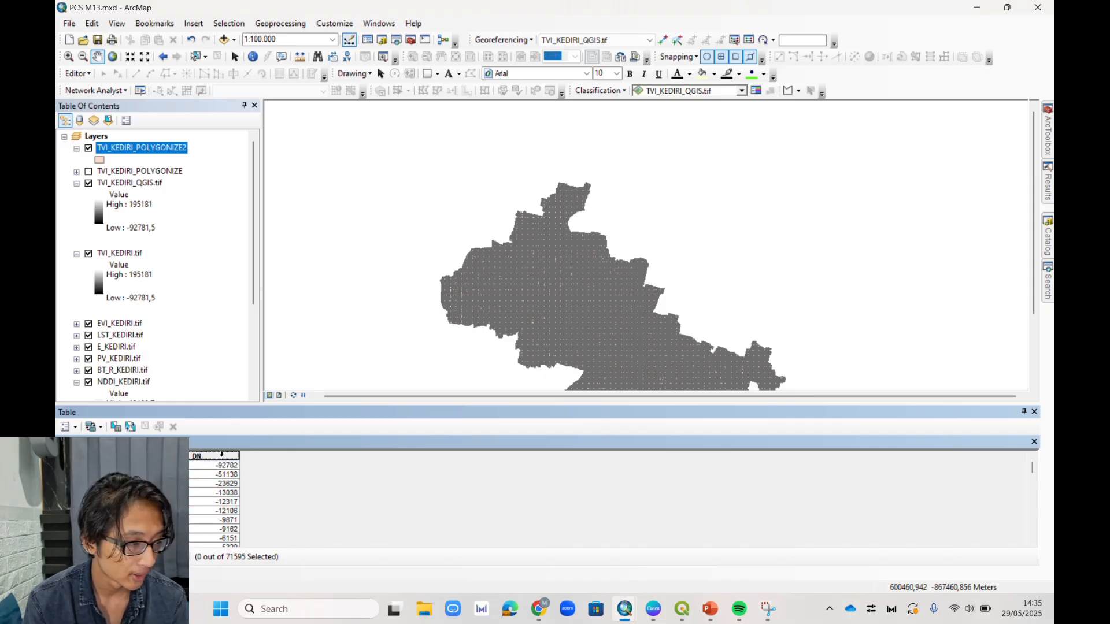
left_click(221, 455)
double_click(223, 455)
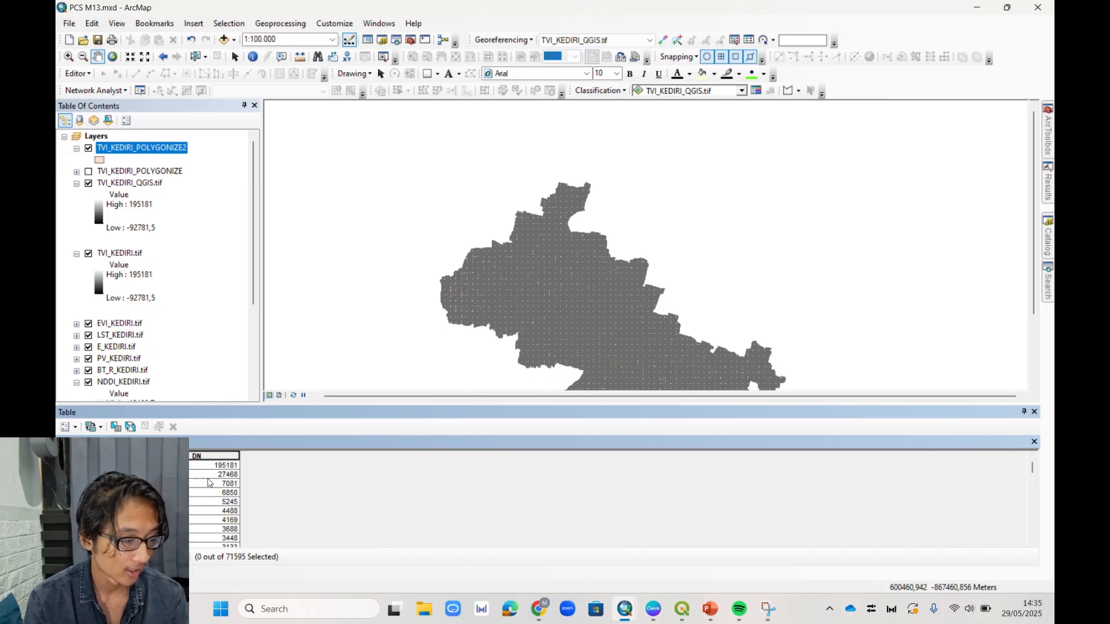
Step: Delete the extreme high DN records of TVI_KEDIRI_POLYGONIZE2, from 195181 down to the first 335 values, and save the edits
left_click(61, 465)
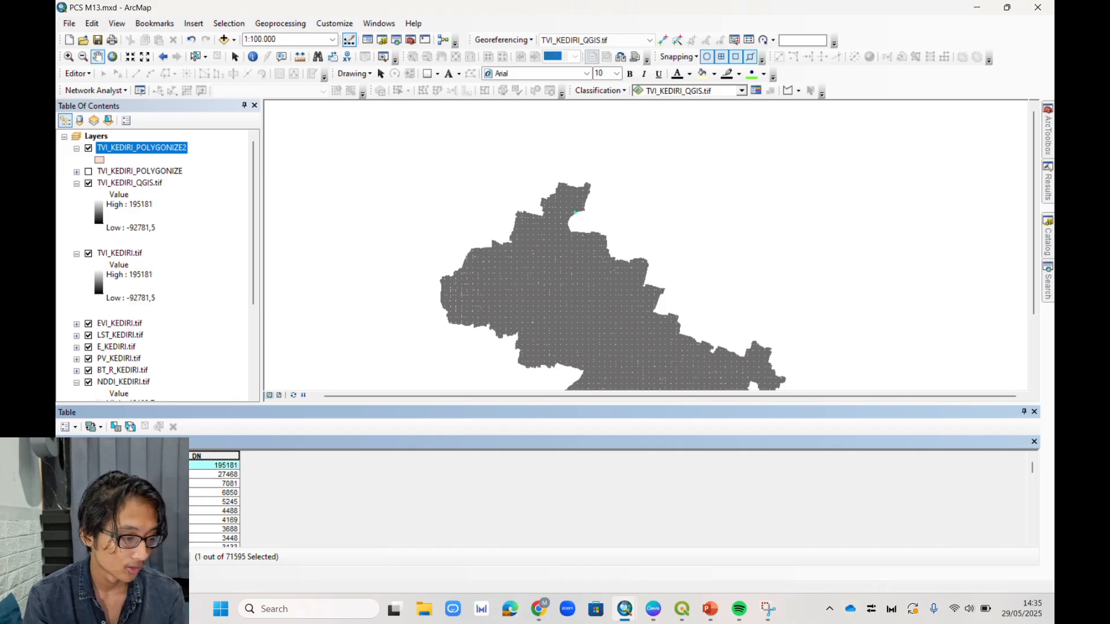
mouse_move(1034, 478)
left_mouse_down()
mouse_move(1034, 503)
mouse_move(1030, 473)
left_mouse_up()
scroll(545, 528, "down", 15)
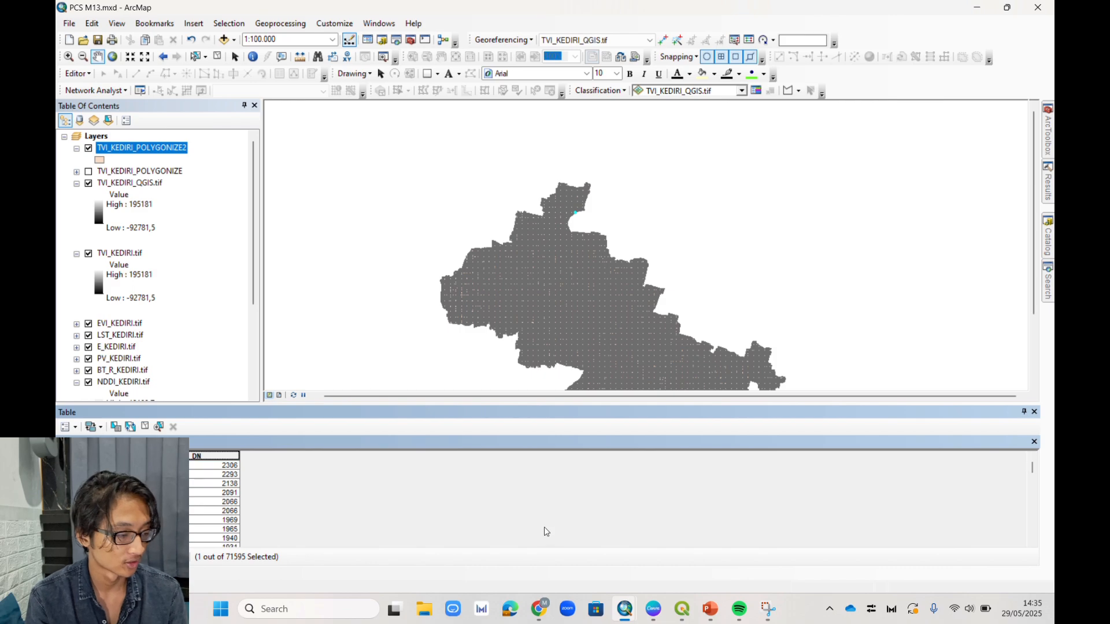
scroll(545, 524, "down", 15)
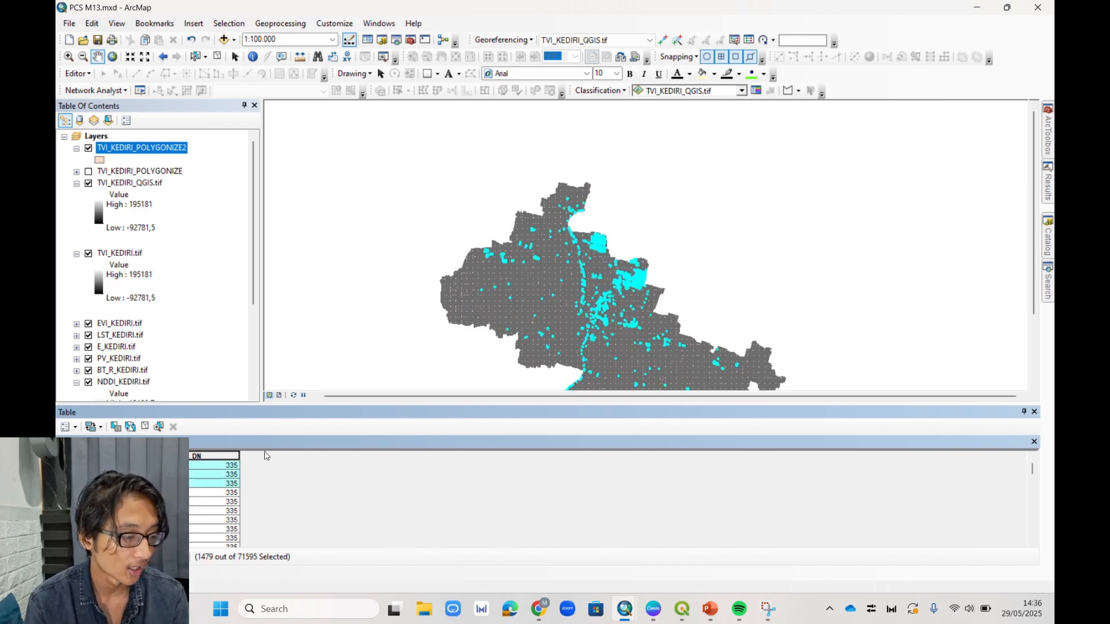
right_click(134, 146)
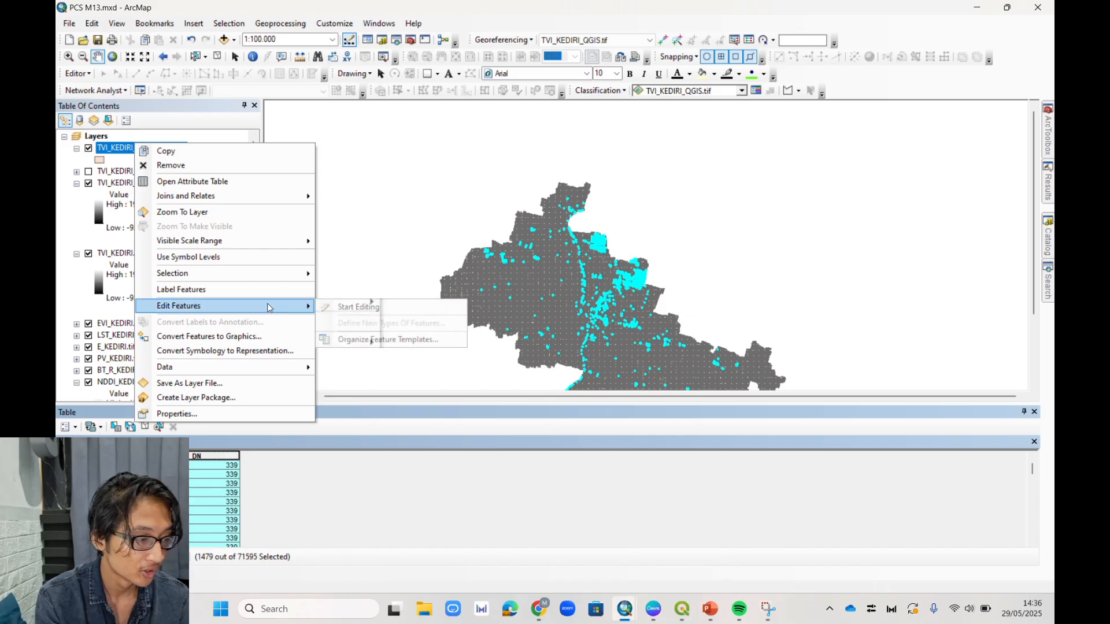
left_click(332, 309)
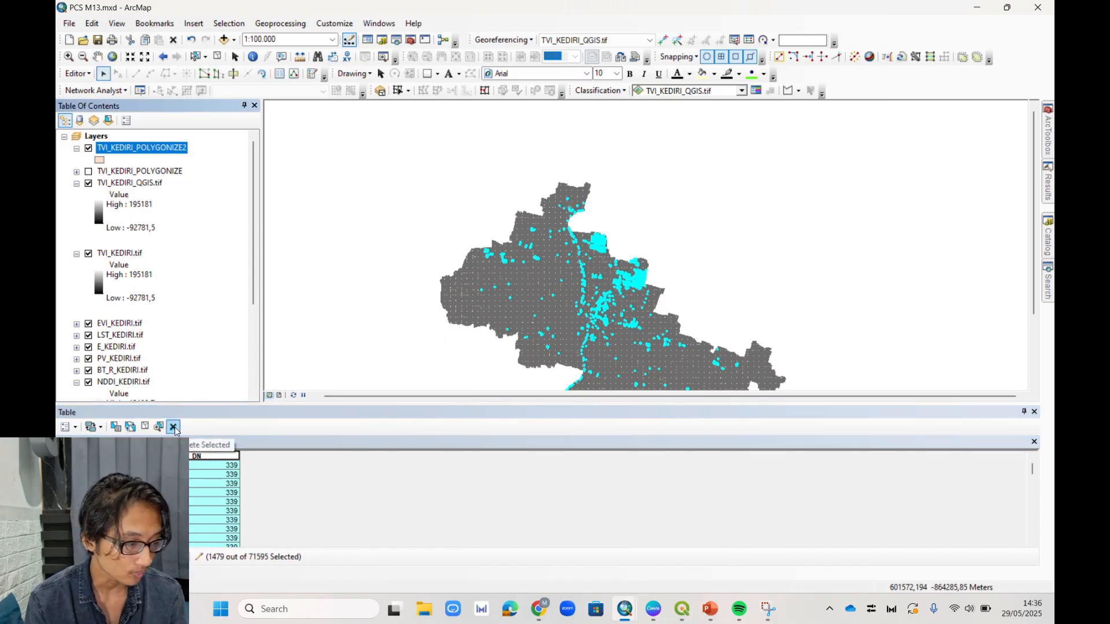
left_click(173, 427)
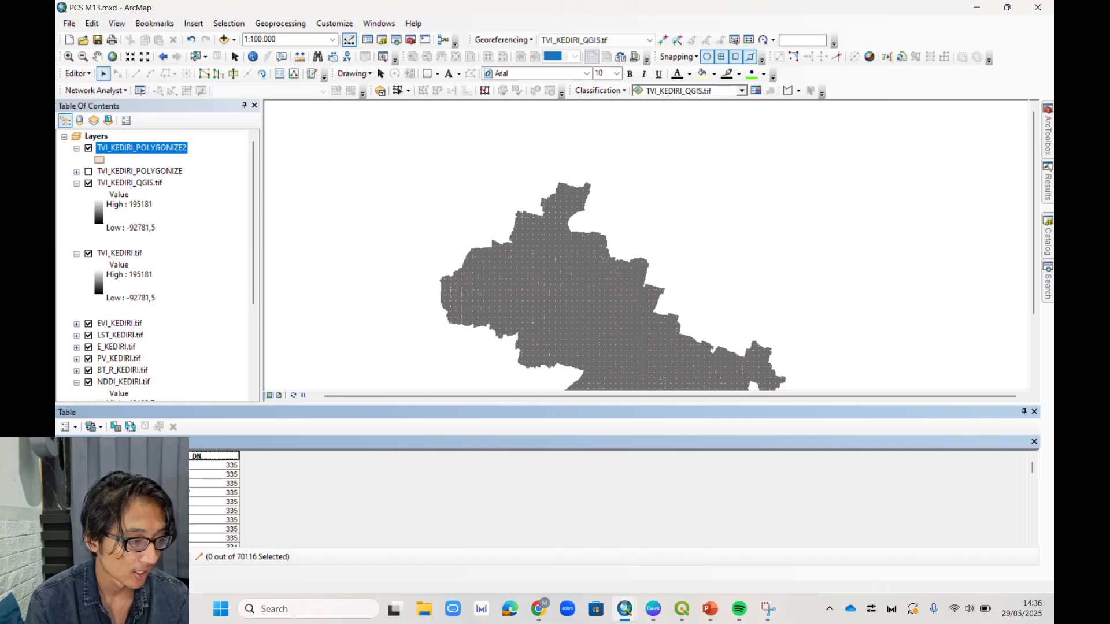
left_click(76, 74)
left_click(92, 101)
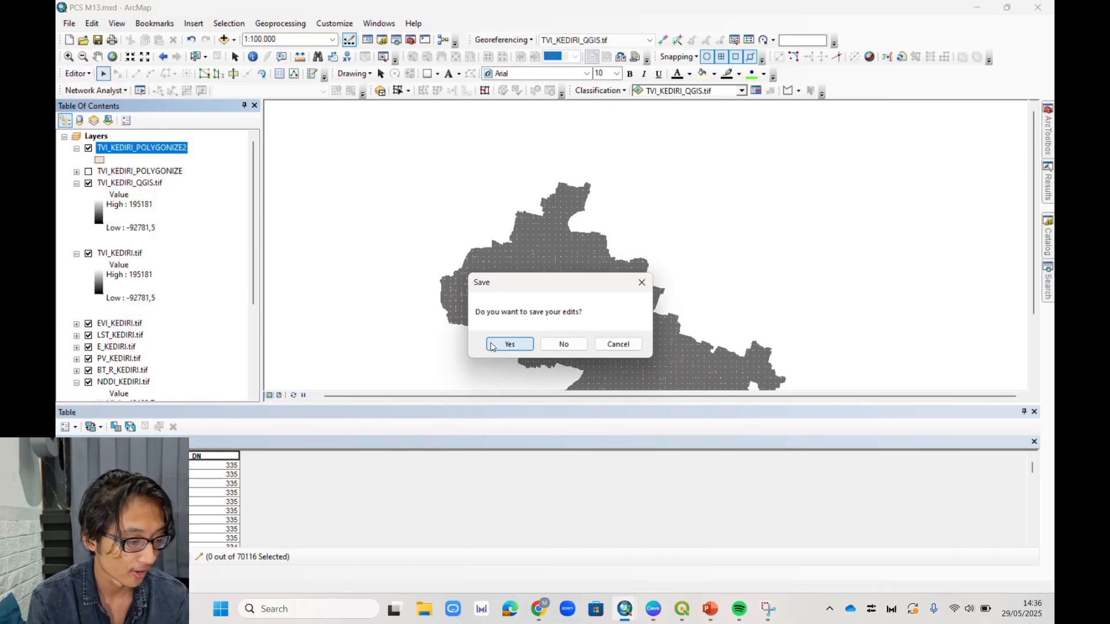
left_click(526, 343)
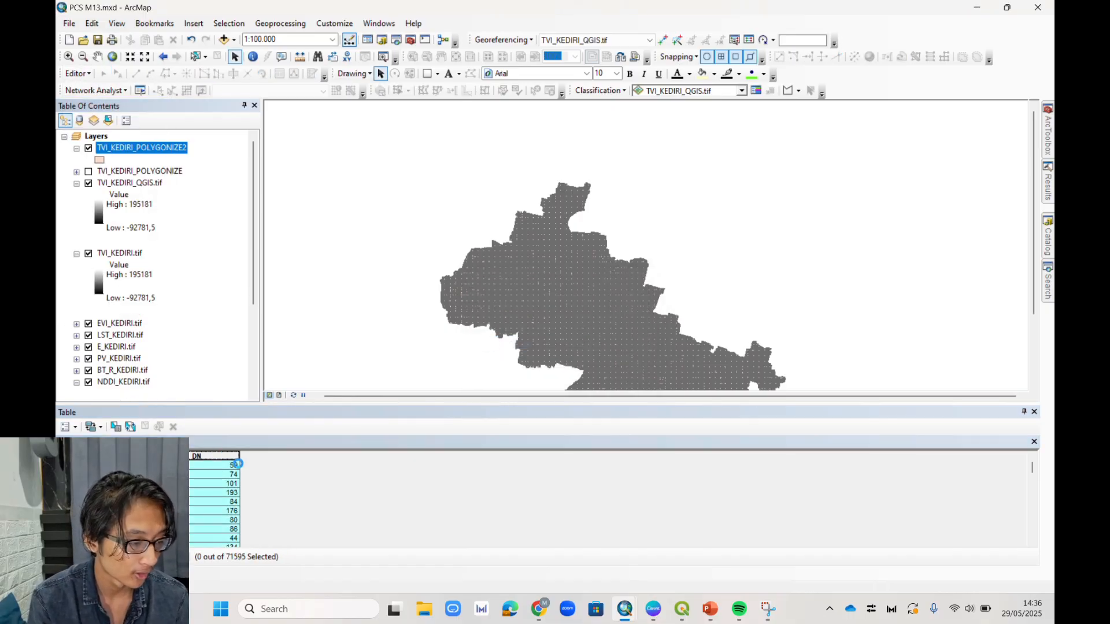
Step: Sort DN ascending, delete all negative records of TVI_KEDIRI_POLYGONIZE2 from -92782 through -208, and save the edits
scroll(264, 495, "down", 15)
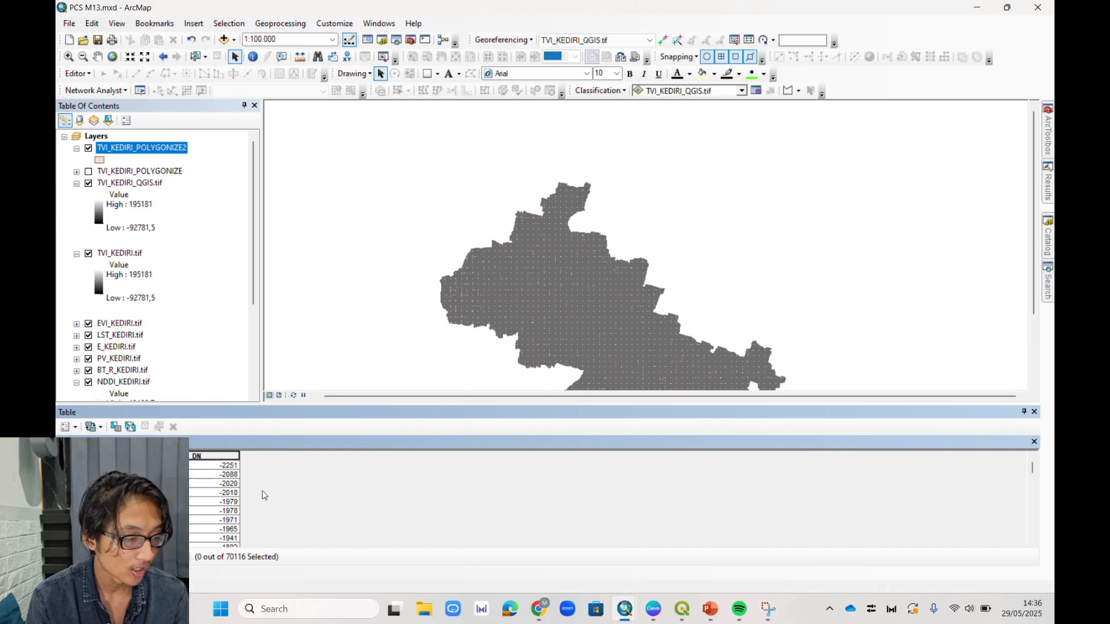
scroll(264, 496, "up", 15)
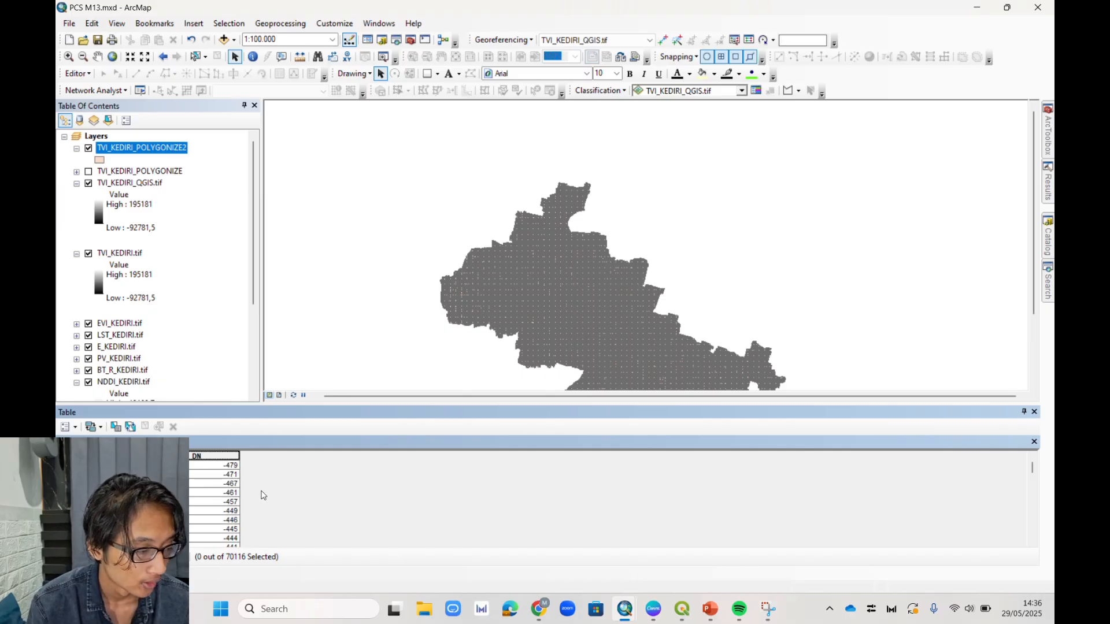
left_click(62, 466)
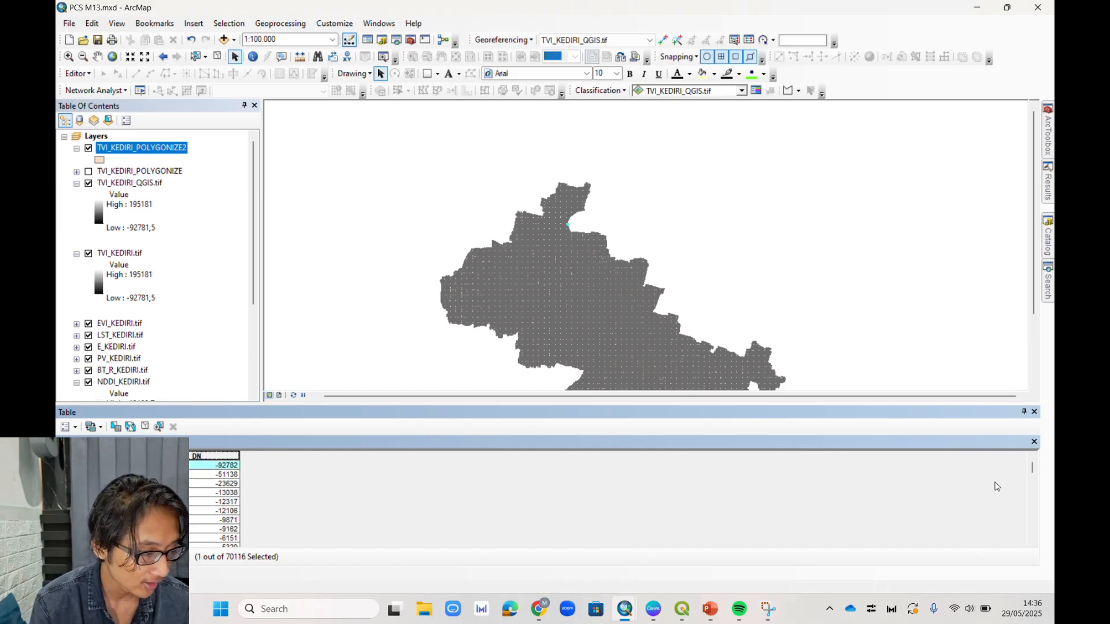
mouse_move(1032, 467)
left_mouse_down()
mouse_move(1035, 485)
mouse_move(1033, 467)
left_mouse_up()
left_click(61, 520, "shift")
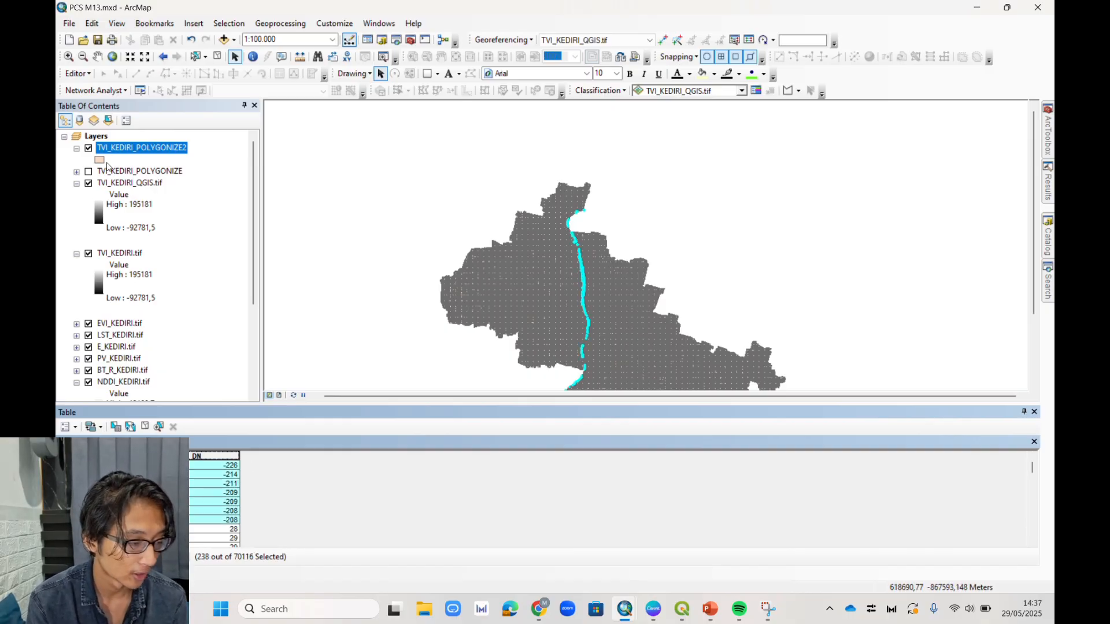
right_click(133, 149)
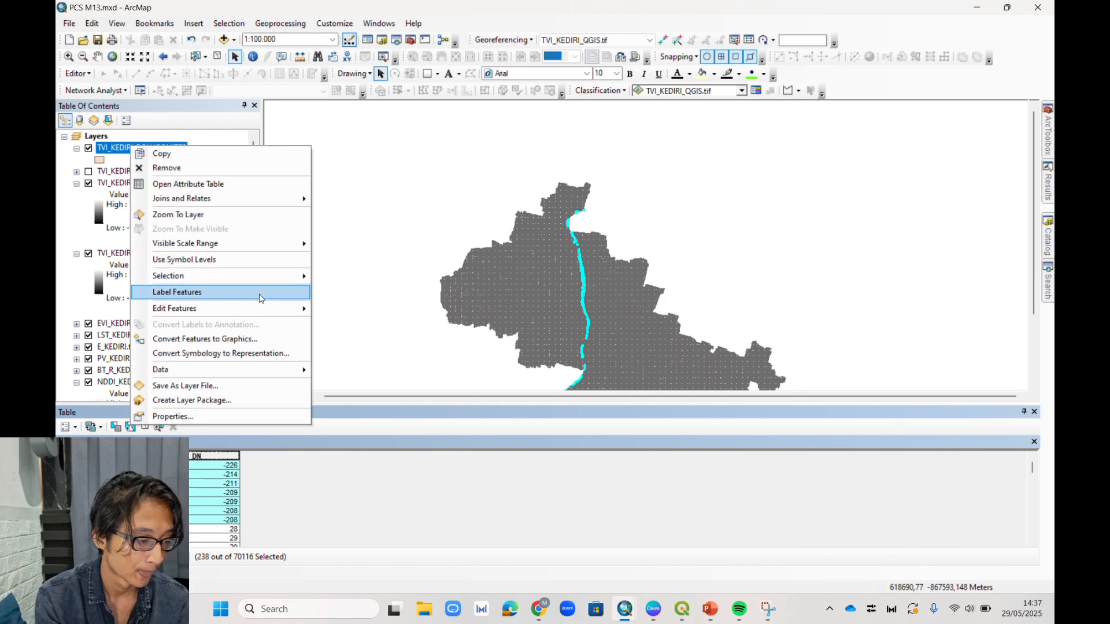
mouse_move(262, 308)
left_click(335, 310)
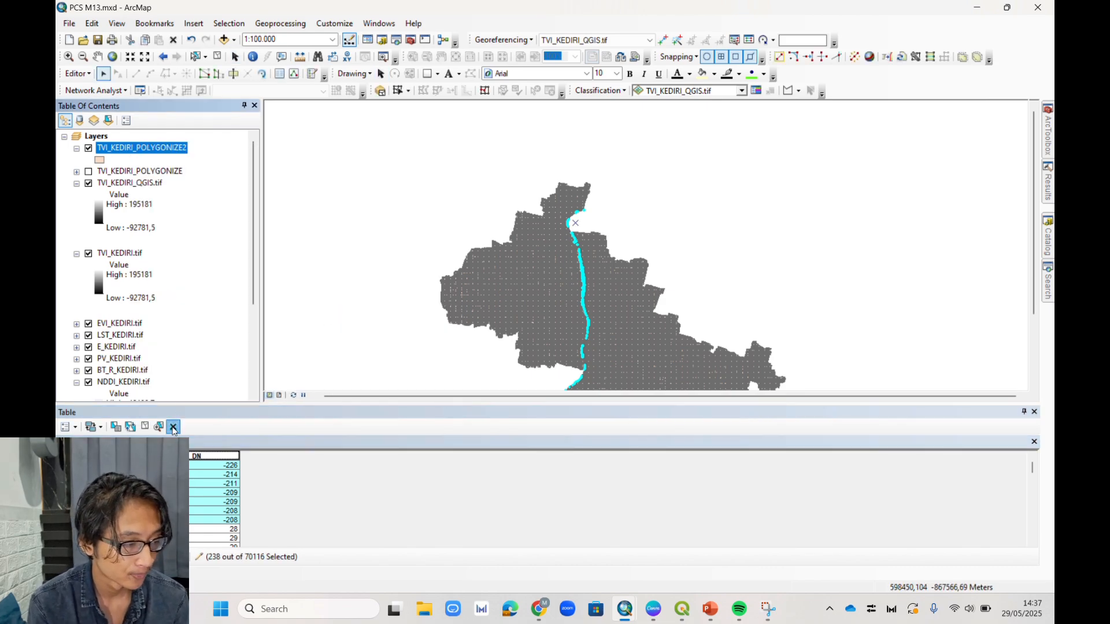
left_click(173, 427)
left_click(78, 74)
left_click(98, 99)
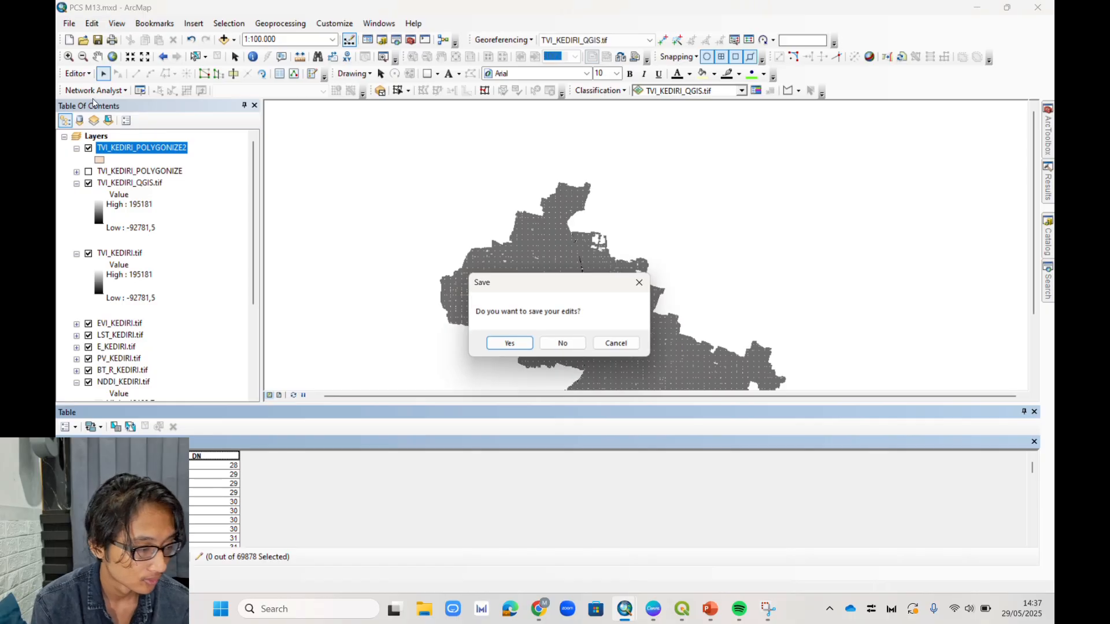
left_click(510, 343)
Step: Hide TVI_KEDIRI_POLYGONIZE2, then show the TVI_KEDIRI_POLYGONIZE layer with its DN class legend expanded
left_click(88, 148)
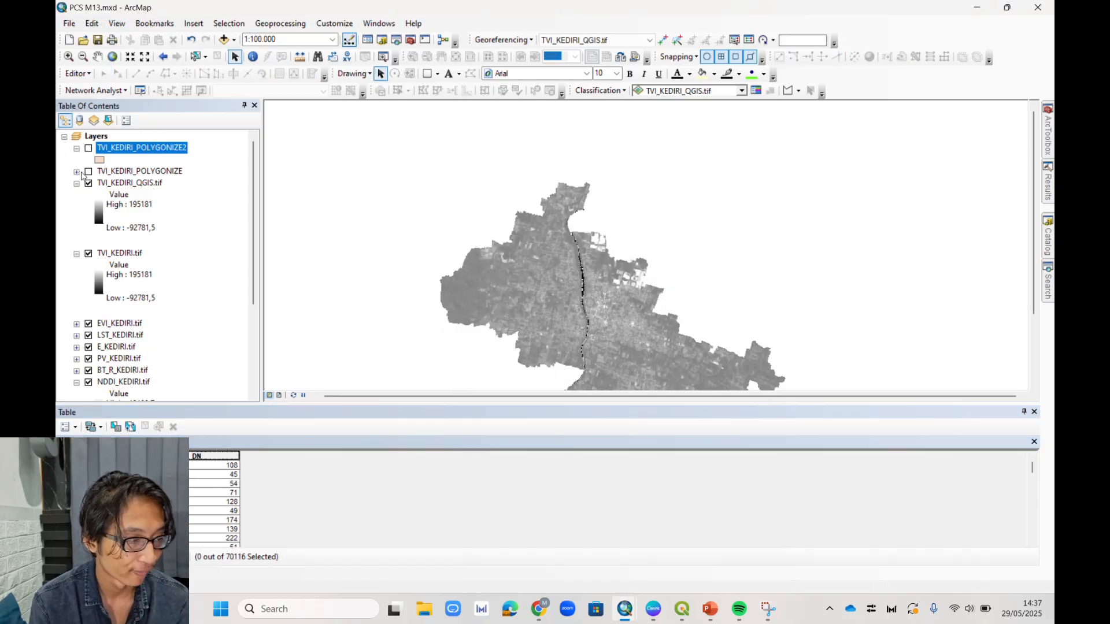
left_click(77, 172)
left_click(88, 172)
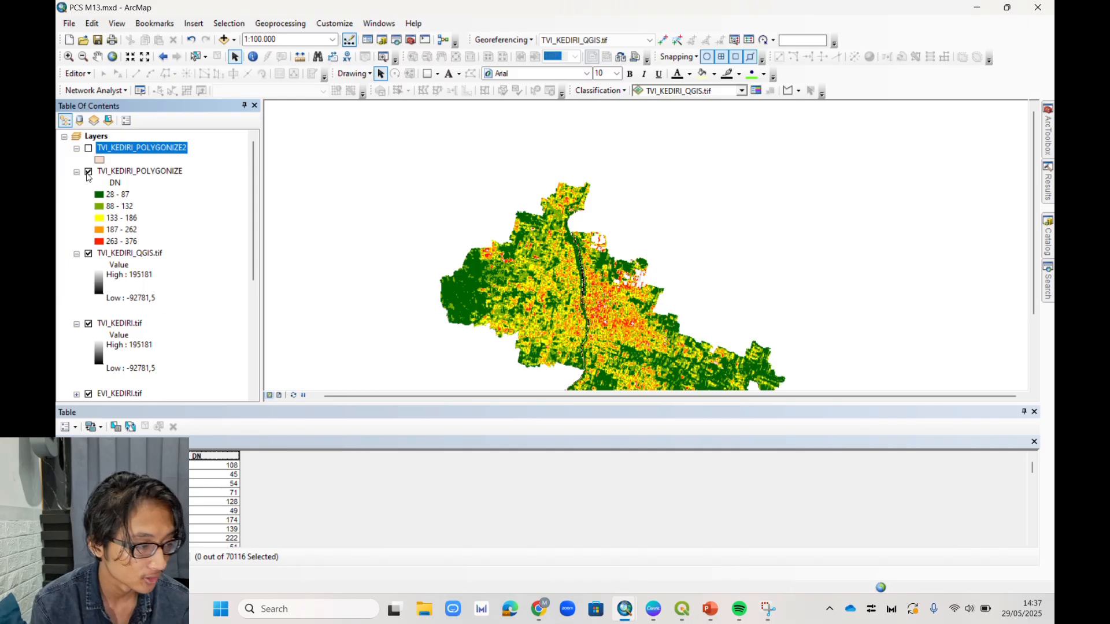
Step: Review the graduated colors symbology of TVI_KEDIRI_POLYGONIZE, close the attribute table, and inspect the classified map
left_click(121, 172)
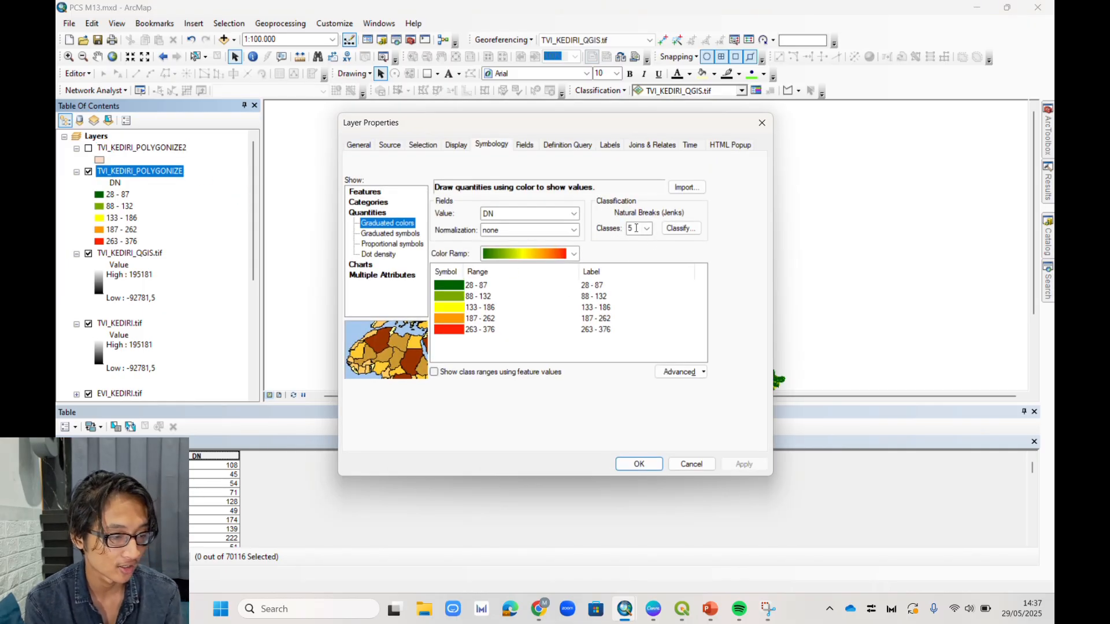
left_click(639, 465)
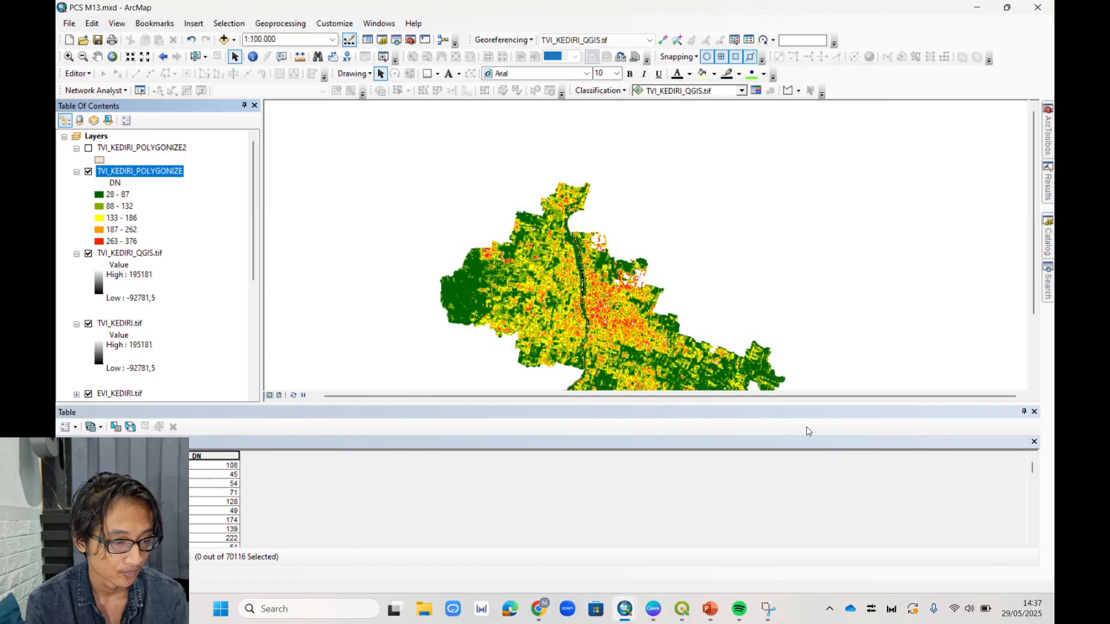
left_click(1034, 412)
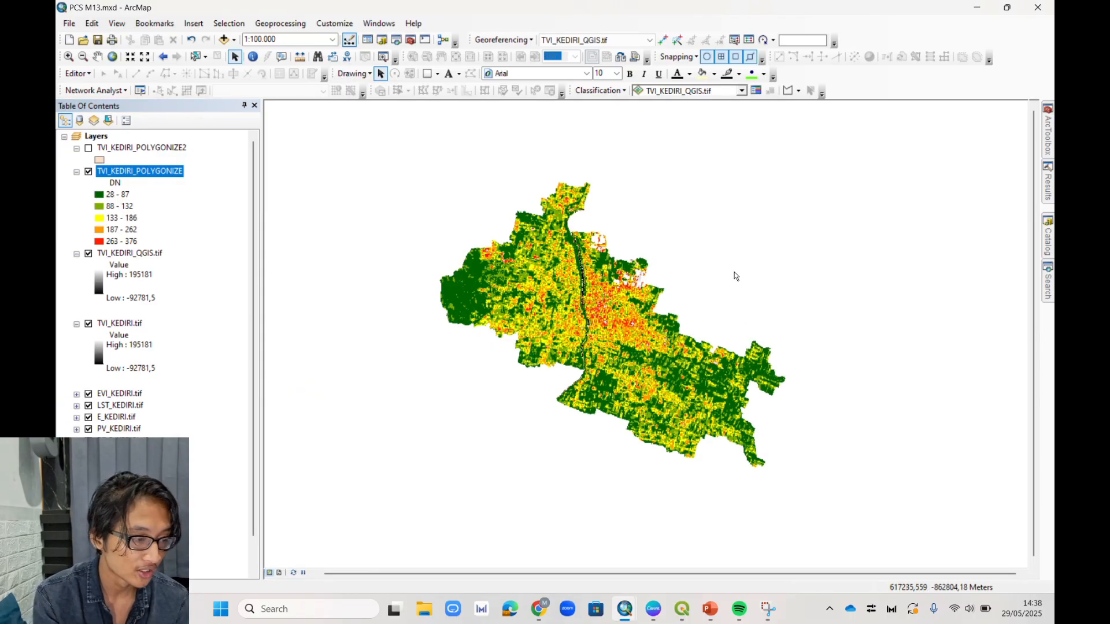
left_click_drag(736, 275, 689, 300)
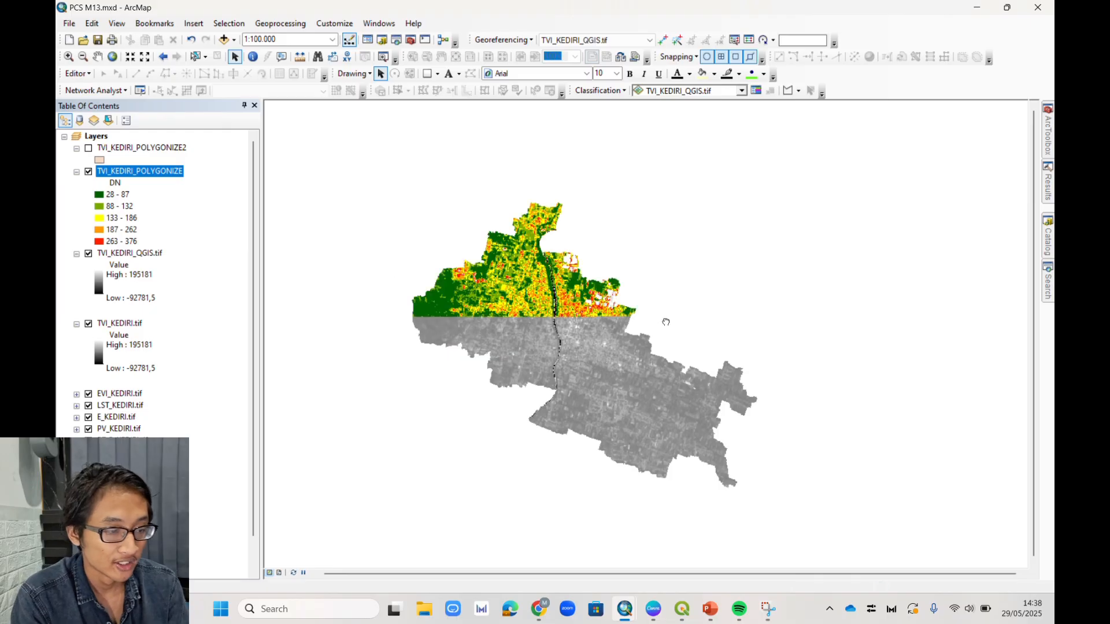